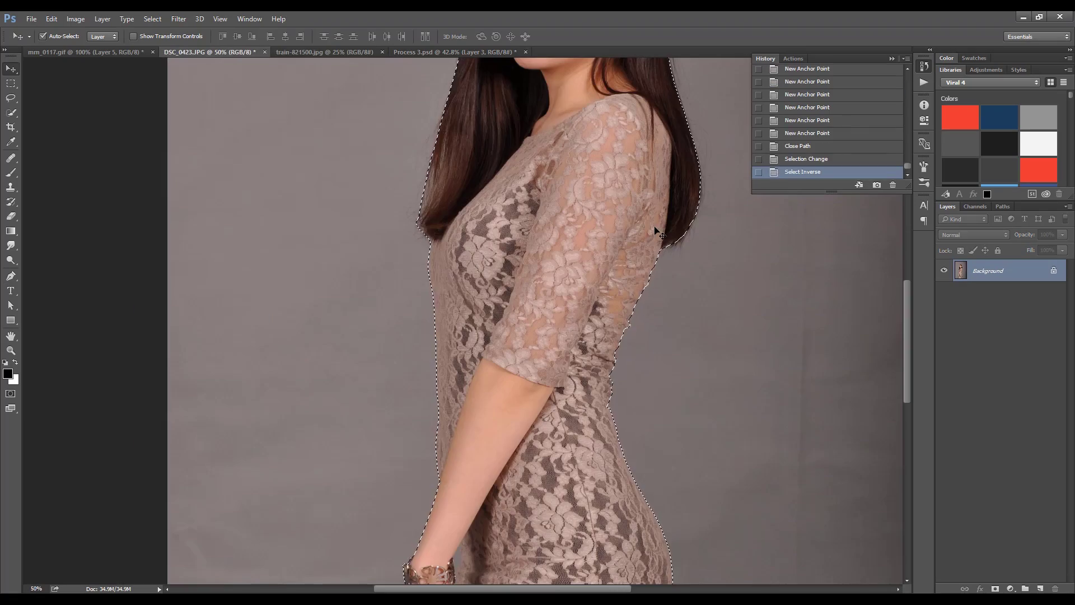
# Mask out the woman's background, then drag her into Process 3.psd and scale her down
pyautogui.click(999, 590)
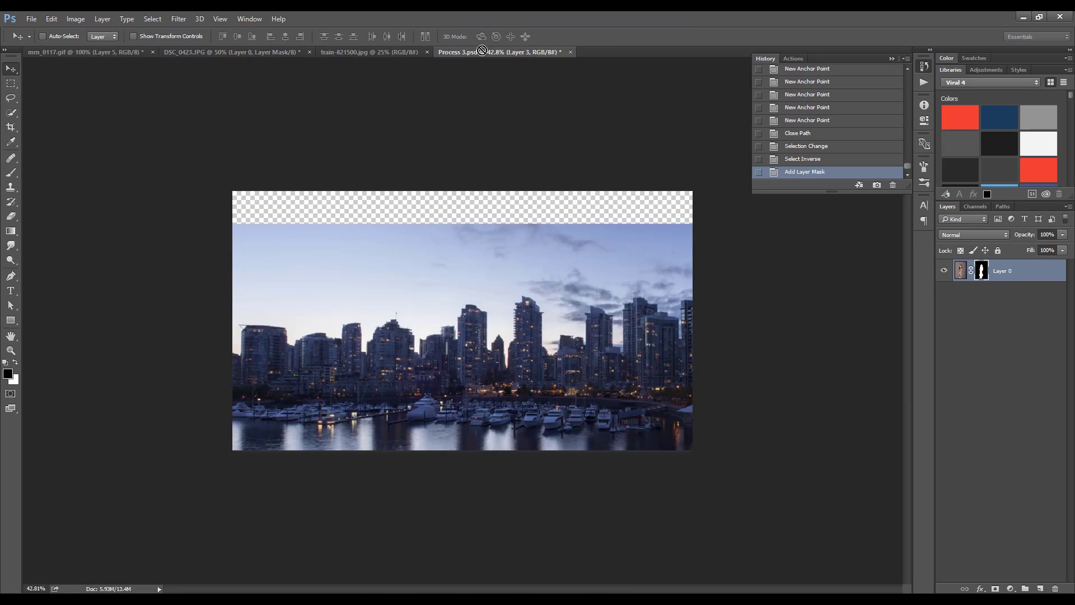
pyautogui.moveTo(989, 270); pyautogui.dragTo(515, 305)
pyautogui.hotkey('ctrl', 't')
pyautogui.moveTo(713, 305); pyautogui.dragTo(569, 250)
pyautogui.press('Return')
# Hide the woman and fill a new layer with a vertical dark blue gradient
pyautogui.hotkey('ctrl', '+')
pyautogui.hotkey('ctrl', '+')
pyautogui.hotkey('ctrl', '+')
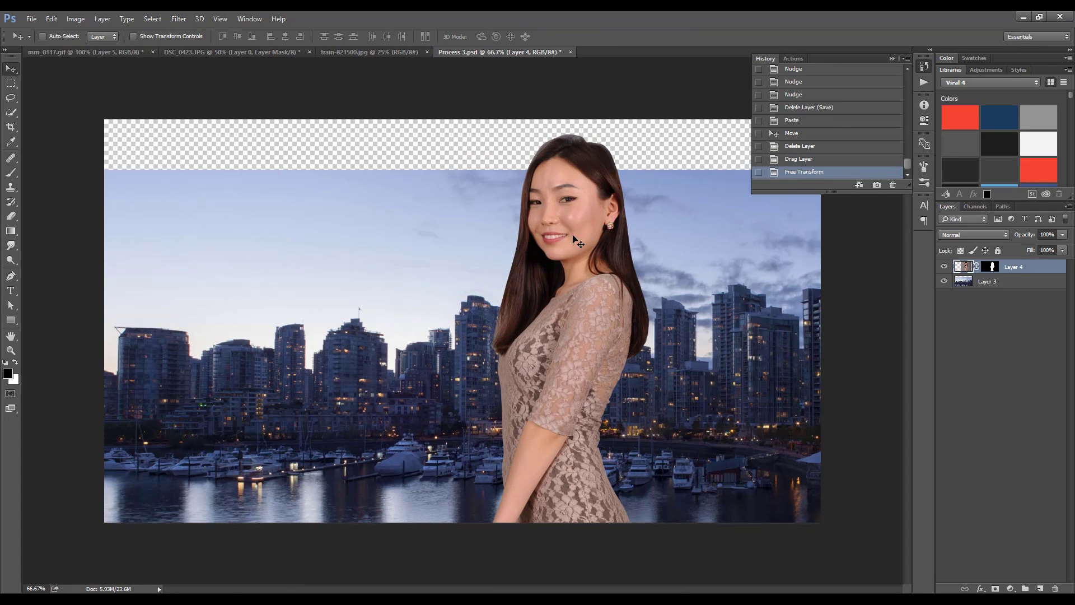
pyautogui.click(944, 267)
pyautogui.click(1040, 589)
pyautogui.press('g')
pyautogui.click(60, 36)
pyautogui.moveTo(436, 168); pyautogui.dragTo(435, 364)
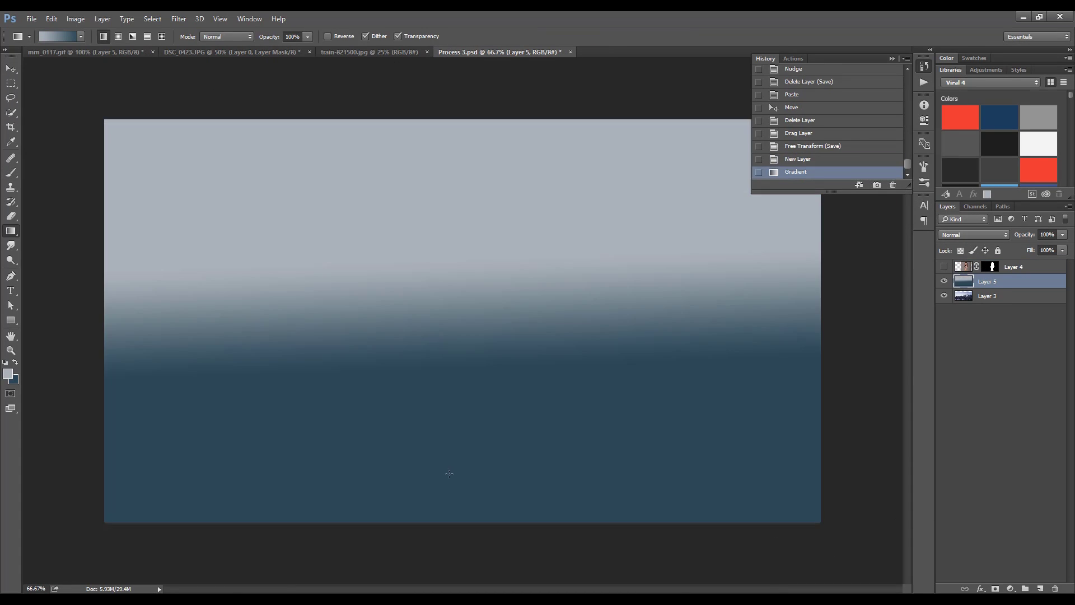
pyautogui.moveTo(436, 57); pyautogui.dragTo(435, 413)
pyautogui.moveTo(987, 295); pyautogui.dragTo(988, 280)
# Add a mask to the city photo and set up a hard 300 px black brush
pyautogui.click(996, 589)
pyautogui.press('d')
pyautogui.press('b')
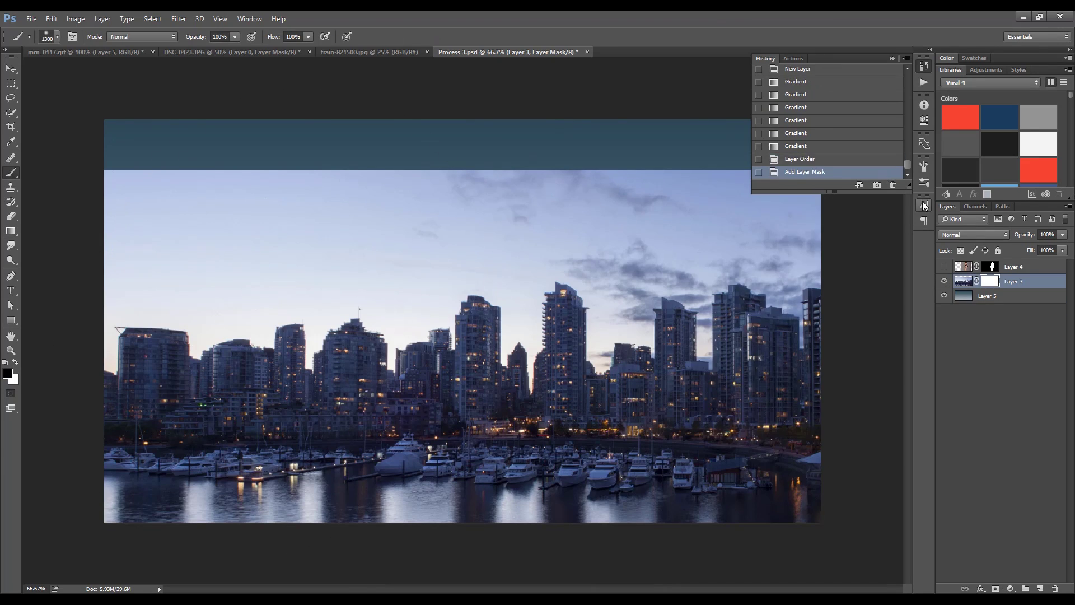
pyautogui.click(924, 182)
pyautogui.click(717, 159)
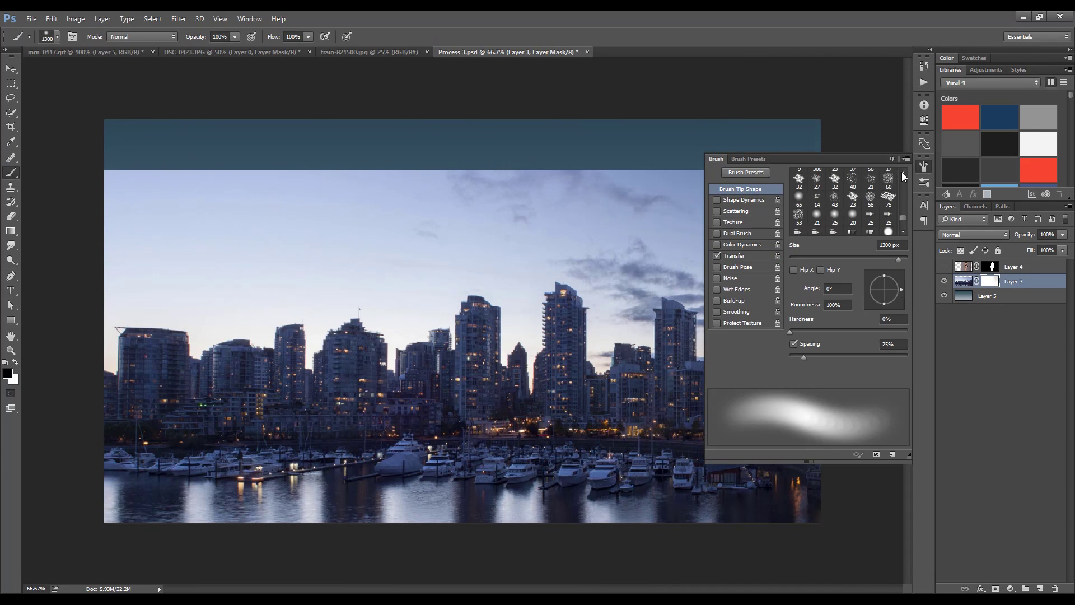
pyautogui.moveTo(902, 227); pyautogui.dragTo(905, 206)
pyautogui.click(853, 223)
# Paint black on the city mask with broad strokes to hide the photo's sky
pyautogui.moveTo(353, 228); pyautogui.dragTo(444, 239)
pyautogui.moveTo(168, 224); pyautogui.dragTo(482, 203)
pyautogui.moveTo(213, 184); pyautogui.dragTo(291, 235)
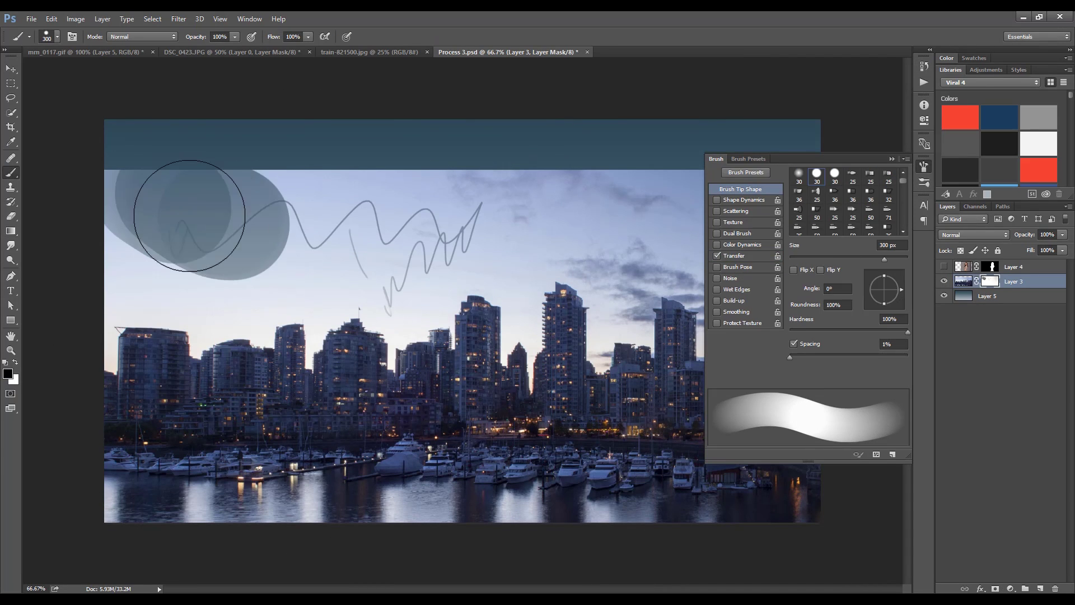
pyautogui.click(715, 254)
pyautogui.moveTo(103, 276)
pyautogui.mouseDown()
pyautogui.moveTo(644, 180)
pyautogui.moveTo(818, 192)
pyautogui.mouseUp()
pyautogui.press('F5')
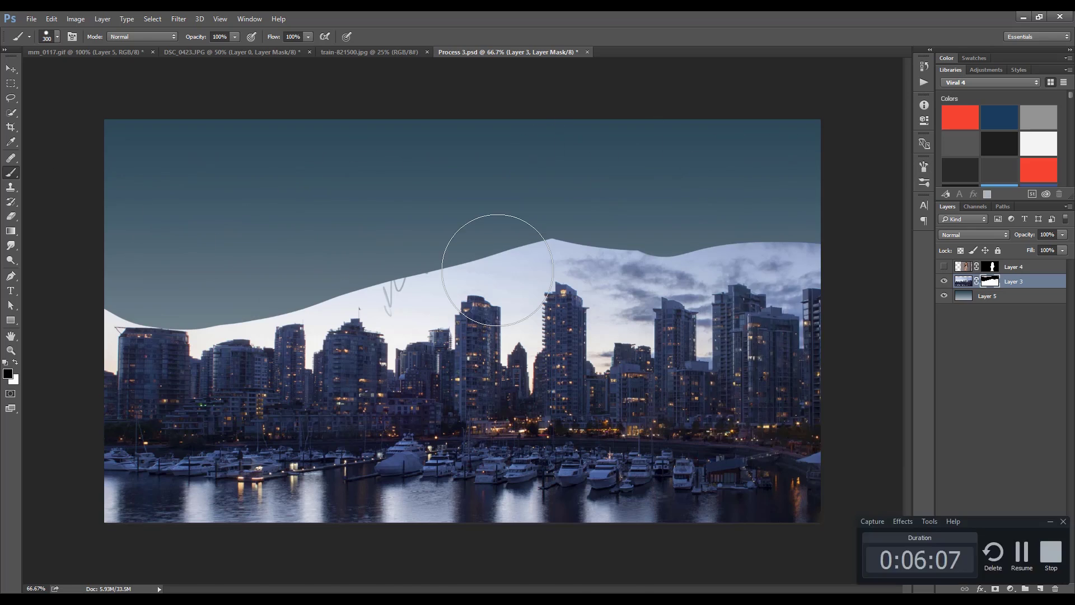
pyautogui.hotkey('ctrl', '+')
pyautogui.press('[')
pyautogui.press('[')
pyautogui.press('F5')
pyautogui.press('F5')
# Mask out the sky between building tops with a smaller brush, including the right buildings
pyautogui.moveTo(660, 211); pyautogui.dragTo(784, 235)
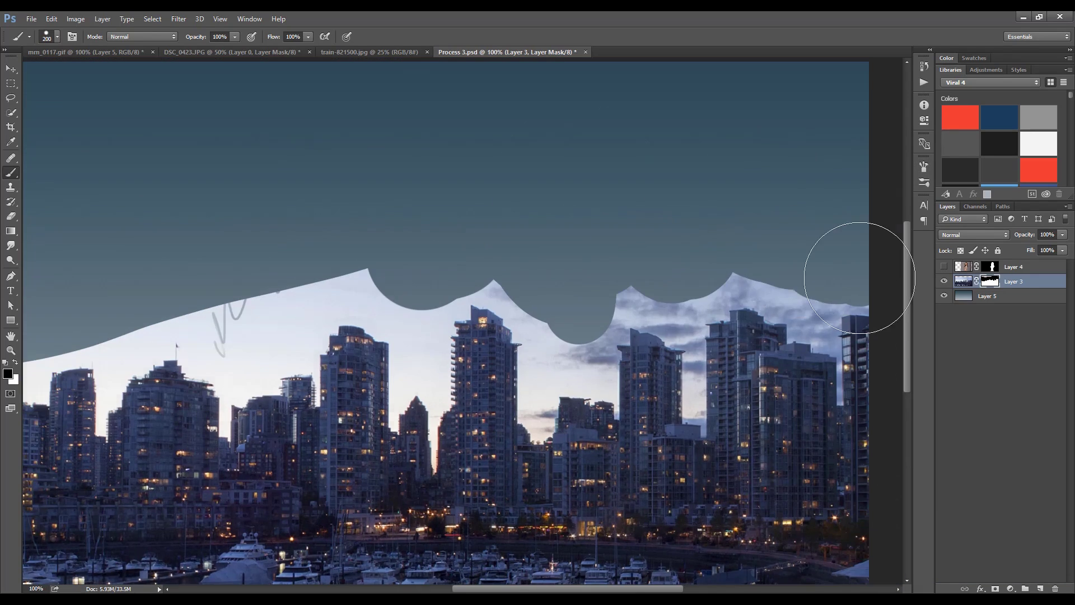
pyautogui.moveTo(493, 280); pyautogui.dragTo(571, 362)
pyautogui.scroll(-3, 72, 291)
pyautogui.scroll(6, 288, 432)
pyautogui.press('[')
pyautogui.press('[')
pyautogui.press('[')
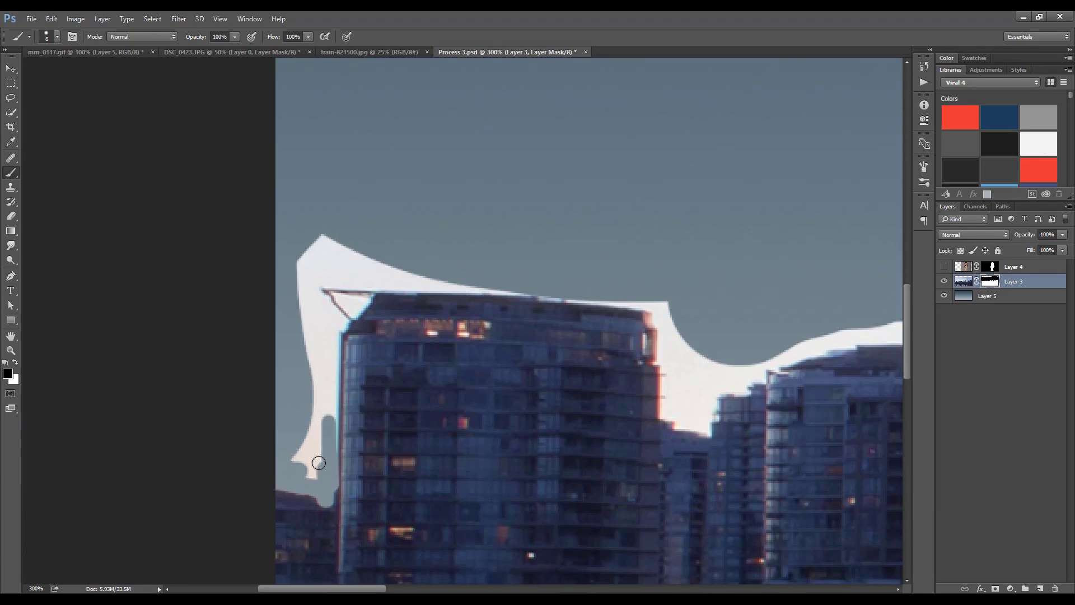
pyautogui.moveTo(357, 311); pyautogui.dragTo(334, 355)
pyautogui.press('[')
pyautogui.press('[')
pyautogui.press('[')
pyautogui.moveTo(733, 432)
pyautogui.mouseDown()
pyautogui.moveTo(564, 385)
pyautogui.moveTo(500, 429)
pyautogui.mouseUp()
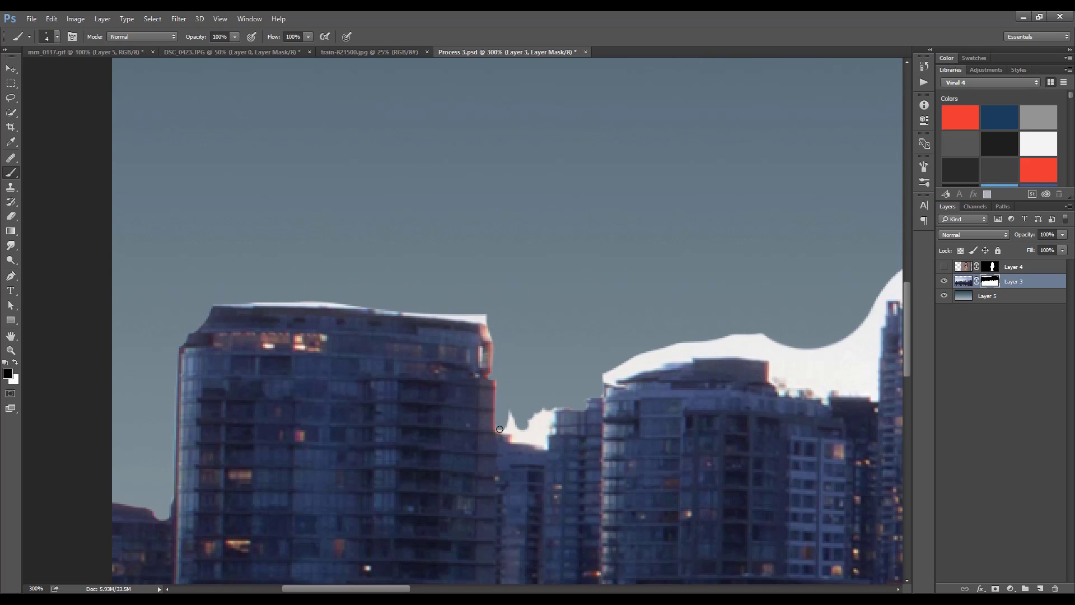
# Remove the remaining white fringe along the rooftops and the tall building's left edge
pyautogui.scroll(-3, 229, 302)
pyautogui.scroll(3, 440, 325)
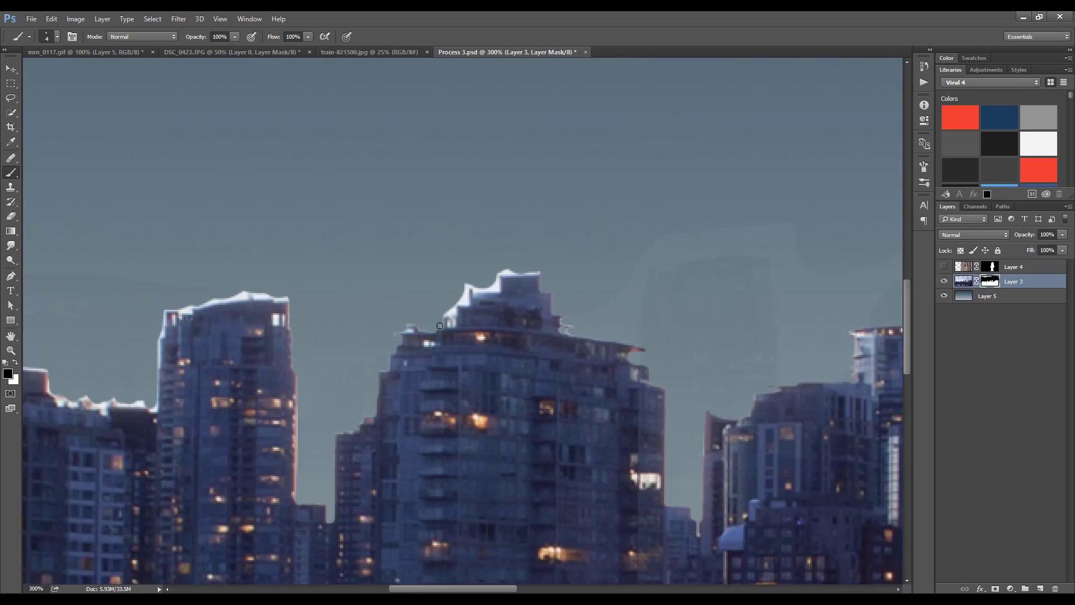
pyautogui.moveTo(494, 287); pyautogui.dragTo(540, 273)
pyautogui.scroll(-3, 494, 287)
pyautogui.scroll(3, 379, 303)
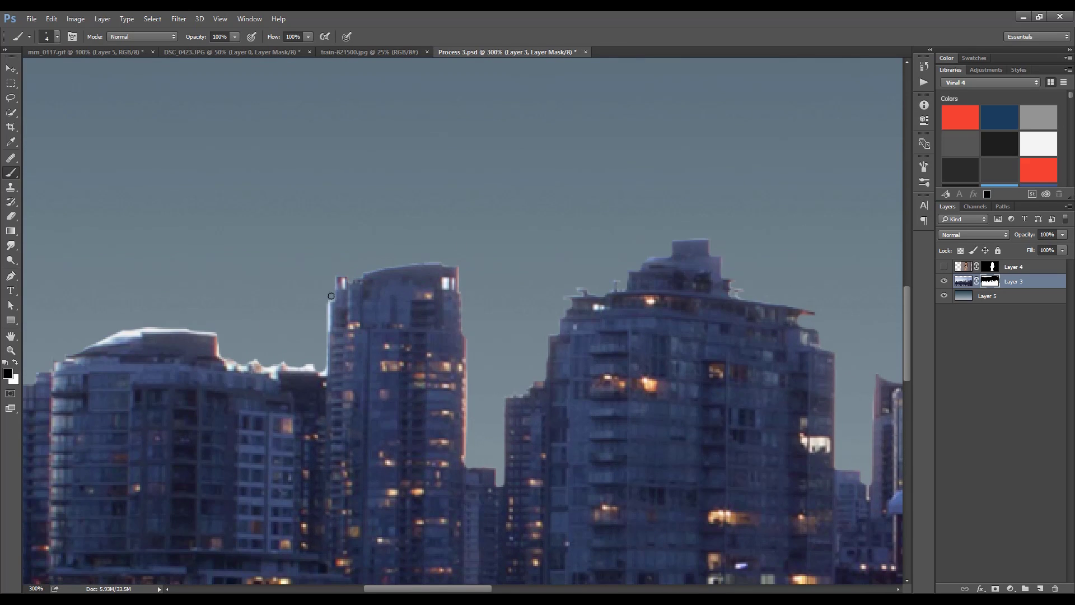
pyautogui.moveTo(331, 296); pyautogui.dragTo(328, 375)
pyautogui.scroll(-3, 327, 375)
pyautogui.scroll(3, 354, 248)
pyautogui.scroll(-1, 463, 277)
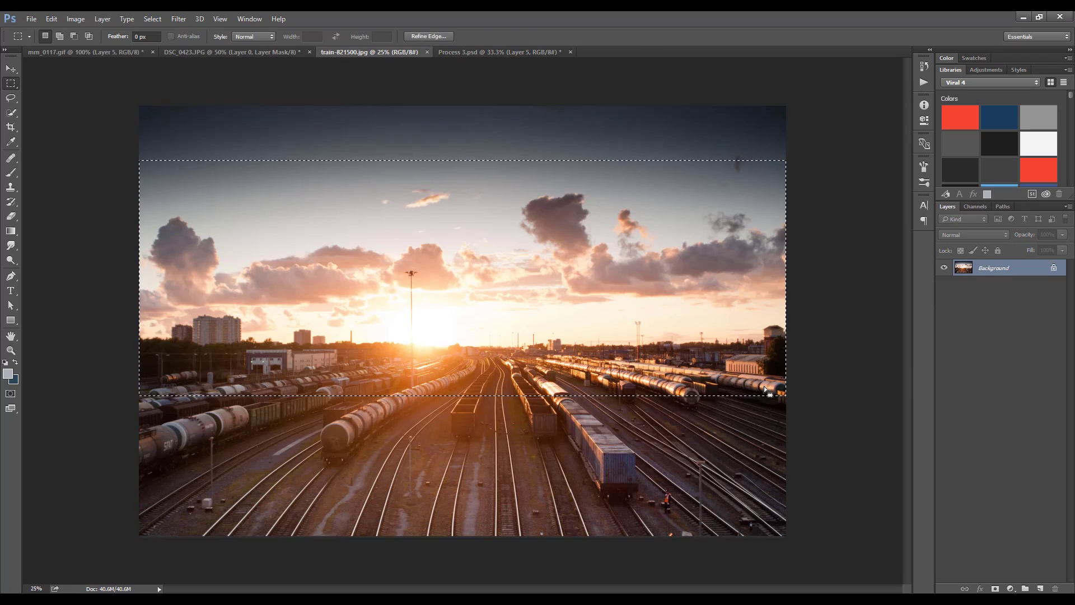
# Drag the selected sunset sky into Process 3.psd as Layer 6 and enlarge it across the canvas
pyautogui.moveTo(554, 292); pyautogui.dragTo(584, 299)
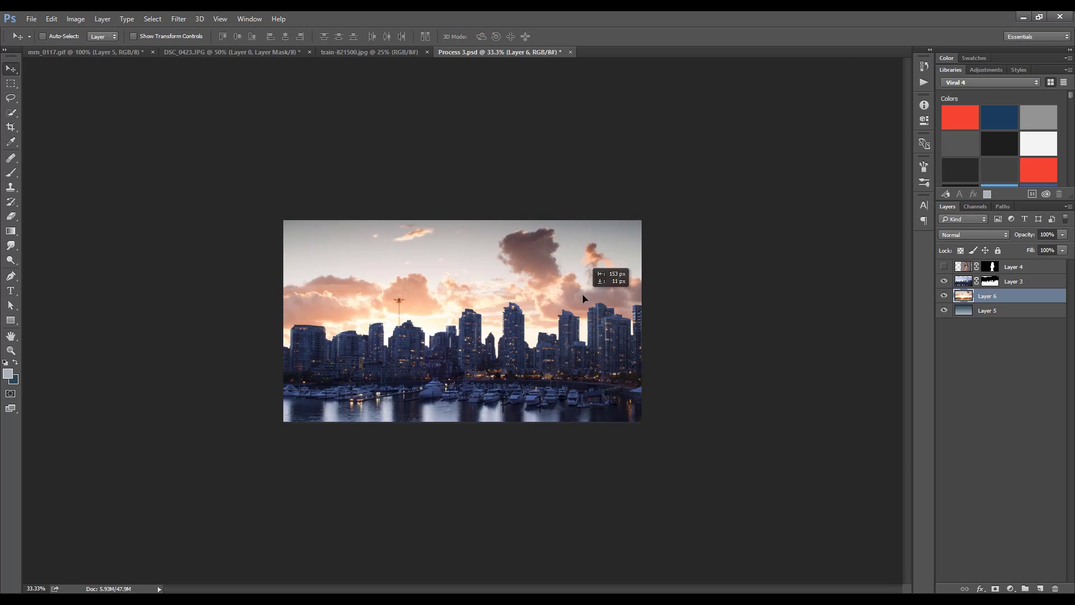
pyautogui.hotkey('ctrl', 't')
pyautogui.moveTo(701, 217); pyautogui.dragTo(711, 220)
pyautogui.press('Return')
pyautogui.hotkey('ctrl', '+')
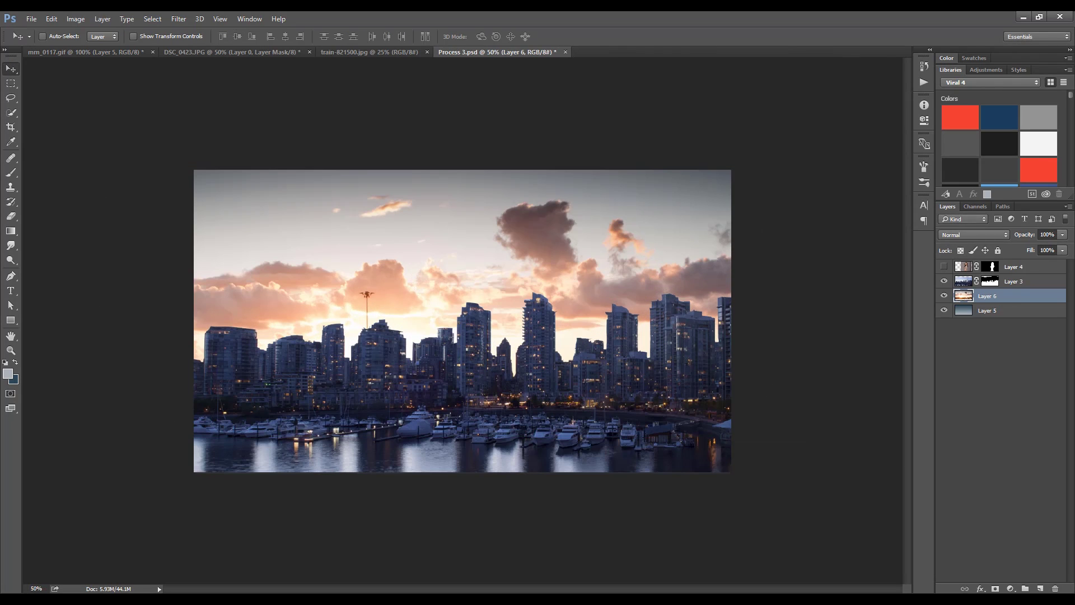
pyautogui.scroll(5, 396, 257)
# Paint out the tall antenna with the Spot Healing Brush and Clone Stamp
pyautogui.press('j')
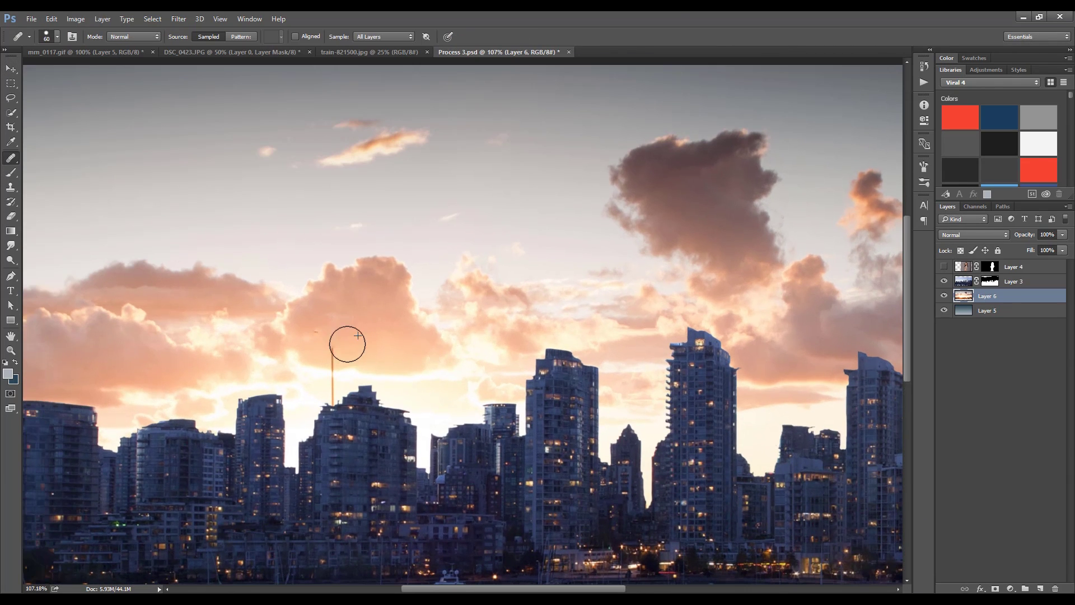
pyautogui.moveTo(347, 343); pyautogui.dragTo(335, 356)
pyautogui.hotkey('ctrl', '+')
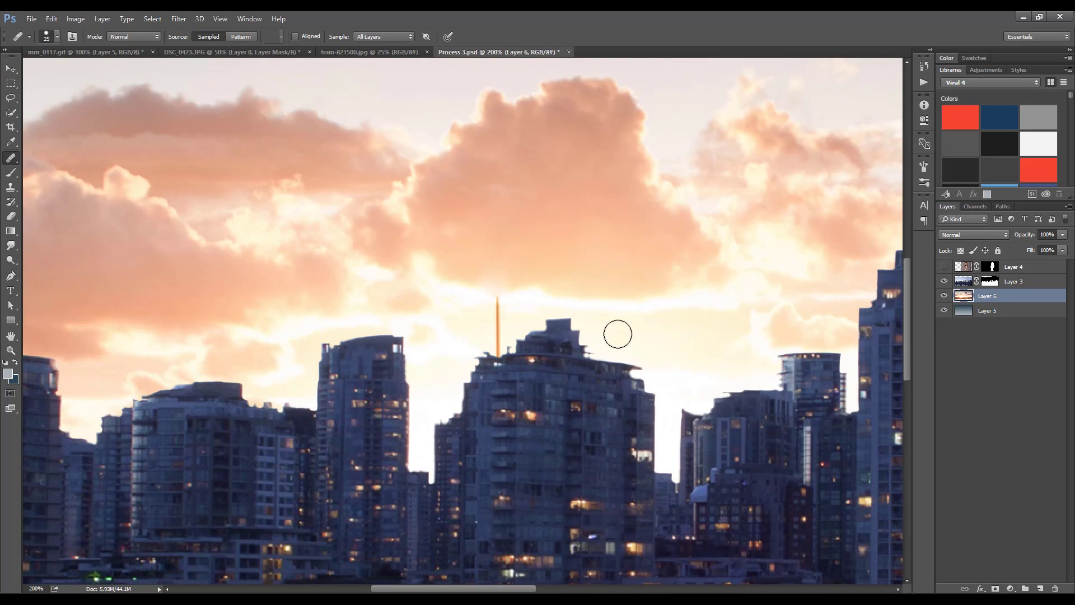
pyautogui.click(10, 187)
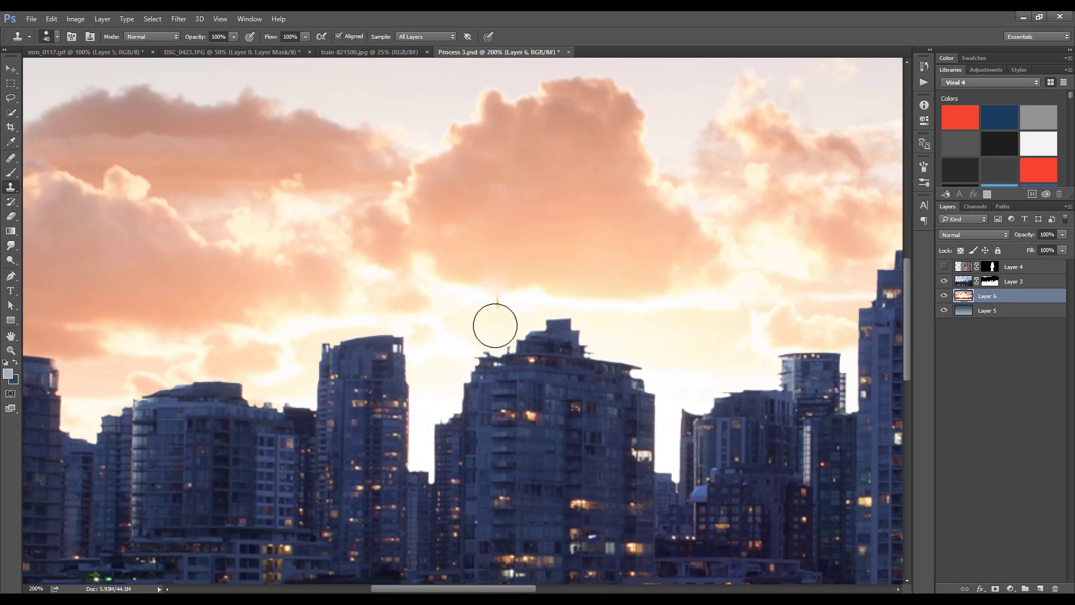
pyautogui.click(10, 158)
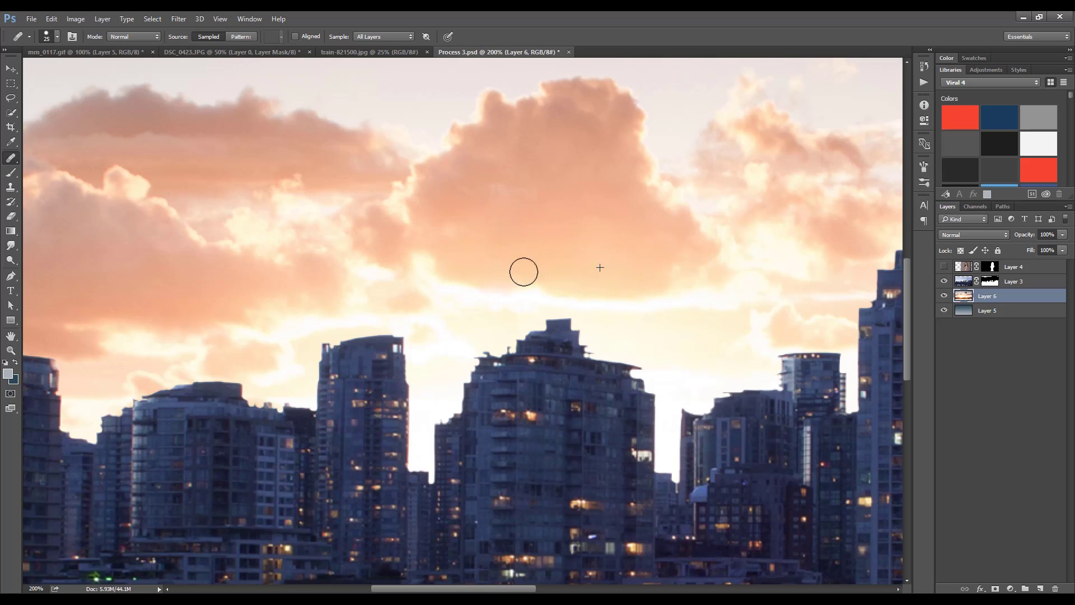
# Sample a peach colour from the sky with the Brush tool and zoom back out
pyautogui.press('b')
pyautogui.keyDown('alt'); pyautogui.click(487, 275); pyautogui.keyUp('alt')
pyautogui.hotkey('ctrl', '+')
pyautogui.press('F5')
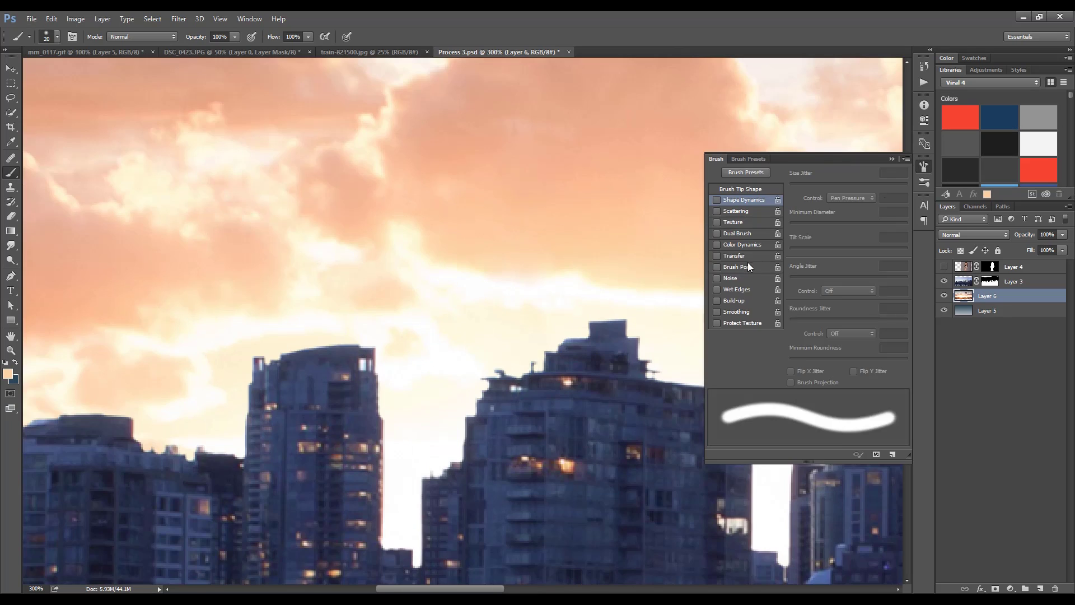
pyautogui.press('F5')
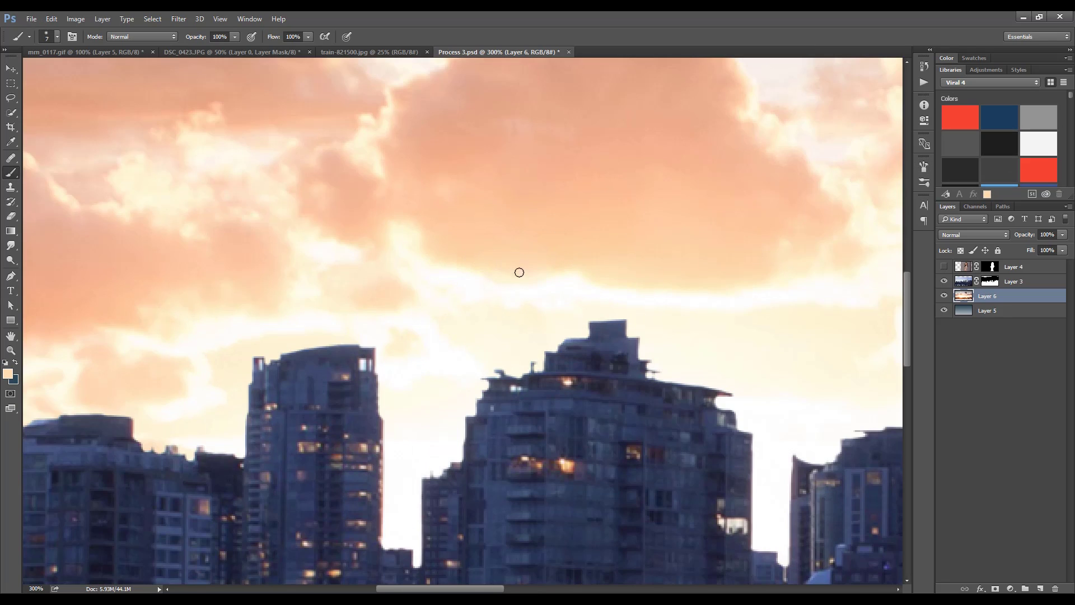
pyautogui.hotkey('ctrl', '-')
pyautogui.hotkey('ctrl', '-')
pyautogui.hotkey('ctrl', '-')
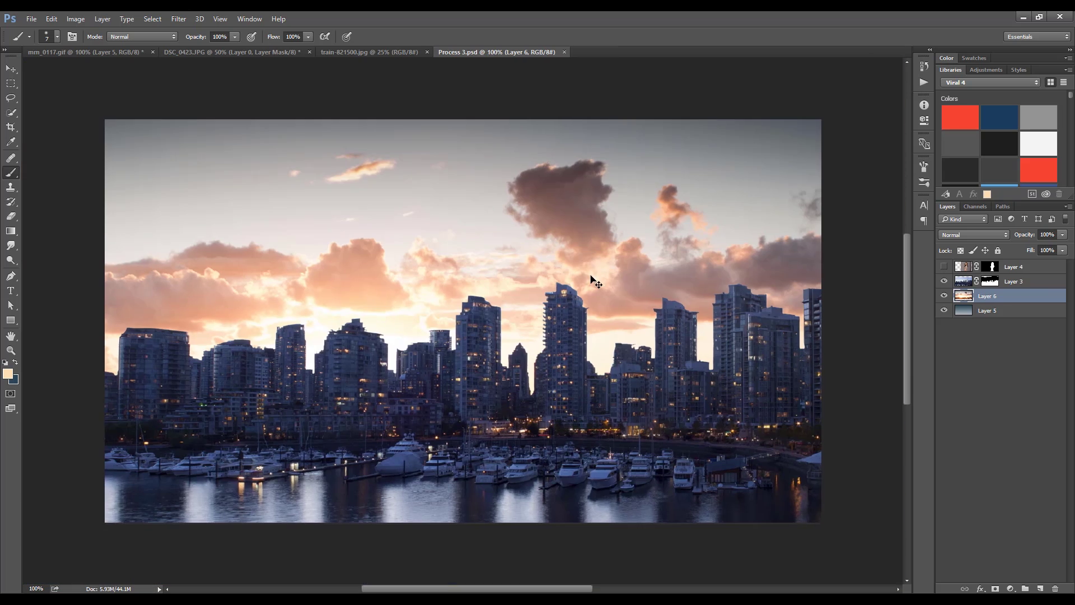
# Extend the canvas upward with the Crop tool and align the gradient layer to the canvas
pyautogui.keyDown('ctrl'); pyautogui.click(1018, 294); pyautogui.keyUp('ctrl')
pyautogui.press('c')
pyautogui.moveTo(463, 119); pyautogui.dragTo(463, 105)
pyautogui.press('Return')
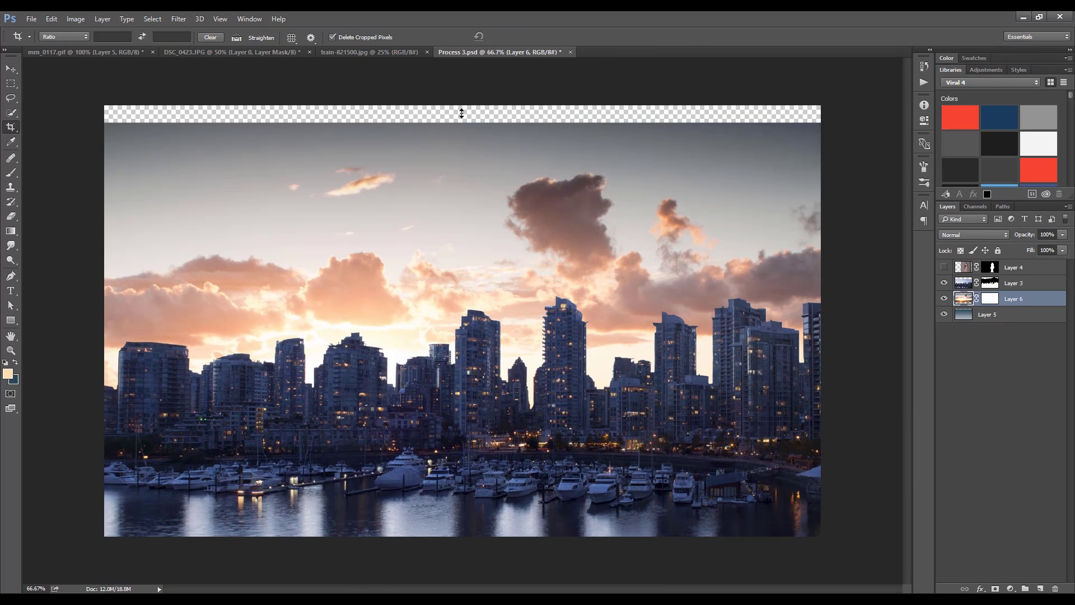
pyautogui.click(987, 312)
pyautogui.hotkey('ctrl', 'a')
pyautogui.click(285, 36)
pyautogui.hotkey('ctrl', 'd')
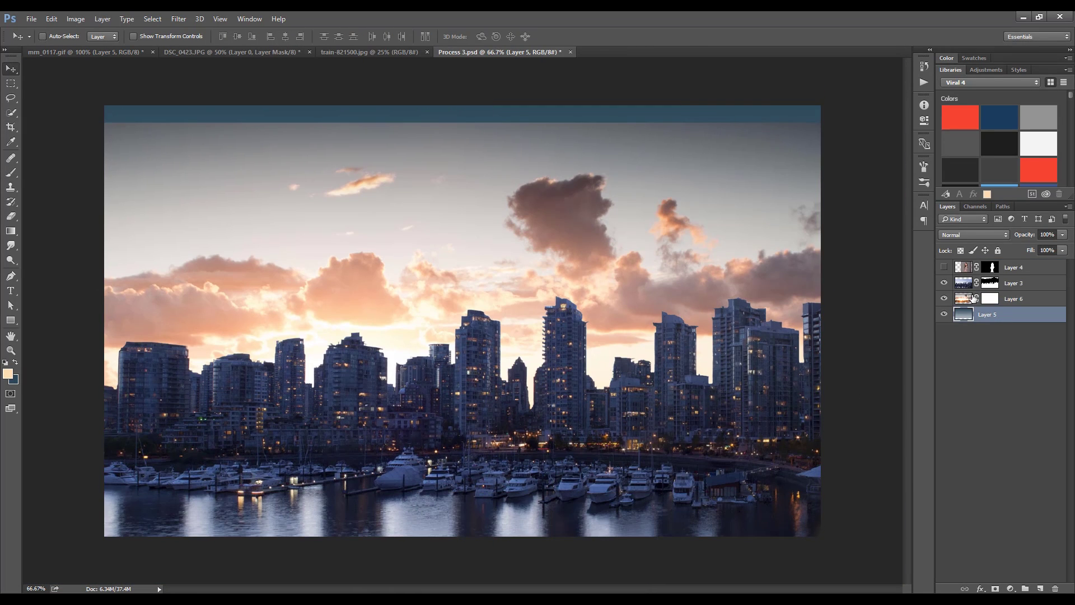
# Paint on the cloud layer's mask at about half opacity and flow to blend the hard blue strip into the sky
pyautogui.click(990, 298)
pyautogui.press('b')
pyautogui.press('d')
pyautogui.moveTo(566, 143); pyautogui.dragTo(908, 115)
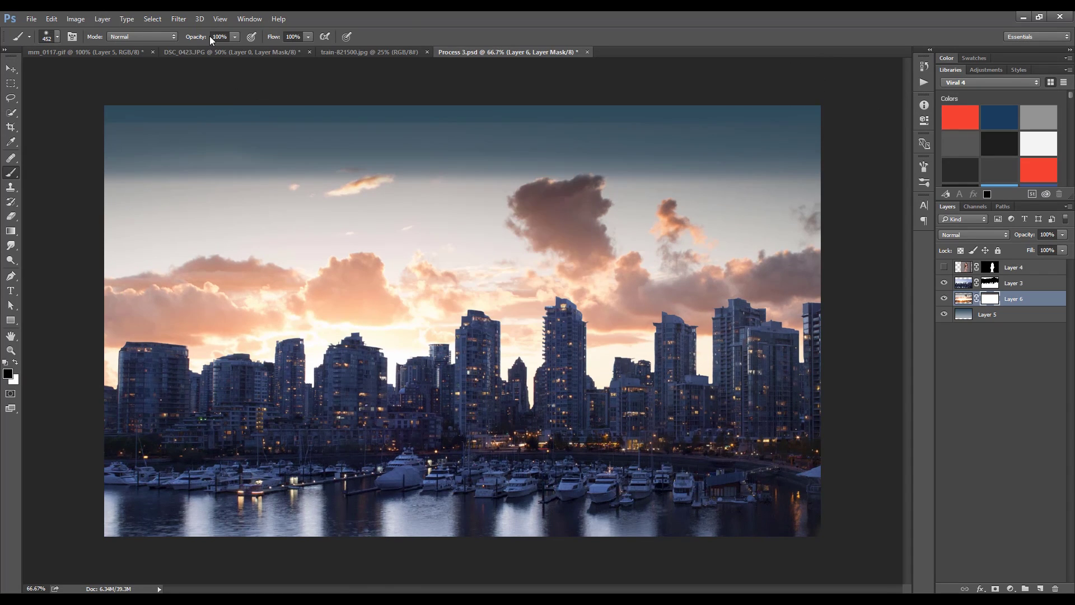
pyautogui.press('4')
pyautogui.press('9')
pyautogui.hotkey('shift', '4')
pyautogui.hotkey('shift', '4')
pyautogui.scroll(-2, 588, 149)
pyautogui.moveTo(588, 149); pyautogui.dragTo(200, 175)
# Resize the brush and softly blend the clouds back into the darker sky with black
pyautogui.press('x')
pyautogui.rightClick(341, 297)
pyautogui.moveTo(404, 322); pyautogui.dragTo(462, 327)
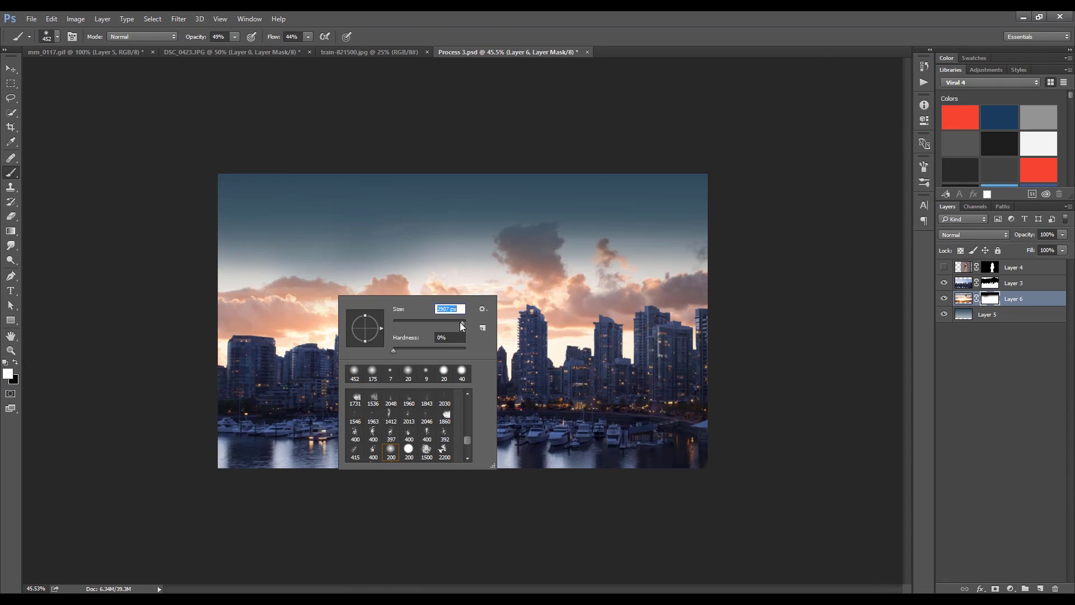
pyautogui.press('Return')
pyautogui.press('x')
pyautogui.moveTo(493, 276); pyautogui.dragTo(216, 307)
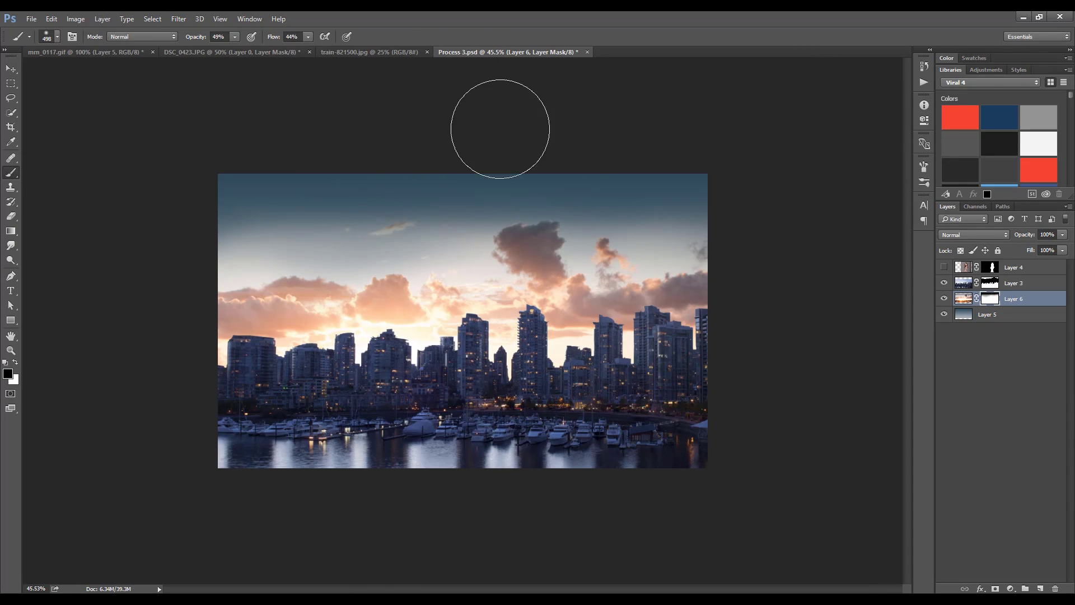
# Enlarge the cloud layer slightly and shift it down
pyautogui.press('v')
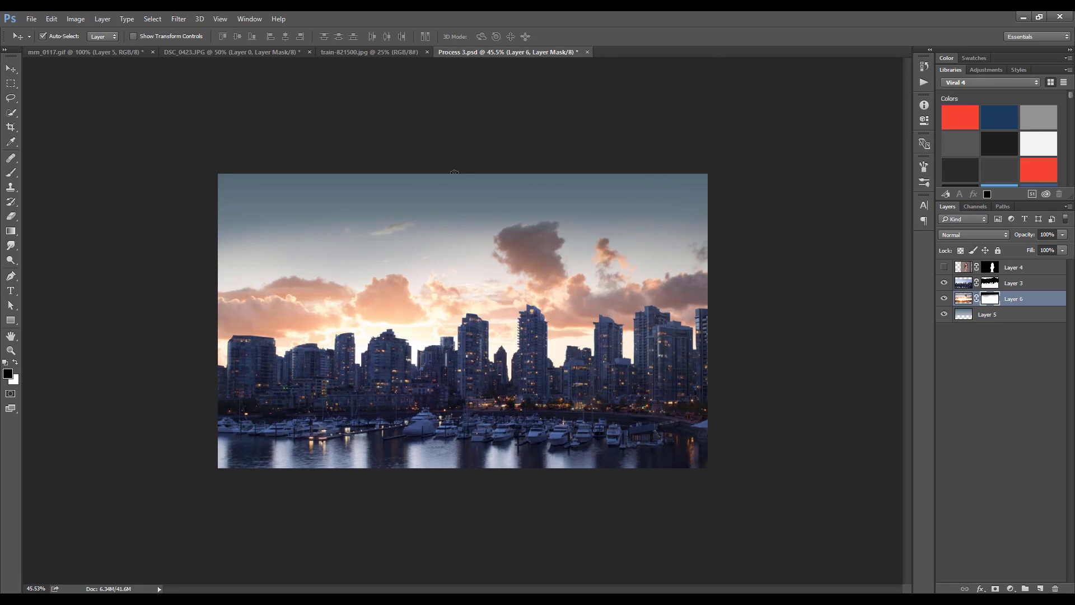
pyautogui.click(963, 298)
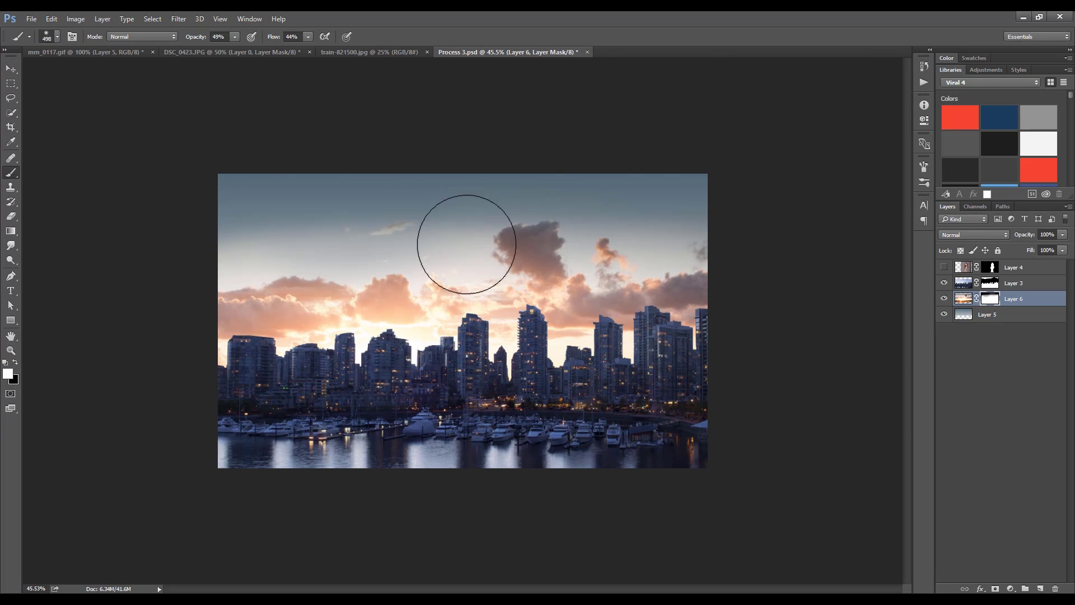
pyautogui.hotkey('ctrl', 't')
pyautogui.moveTo(708, 173); pyautogui.dragTo(720, 161)
pyautogui.moveTo(671, 210); pyautogui.dragTo(671, 224)
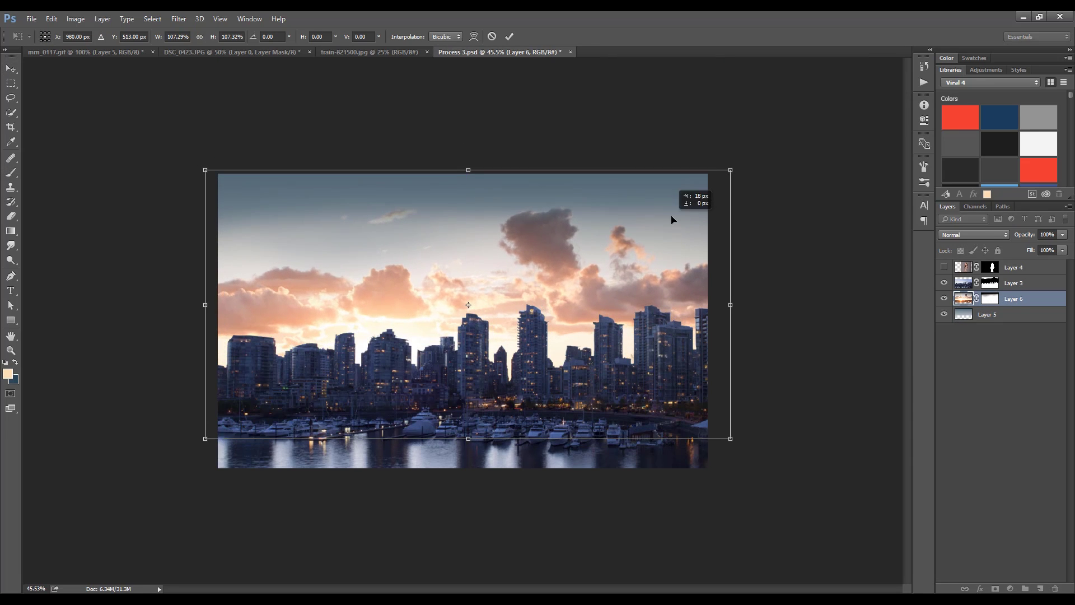
pyautogui.press('Return')
pyautogui.press('b')
pyautogui.hotkey('ctrl', '\\')
# Add a Curves adjustment, reposition the skyline layer, and bend the curve to darken the scene
pyautogui.press('x')
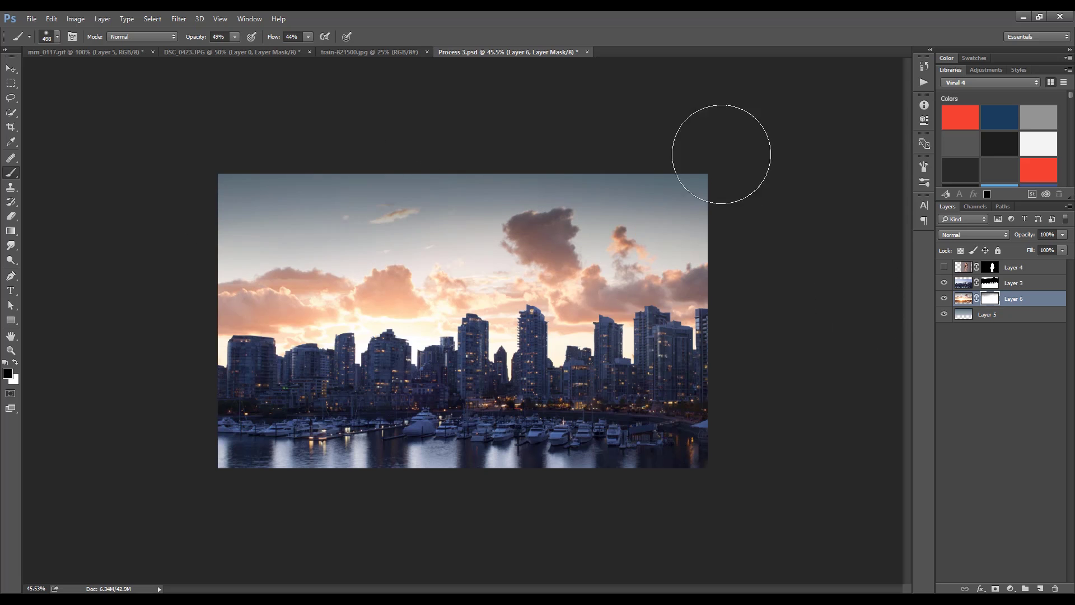
pyautogui.press('v')
pyautogui.click(1011, 588)
pyautogui.click(1003, 416)
pyautogui.click(42, 36)
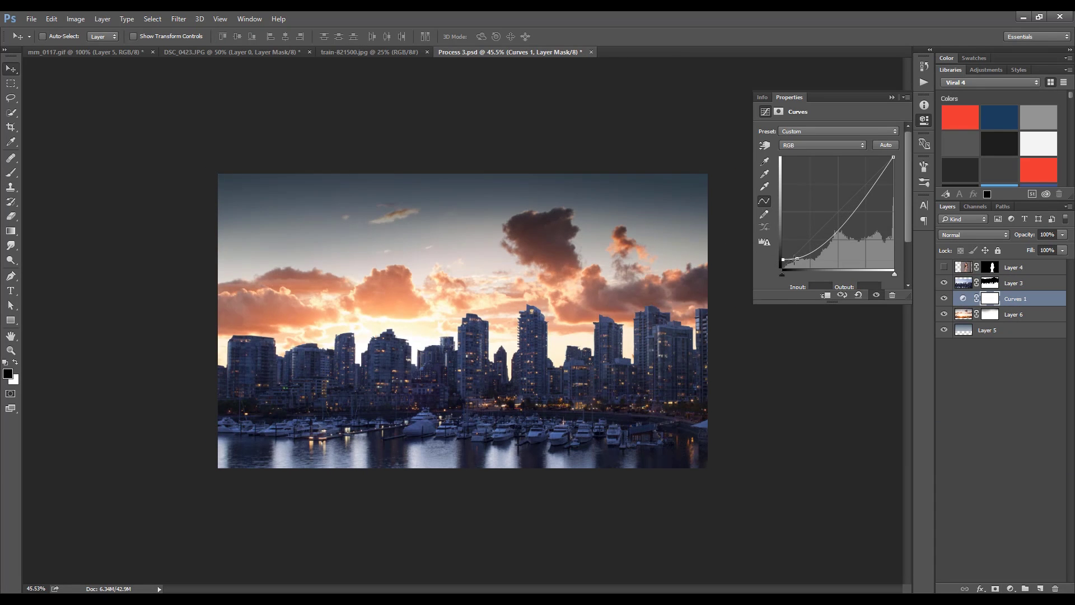
pyautogui.moveTo(504, 263); pyautogui.dragTo(632, 334)
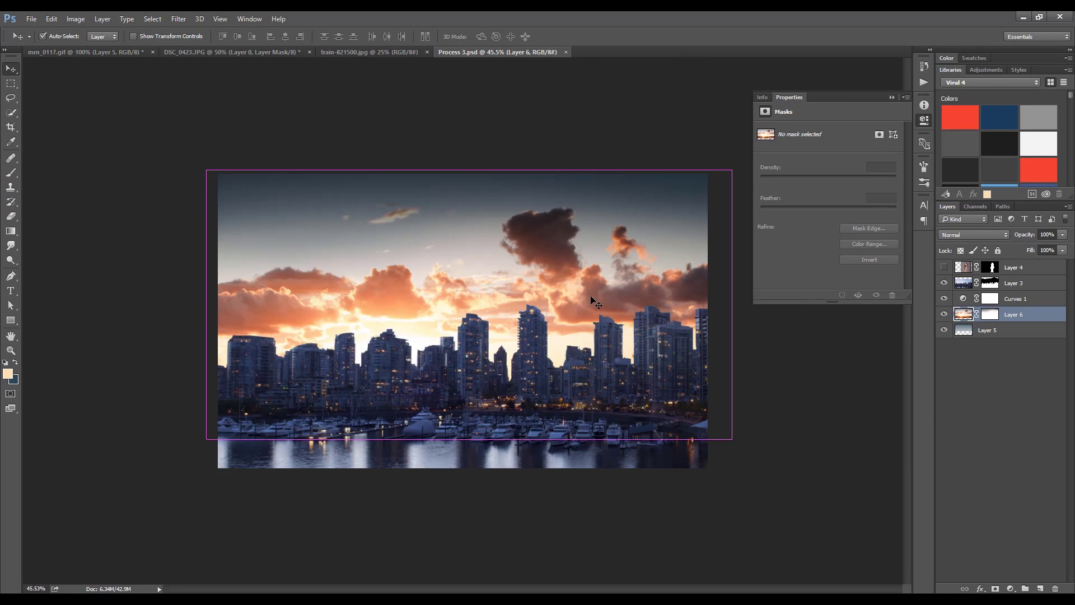
pyautogui.moveTo(810, 247); pyautogui.dragTo(810, 257)
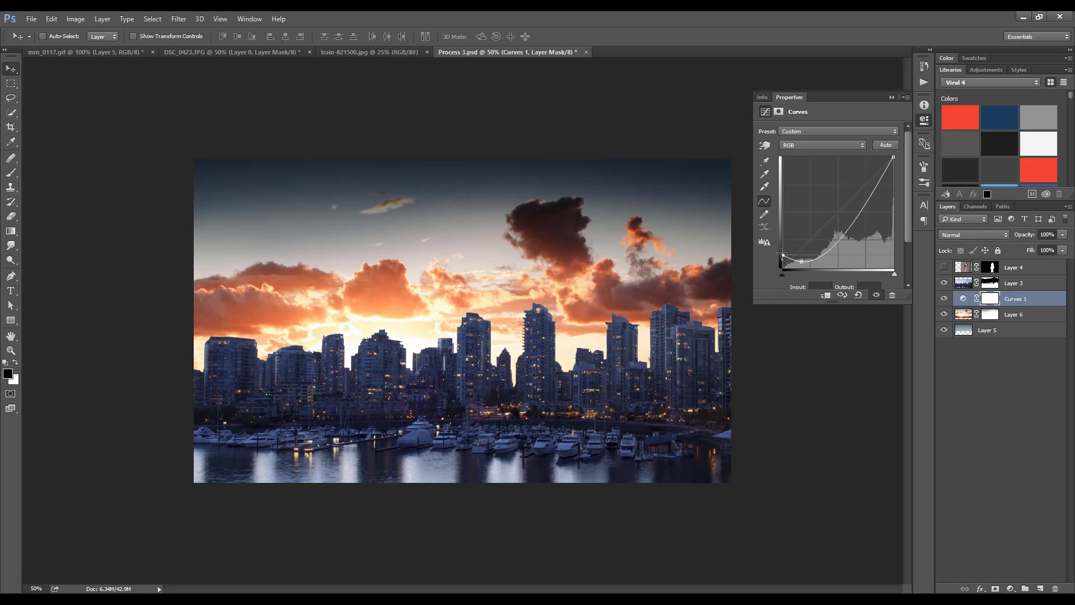
# Paint black on the skyline mask to hide the small cloud, then reshape the curve brighter
pyautogui.click(990, 314)
pyautogui.press('b')
pyautogui.moveTo(287, 209)
pyautogui.mouseDown()
pyautogui.moveTo(420, 192)
pyautogui.moveTo(308, 204)
pyautogui.moveTo(437, 220)
pyautogui.moveTo(149, 287)
pyautogui.mouseUp()
pyautogui.press('x')
pyautogui.click(1015, 299)
pyautogui.moveTo(808, 186); pyautogui.dragTo(802, 257)
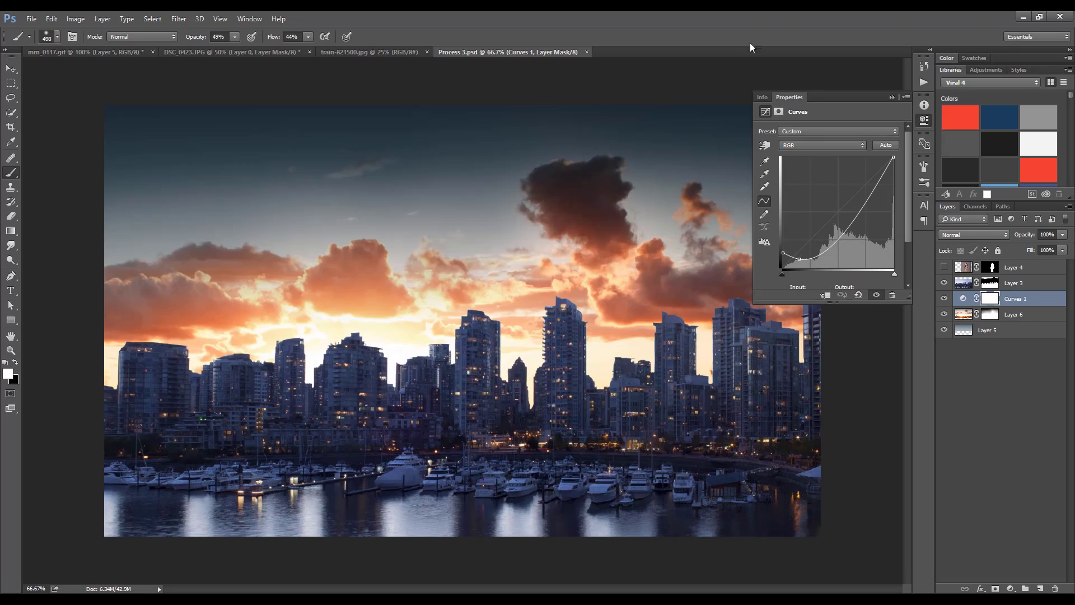
# Paint a broad orange glow over the city centre on a new layer with a large brush
pyautogui.hotkey('ctrl', '+')
pyautogui.press('0')
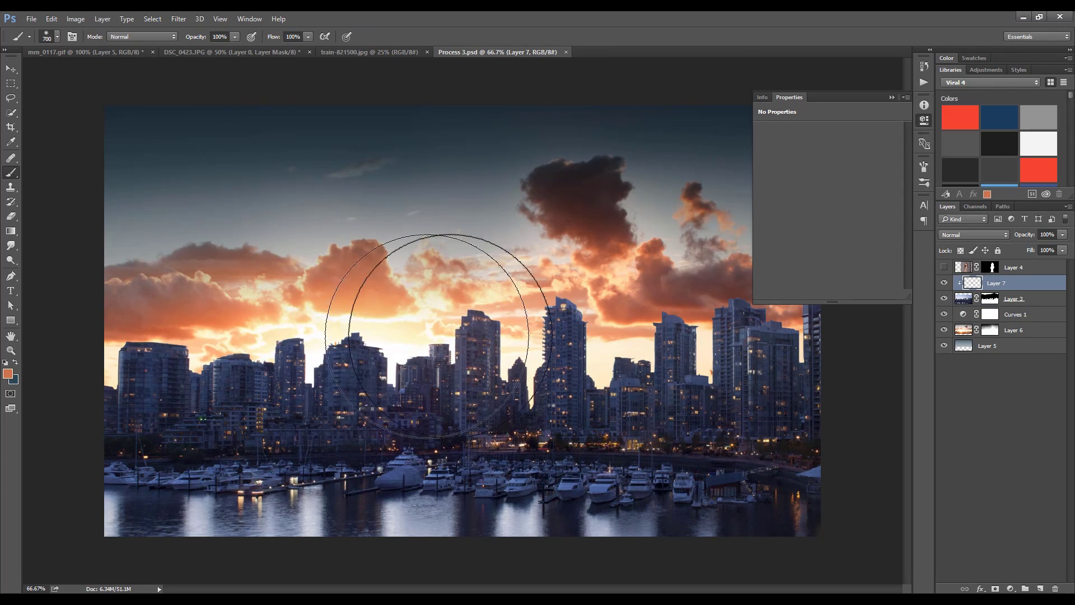
pyautogui.moveTo(441, 353)
pyautogui.mouseDown()
pyautogui.moveTo(527, 364)
pyautogui.moveTo(350, 442)
pyautogui.moveTo(288, 396)
pyautogui.moveTo(492, 445)
pyautogui.moveTo(540, 431)
pyautogui.mouseUp()
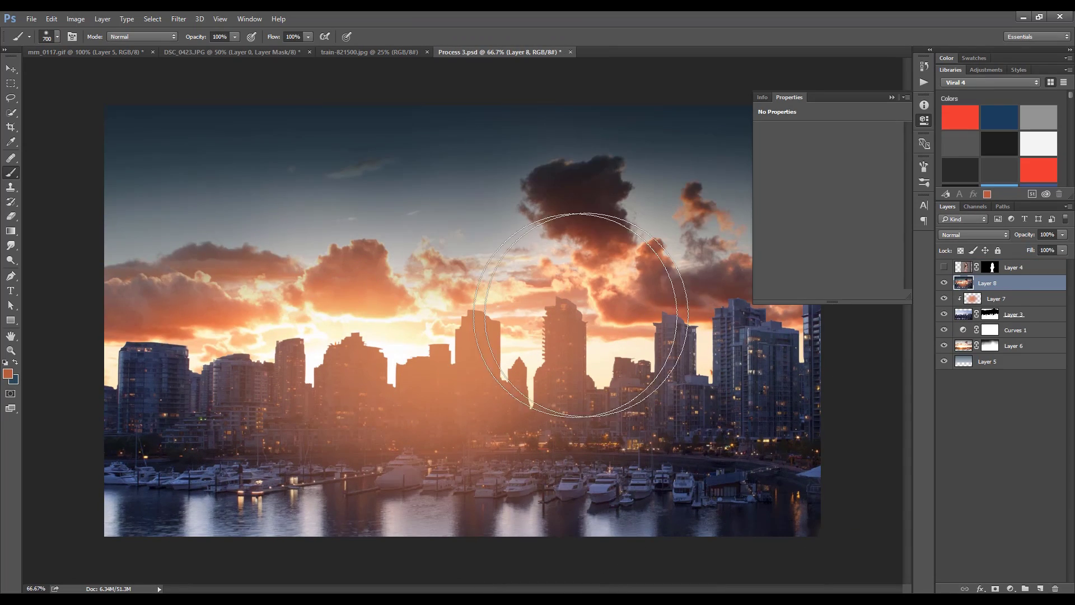
pyautogui.click(178, 18)
# Apply Lens Blur with Radius 24, then briefly show the woman layer to check the result
pyautogui.click(361, 195)
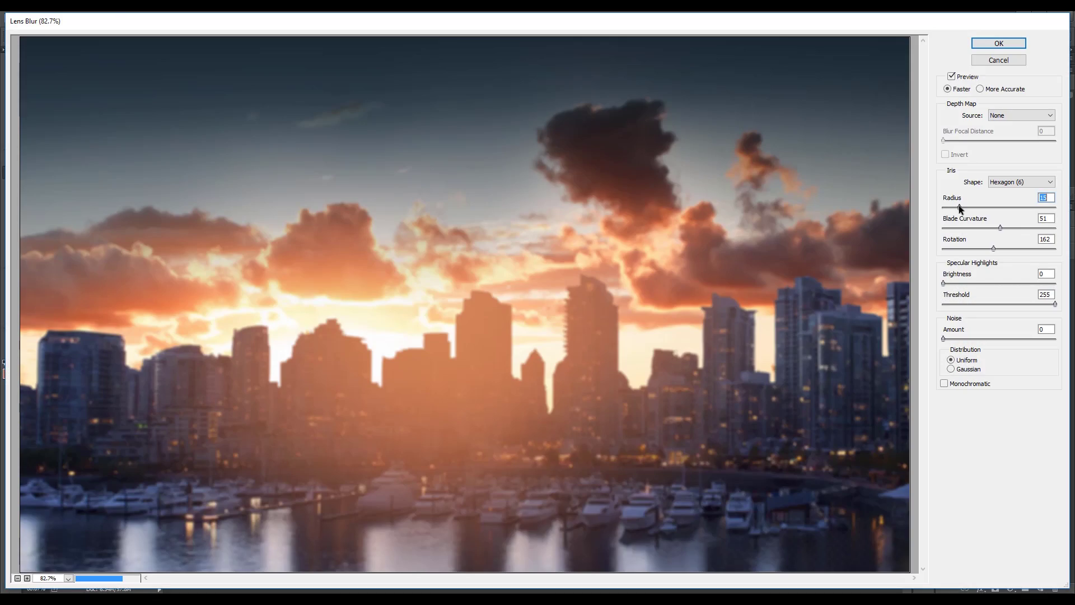
pyautogui.moveTo(959, 206)
pyautogui.mouseDown()
pyautogui.moveTo(968, 207)
pyautogui.moveTo(958, 207)
pyautogui.mouseUp()
pyautogui.click(994, 45)
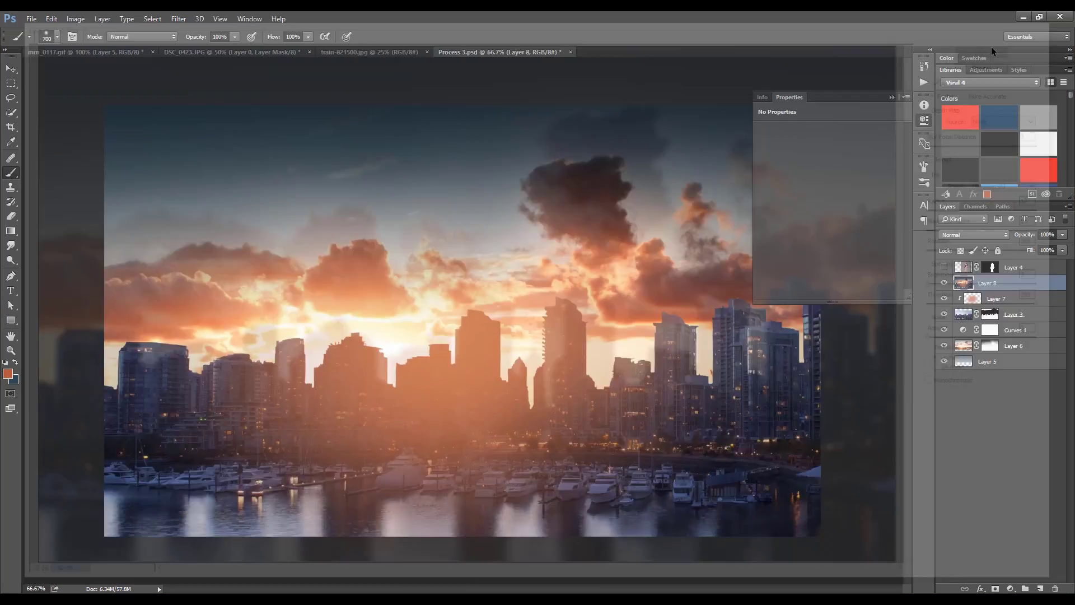
pyautogui.click(944, 268)
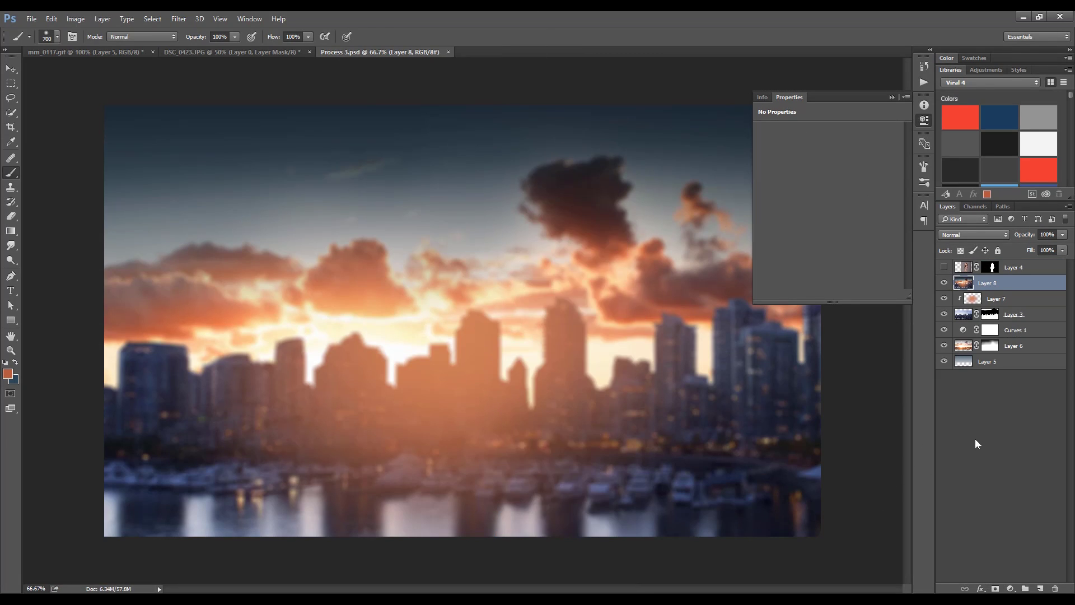
pyautogui.click(1011, 589)
# Add a Selective Color adjustment and shift the Blacks' colour balance to tint the shadows
pyautogui.click(985, 577)
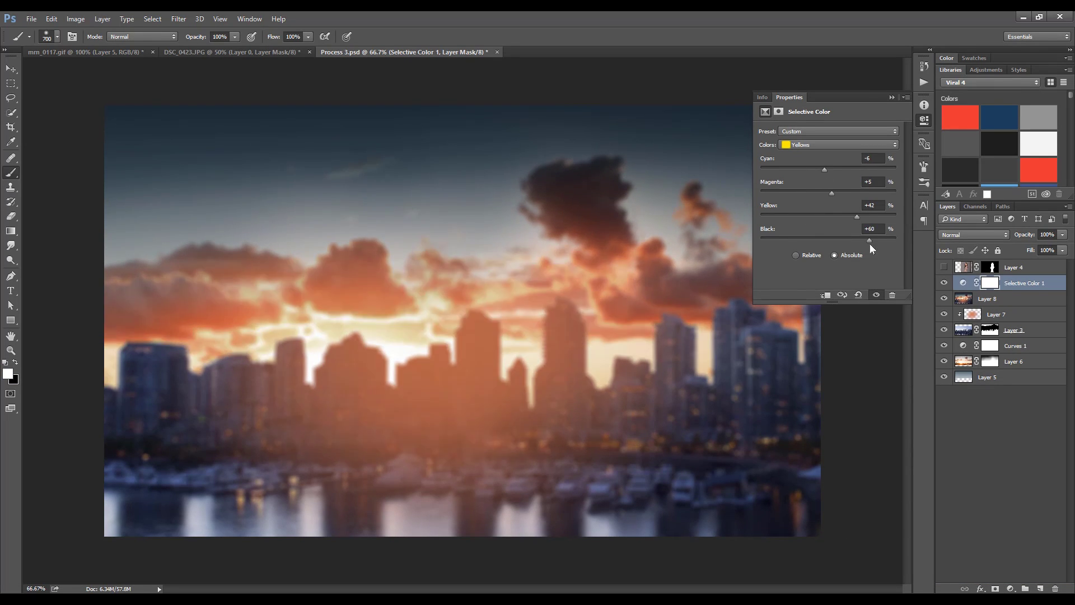
pyautogui.click(842, 145)
pyautogui.click(812, 233)
pyautogui.moveTo(828, 192)
pyautogui.mouseDown()
pyautogui.moveTo(807, 193)
pyautogui.moveTo(830, 221)
pyautogui.mouseUp()
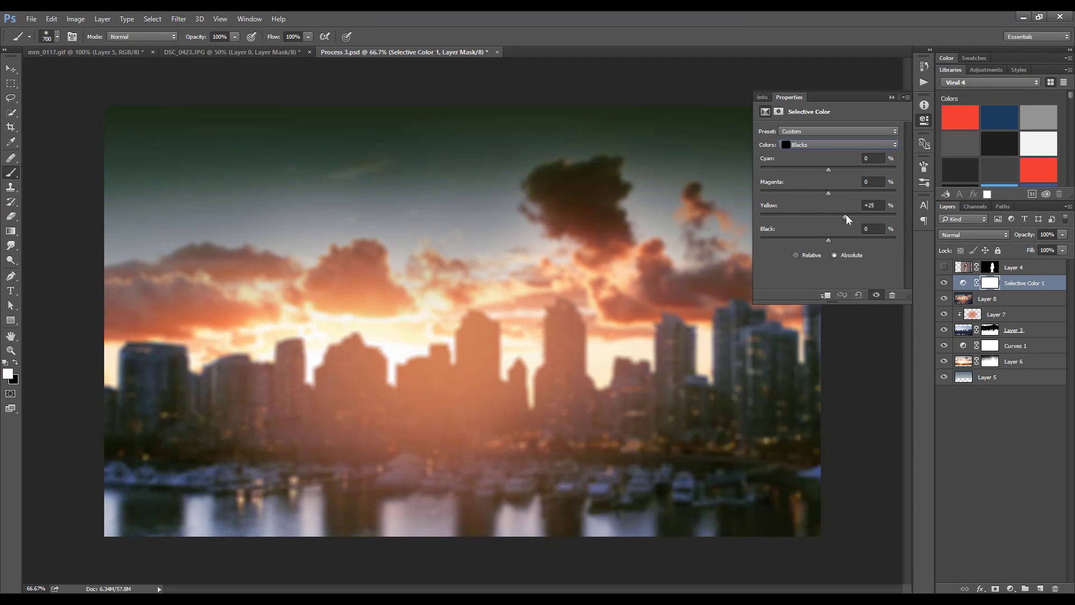
# Add a Curves adjustment, set Selective Color Yellows Black to +25, and add an empty Layer 9
pyautogui.click(1000, 582)
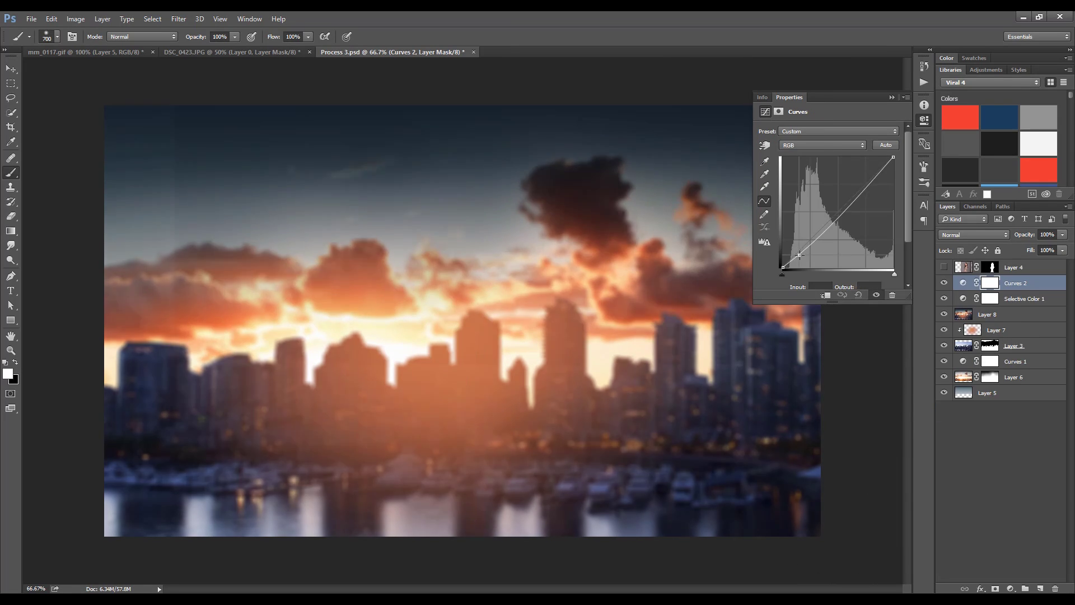
pyautogui.click(1024, 298)
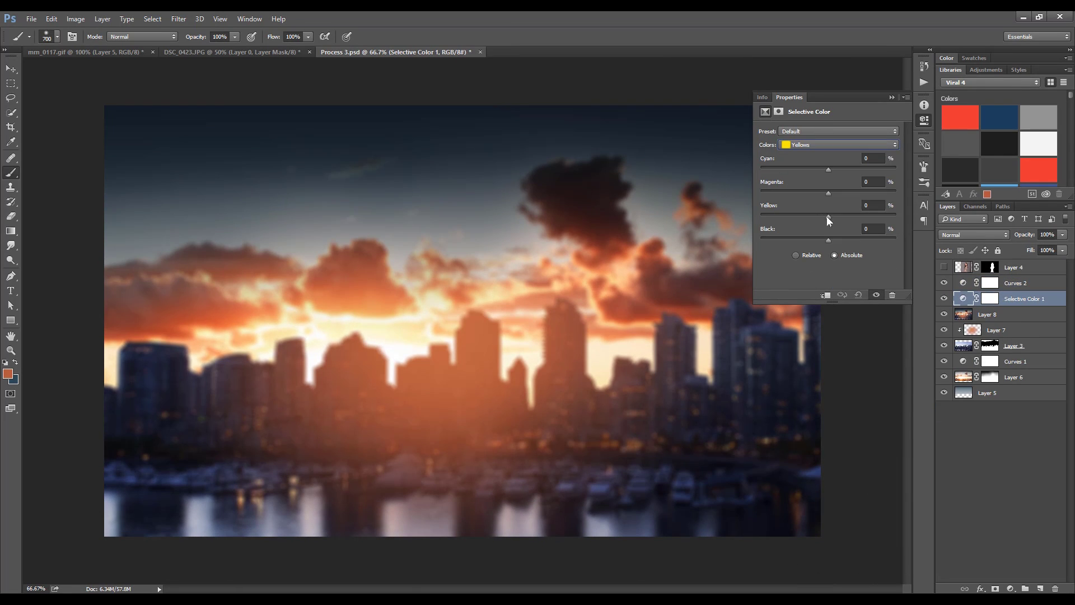
pyautogui.moveTo(829, 240); pyautogui.dragTo(845, 240)
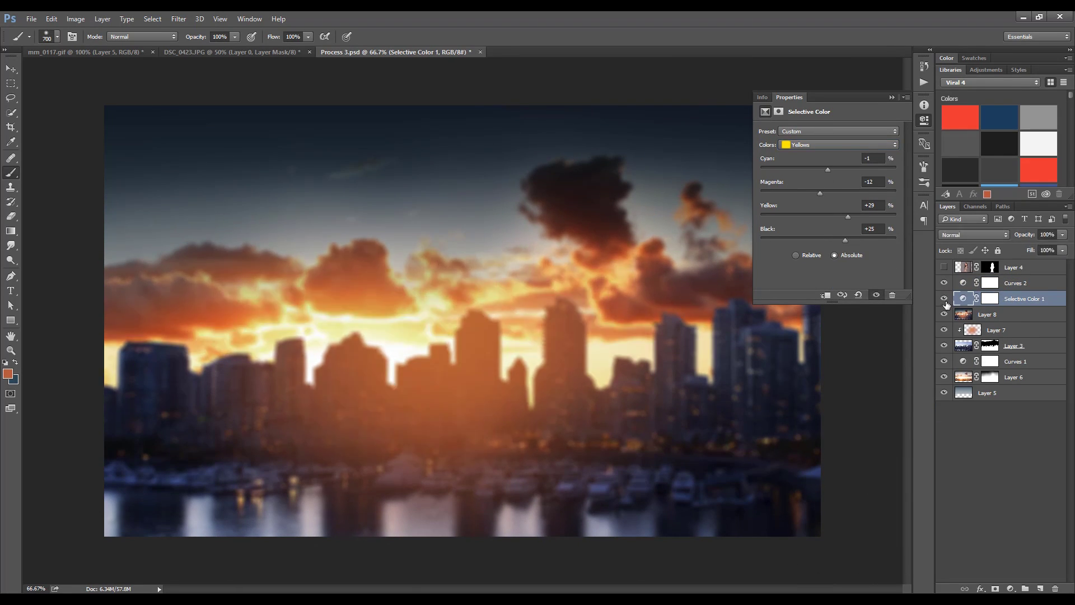
pyautogui.click(960, 283)
pyautogui.hotkey('ctrl', 'shift', 'alt', 'n')
pyautogui.press('[')
pyautogui.press('[')
pyautogui.press('[')
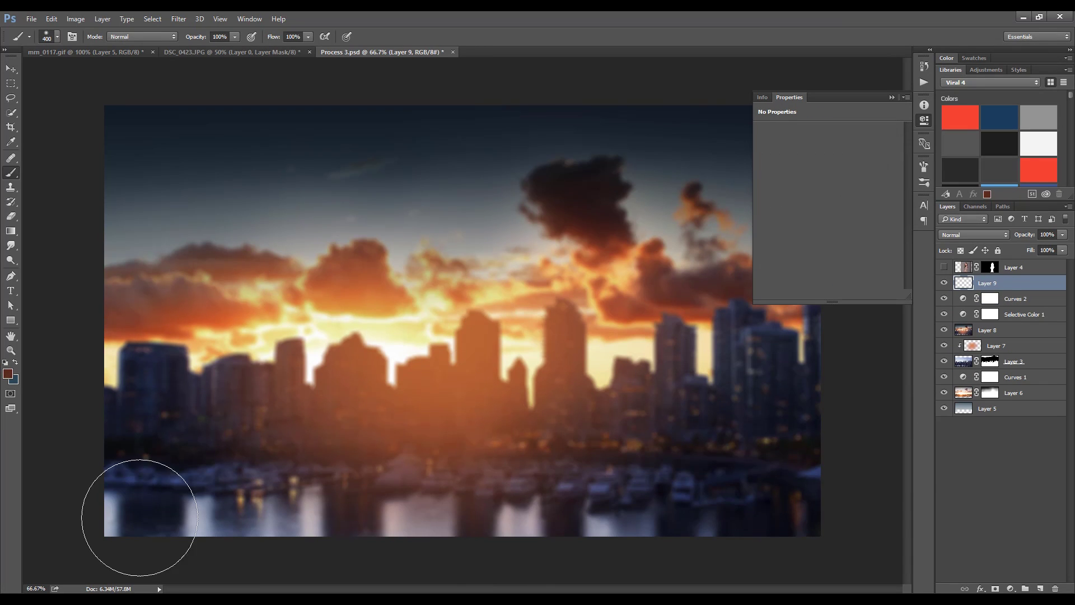
# Paint dark red over the harbour and set that layer's blend mode to Multiply
pyautogui.moveTo(144, 515); pyautogui.dragTo(120, 506)
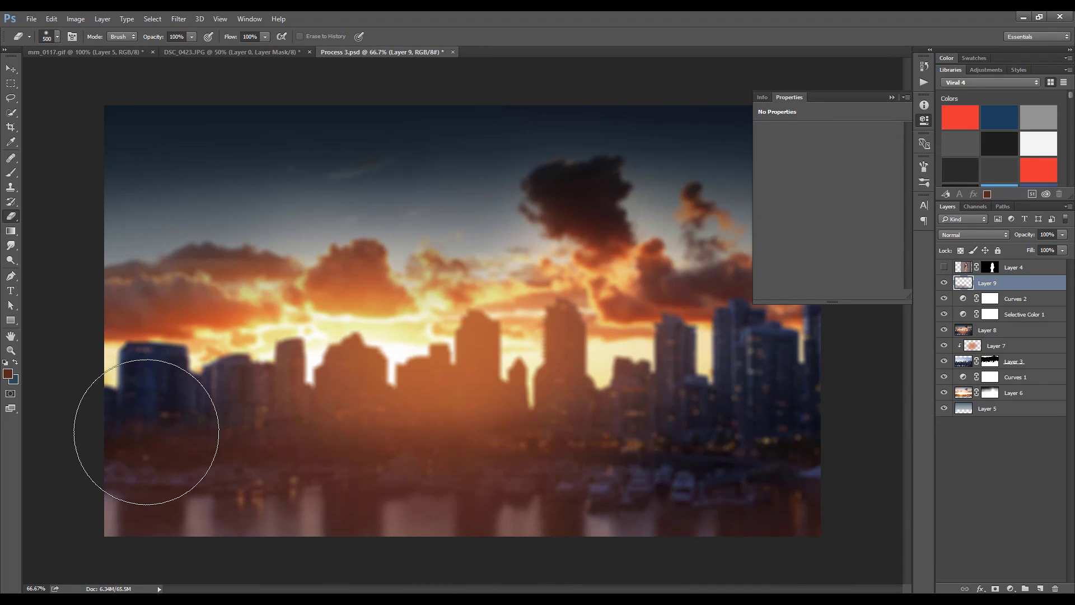
pyautogui.press('v')
pyautogui.press('b')
pyautogui.click(975, 235)
pyautogui.press('Down')
pyautogui.press('Down')
pyautogui.press('Down')
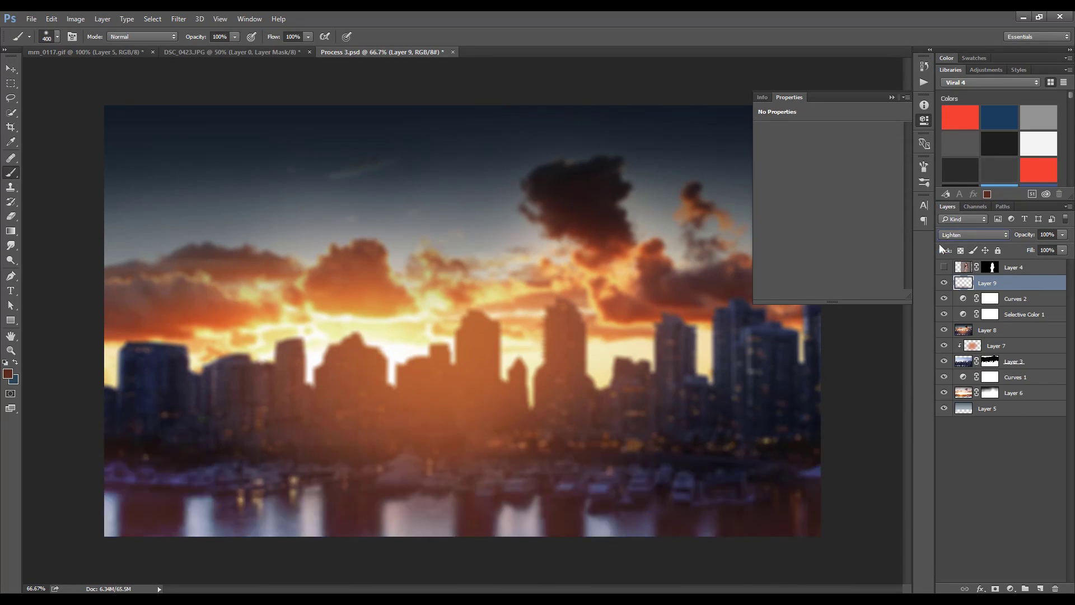
pyautogui.press('Down')
pyautogui.press('Down')
pyautogui.press('Down')
pyautogui.press('Down')
pyautogui.press('Down')
pyautogui.press('Down')
pyautogui.press('Down')
pyautogui.click(949, 234)
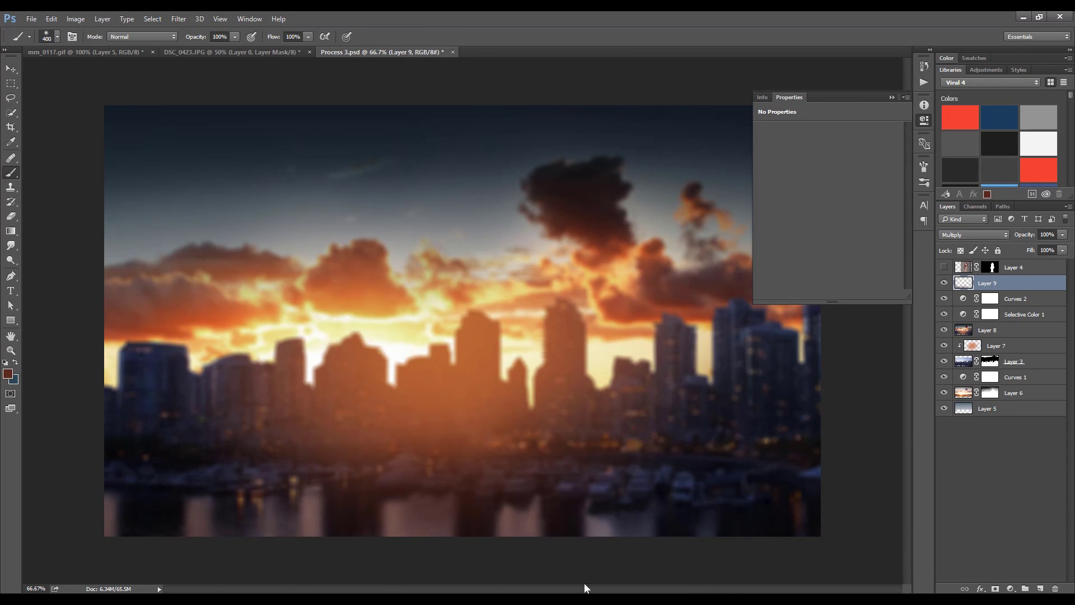
# Add an empty Layer 10 and choose a soft round brush tip
pyautogui.press('v')
pyautogui.hotkey('ctrl', 'shift', 'alt', 'n')
pyautogui.press('b')
pyautogui.press('F5')
pyautogui.click(717, 158)
# Set up a small brush with adjusted tip spacing and a pale cream paint colour
pyautogui.click(740, 189)
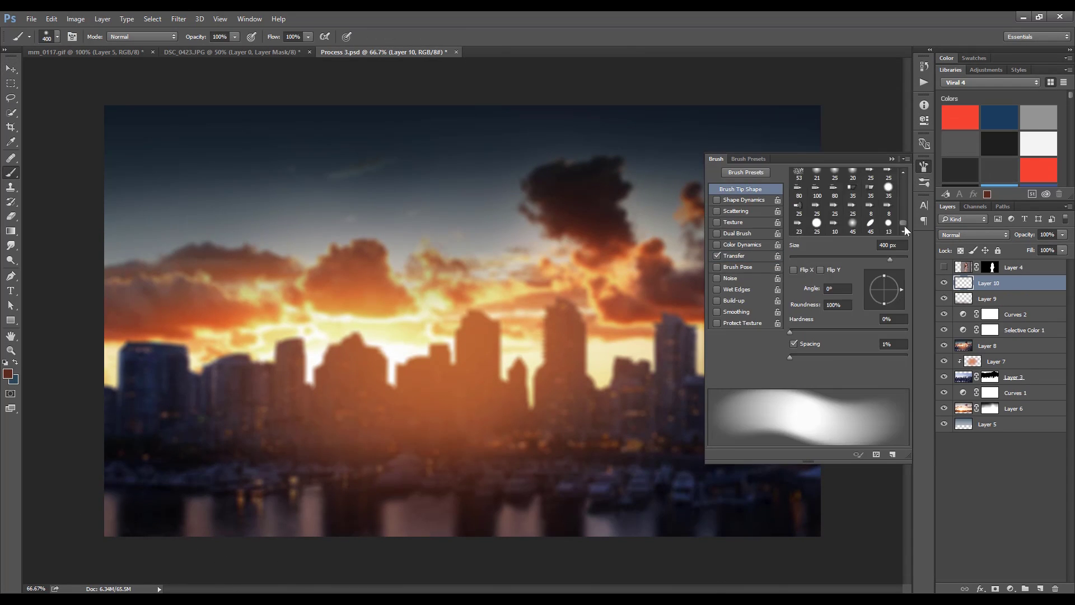
pyautogui.keyDown('alt'); pyautogui.click(413, 316); pyautogui.keyUp('alt')
pyautogui.press('F5')
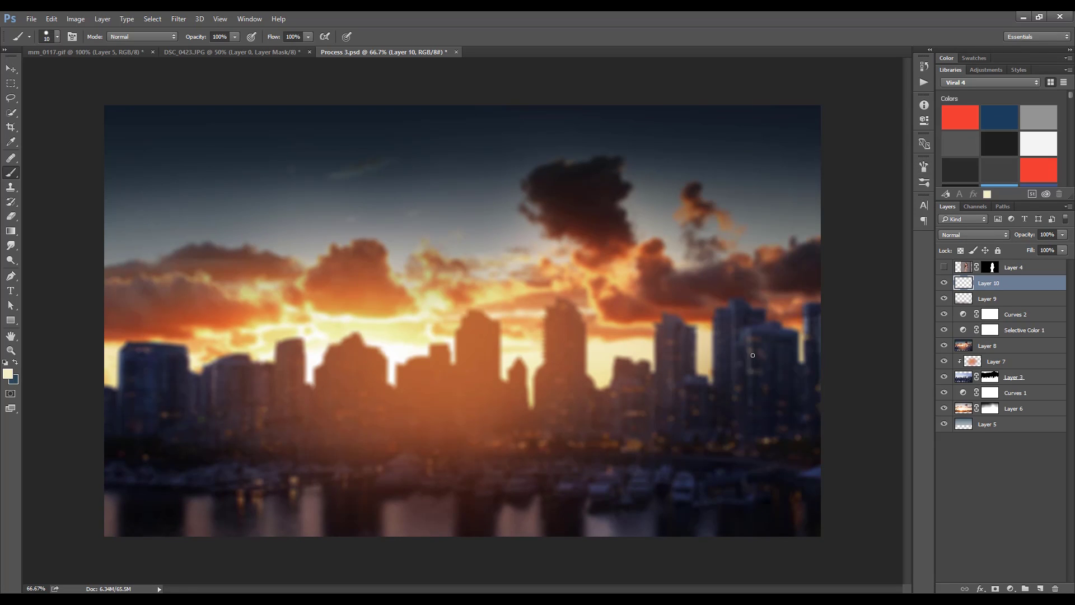
pyautogui.scroll(1, 755, 392)
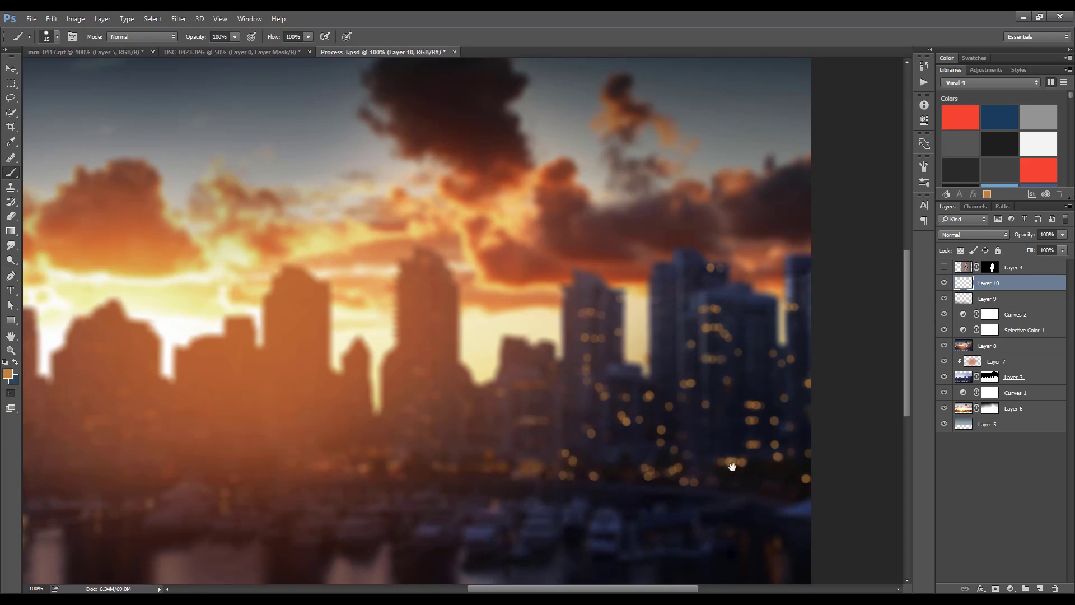
# Dab small orange bokeh light dots across the lit buildings and water on Layer 10
pyautogui.moveTo(732, 466); pyautogui.dragTo(715, 429)
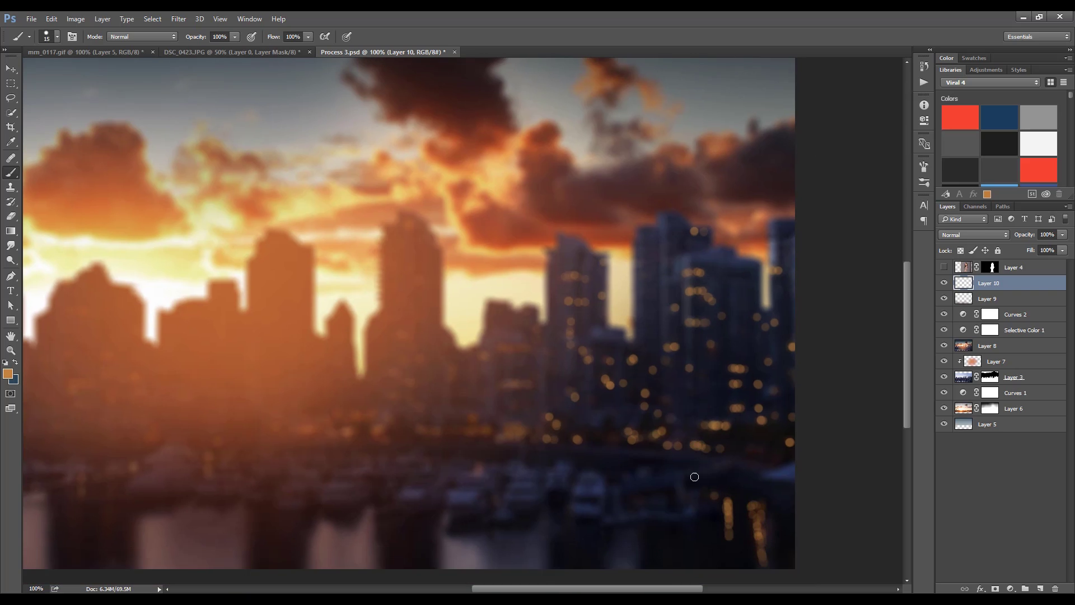
pyautogui.moveTo(511, 346); pyautogui.dragTo(629, 320)
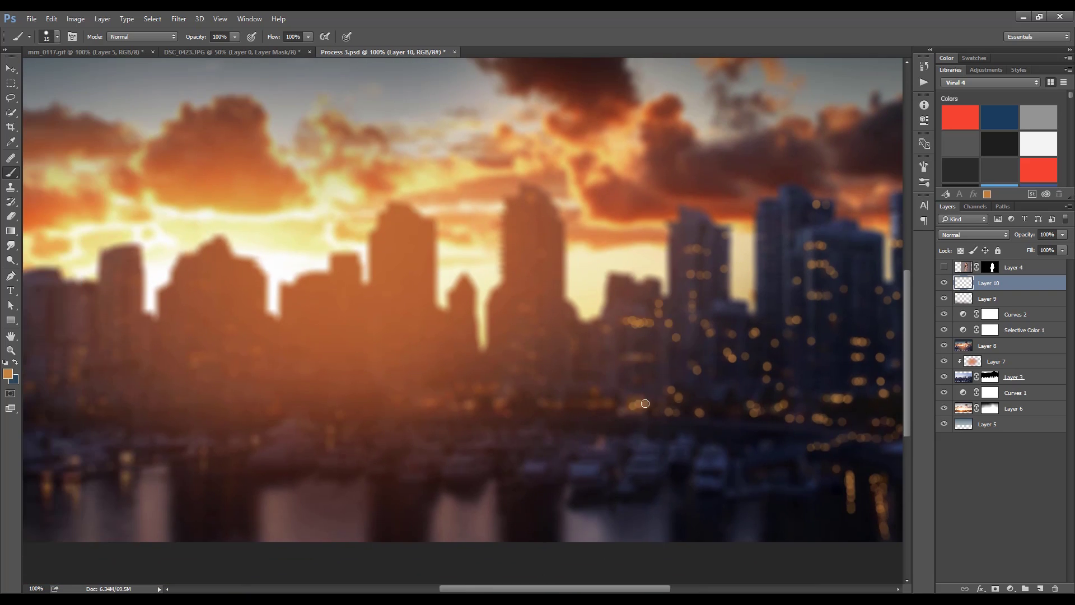
pyautogui.moveTo(346, 393); pyautogui.dragTo(578, 411)
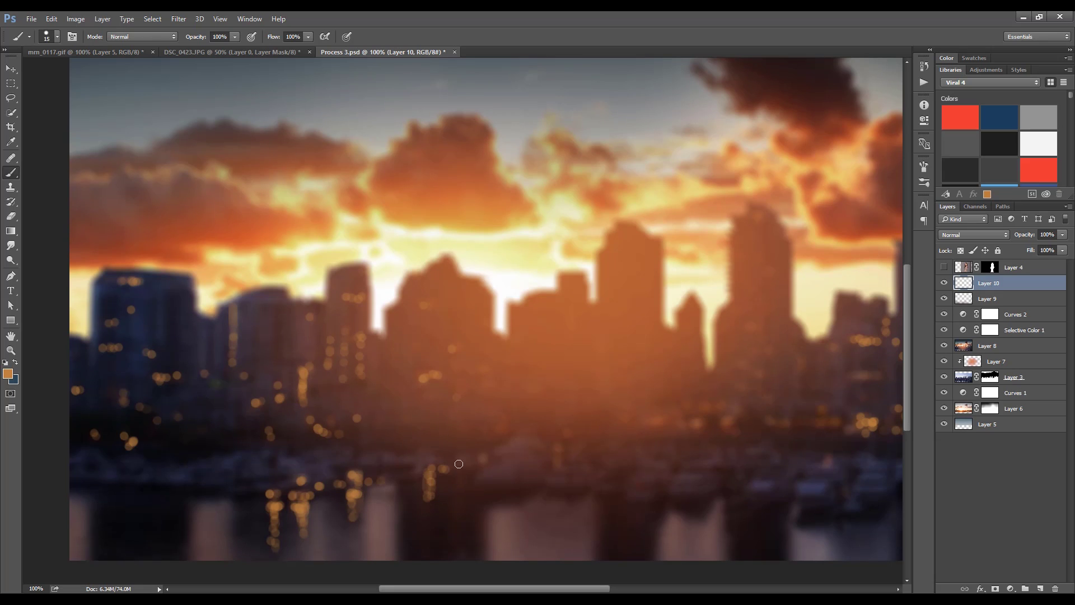
pyautogui.hscroll(3, 655, 262)
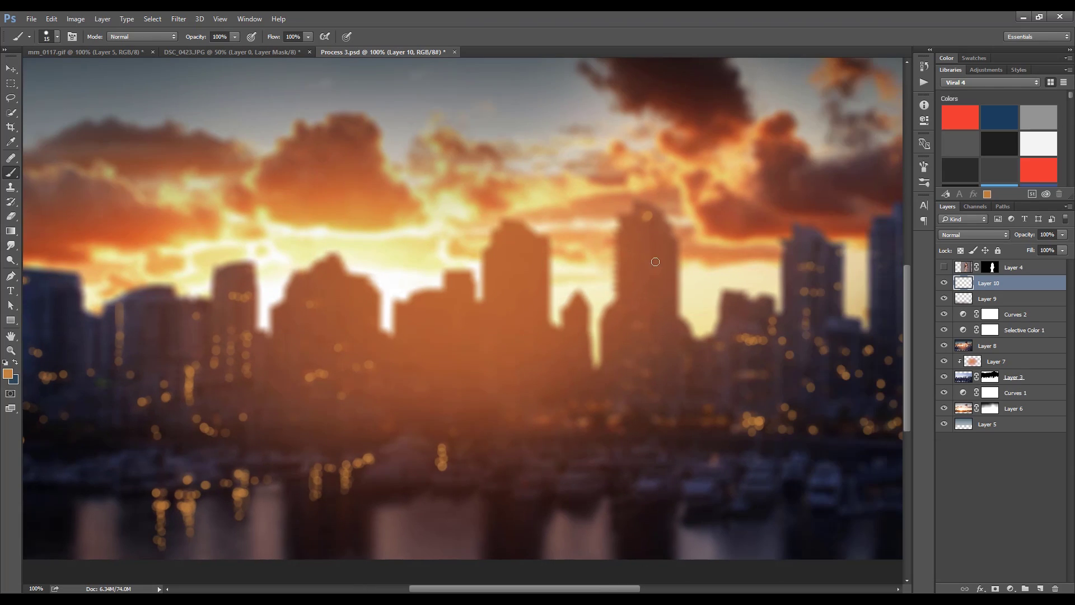
pyautogui.hscroll(2, 656, 403)
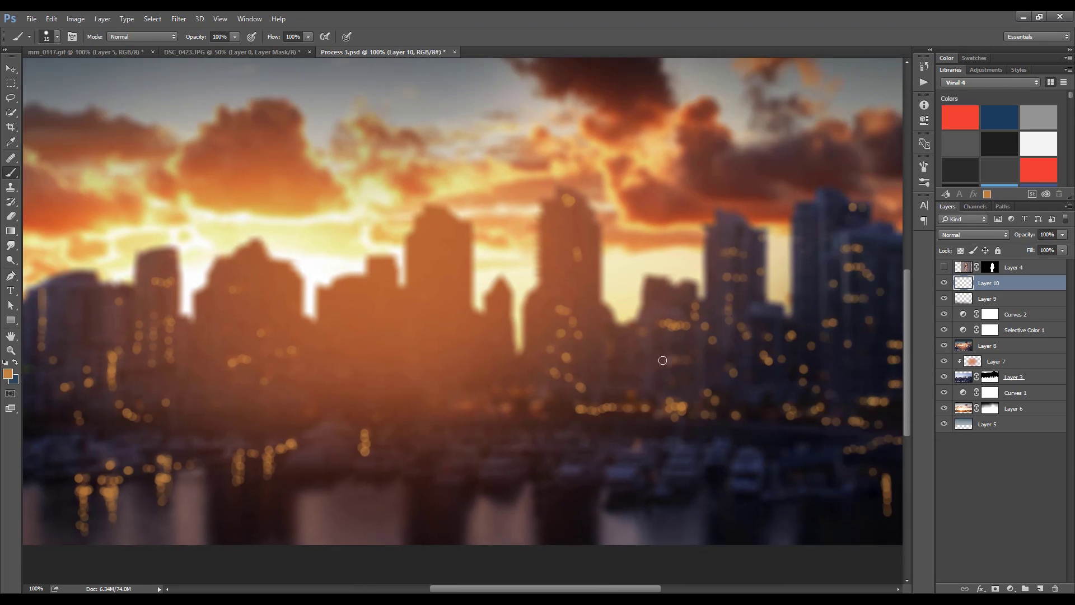
pyautogui.hscroll(3, 630, 377)
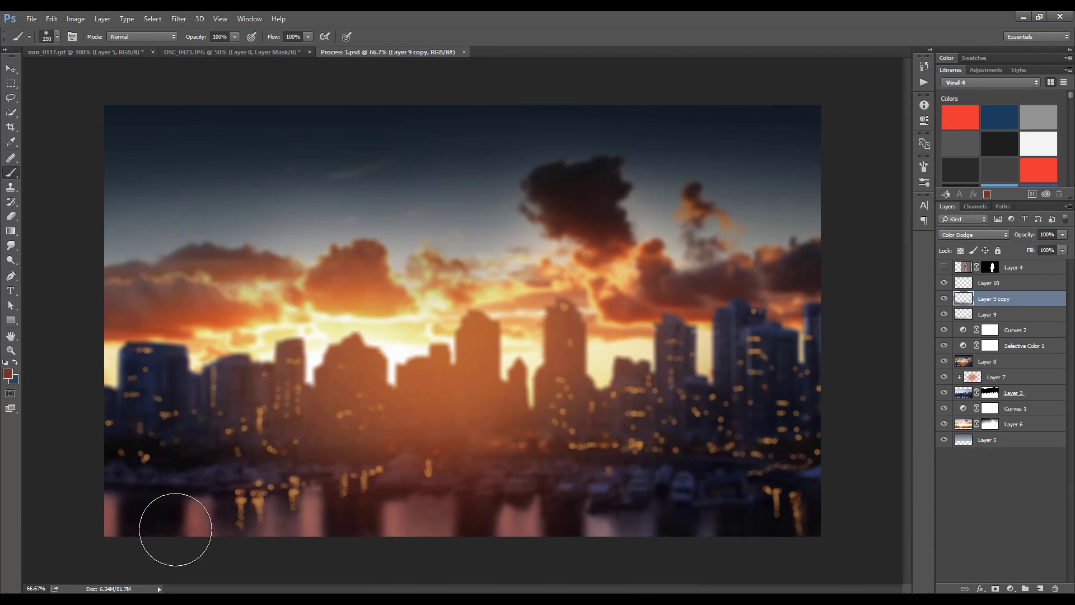
# Brush a Color Dodge glow along the harbour reflections and view the whole image
pyautogui.moveTo(175, 530); pyautogui.dragTo(830, 436)
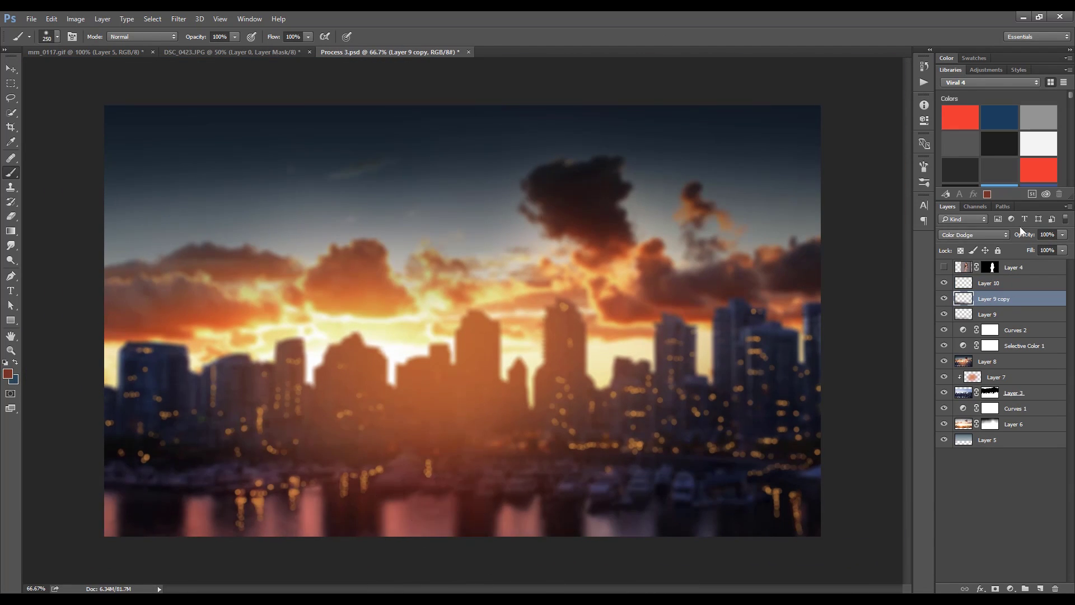
pyautogui.click(11, 68)
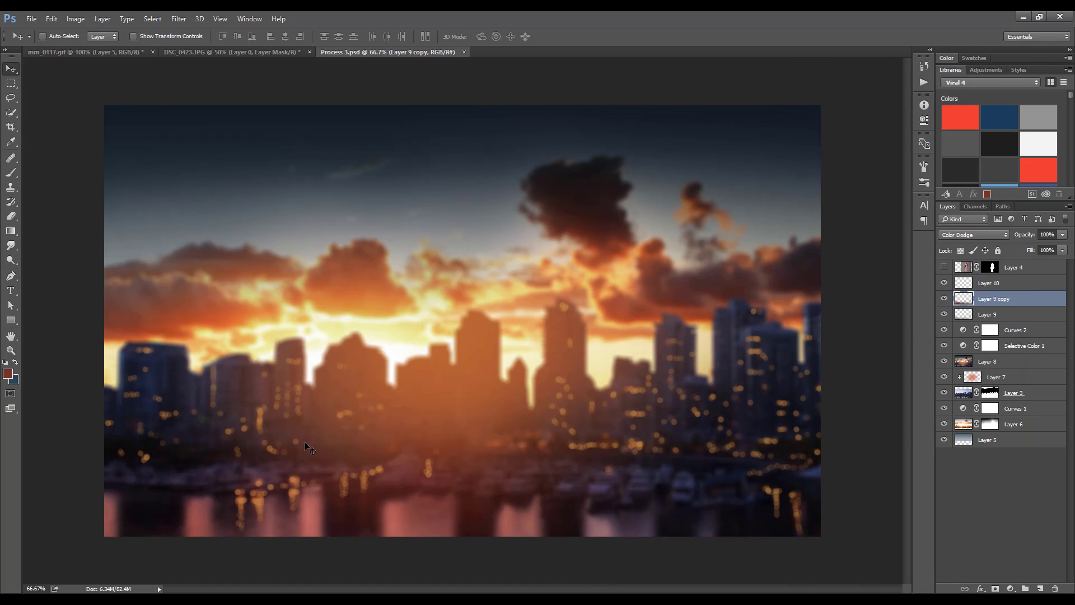
pyautogui.hotkey('ctrl', '-')
# Add a Hue/Saturation layer colorized to Hue 34, Saturation 98, Lightness -16
pyautogui.click(1010, 588)
pyautogui.click(985, 446)
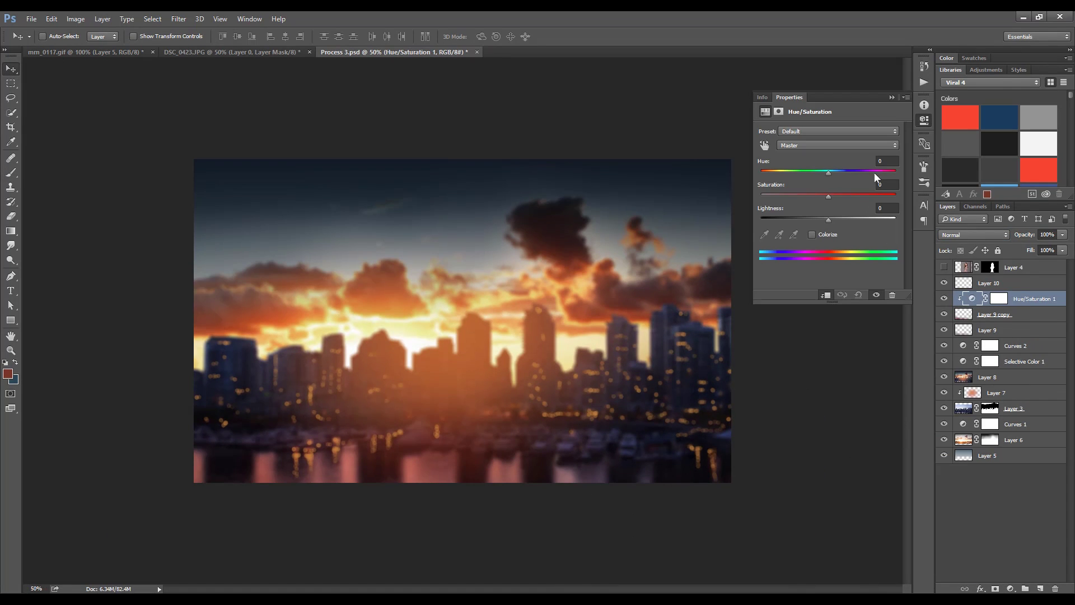
pyautogui.moveTo(829, 220); pyautogui.dragTo(779, 219)
pyautogui.moveTo(829, 171)
pyautogui.mouseDown()
pyautogui.moveTo(894, 196)
pyautogui.moveTo(774, 171)
pyautogui.mouseUp()
pyautogui.click(812, 235)
pyautogui.moveTo(802, 220); pyautogui.dragTo(818, 221)
# Alt-drag a copy of the tint above Layer 9, clip it, and select Layer 10
pyautogui.moveTo(962, 295); pyautogui.dragTo(962, 336)
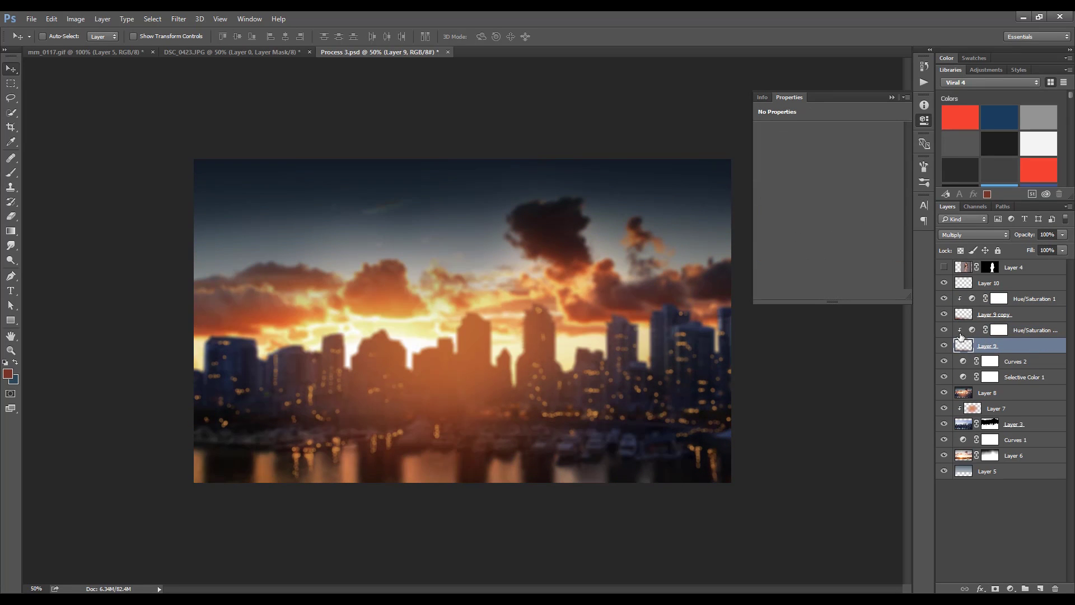
pyautogui.click(989, 283)
pyautogui.click(1010, 589)
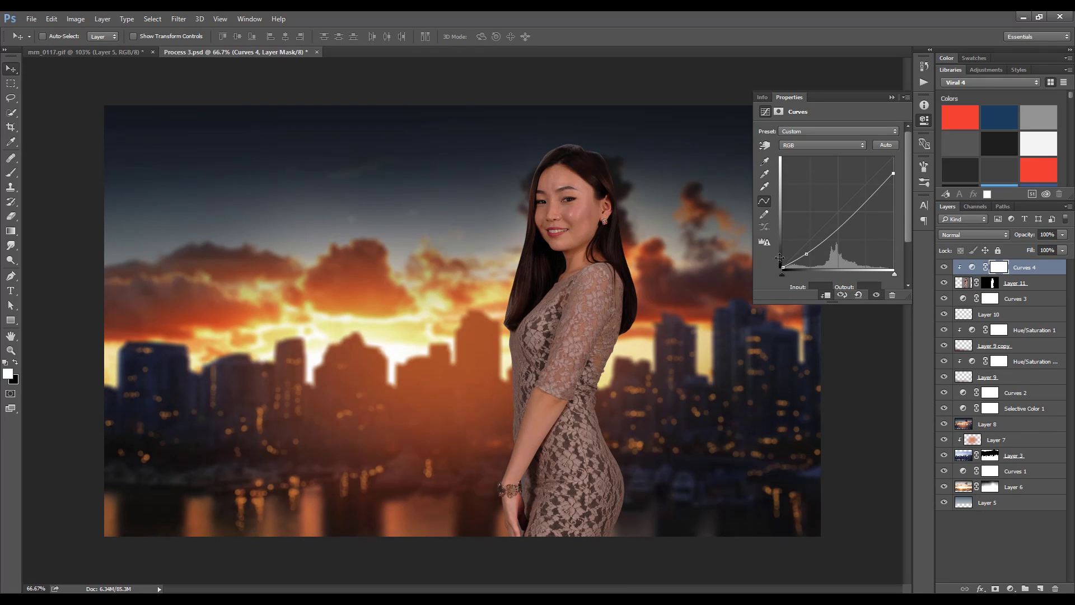
# Add a clipped Levels layer with lowered output white and an inverted mask
pyautogui.click(1011, 589)
pyautogui.click(964, 398)
pyautogui.moveTo(775, 211); pyautogui.dragTo(777, 210)
pyautogui.hotkey('ctrl', 'alt', 'g')
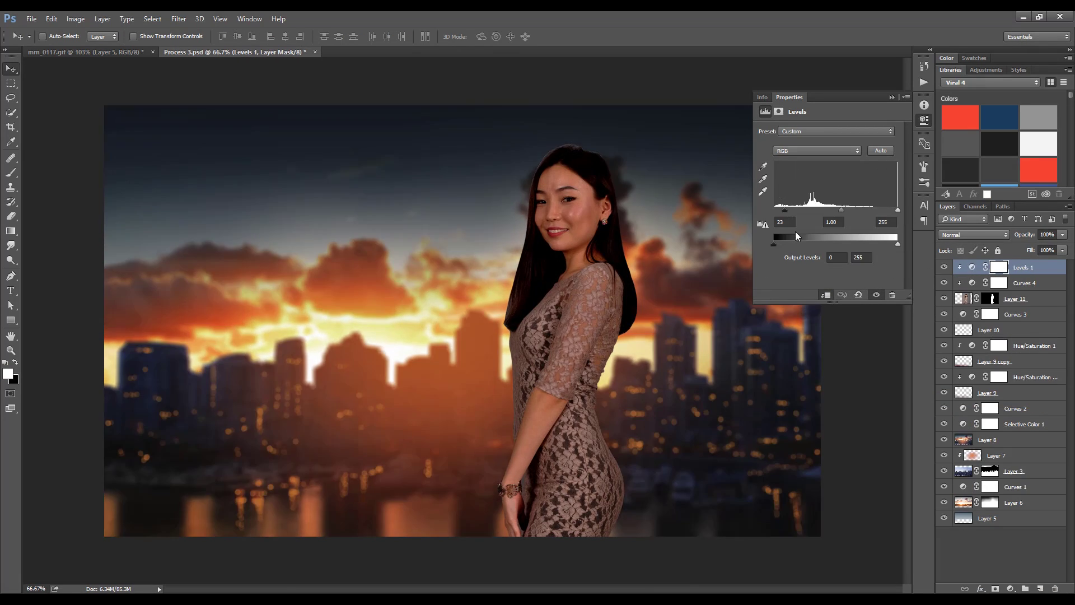
pyautogui.moveTo(899, 244); pyautogui.dragTo(854, 258)
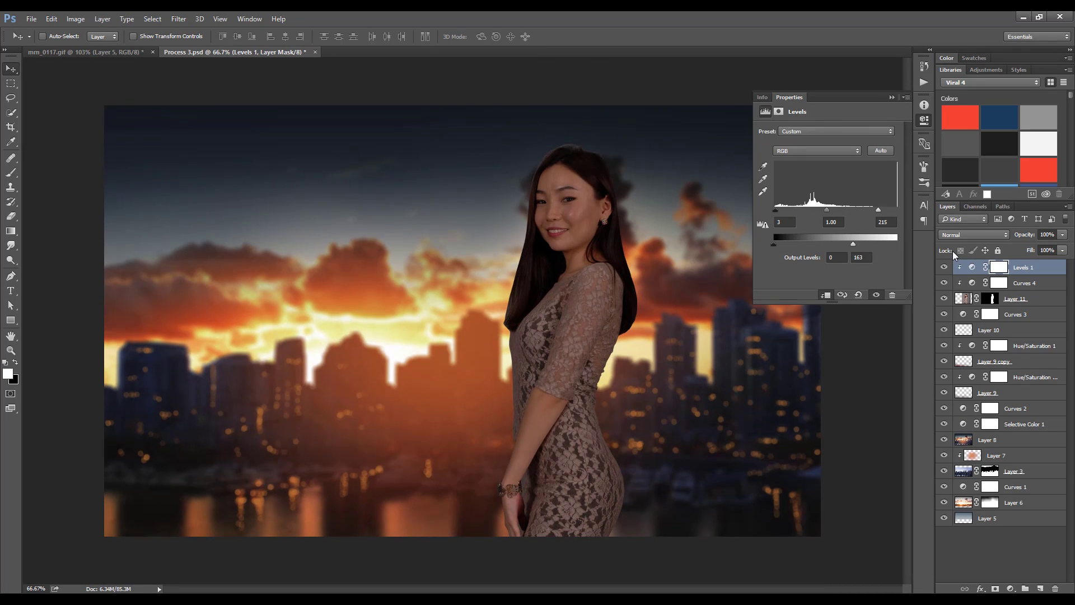
pyautogui.hotkey('ctrl', 'i')
# Choose a 40 px soft round brush and set the Levels layer opacity to 55%
pyautogui.scroll(1, 728, 336)
pyautogui.press('b')
pyautogui.rightClick(482, 333)
pyautogui.press('F5')
pyautogui.press(',')
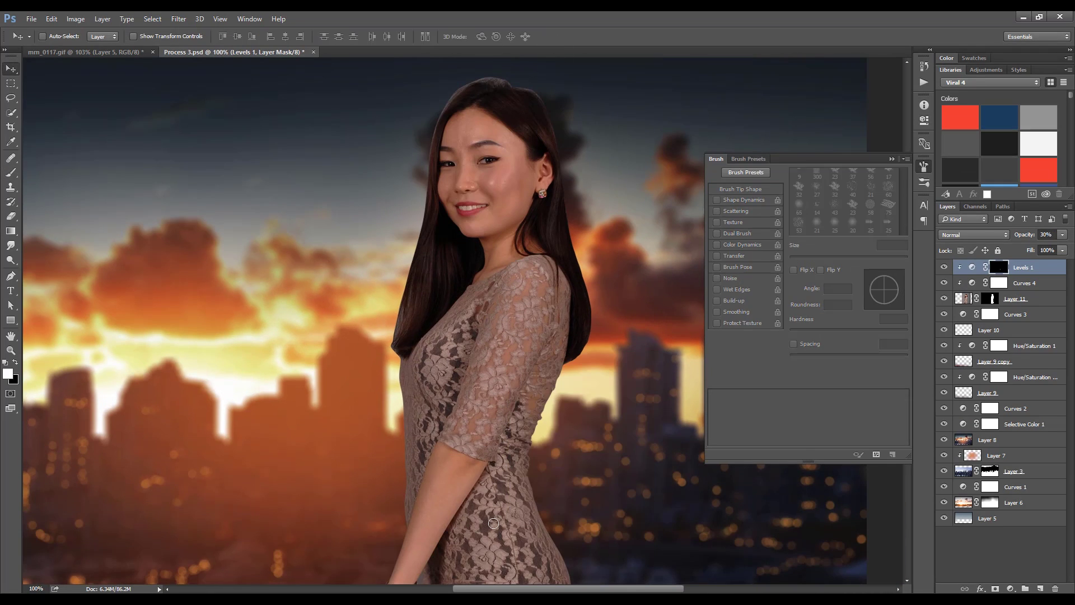
pyautogui.press('3')
pyautogui.moveTo(426, 511); pyautogui.dragTo(419, 452)
pyautogui.moveTo(1025, 235); pyautogui.dragTo(1034, 235)
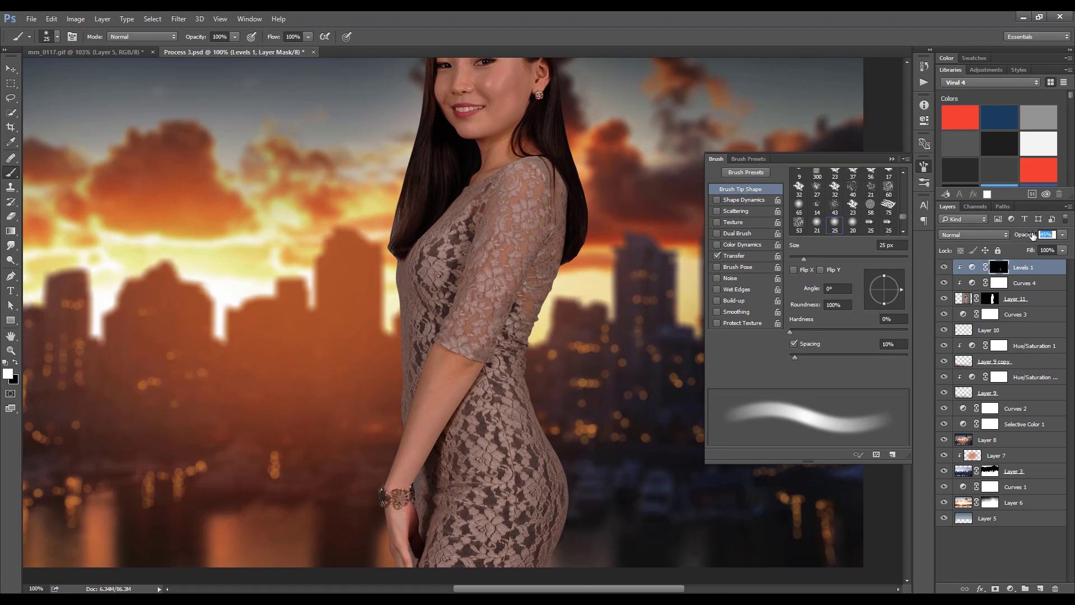
pyautogui.press('.')
pyautogui.press(']')
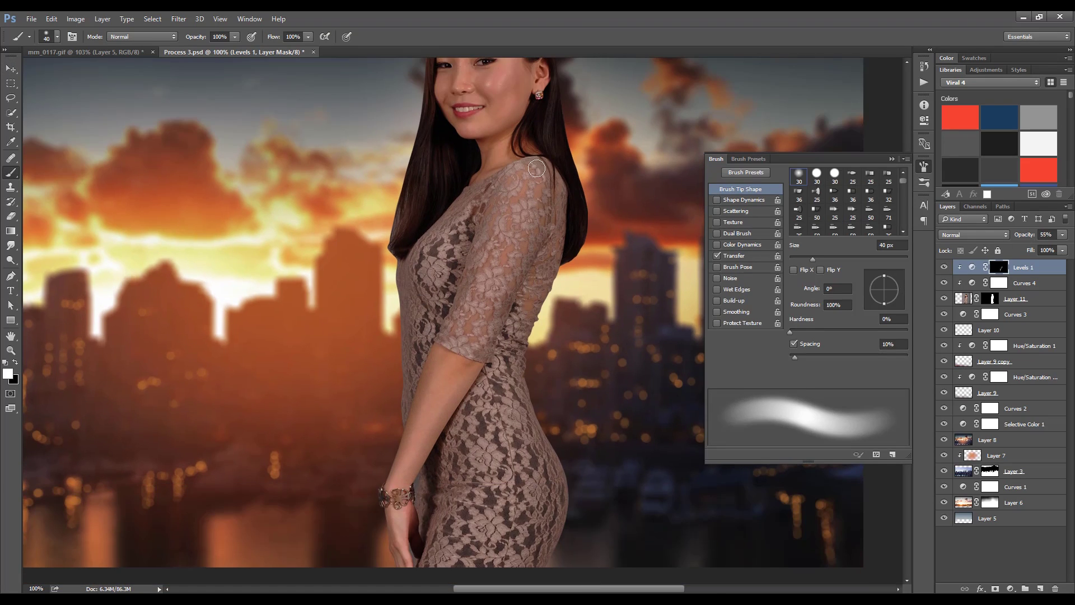
# Paint the darkening into the Levels mask along her hip and edges, then open New Layer
pyautogui.moveTo(545, 442); pyautogui.dragTo(562, 461)
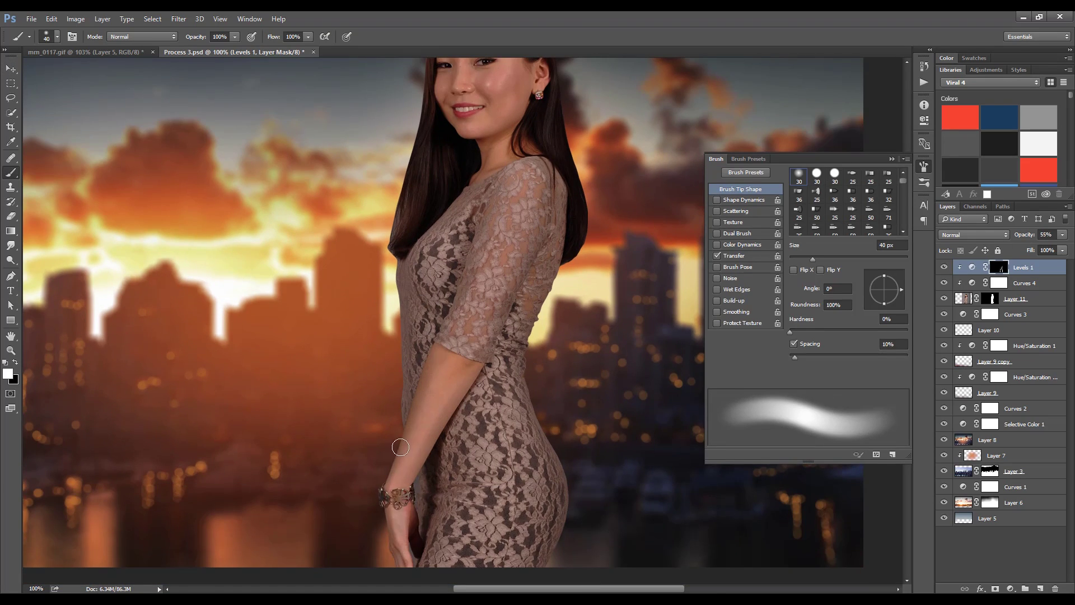
pyautogui.scroll(3, 510, 284)
pyautogui.scroll(2, 458, 214)
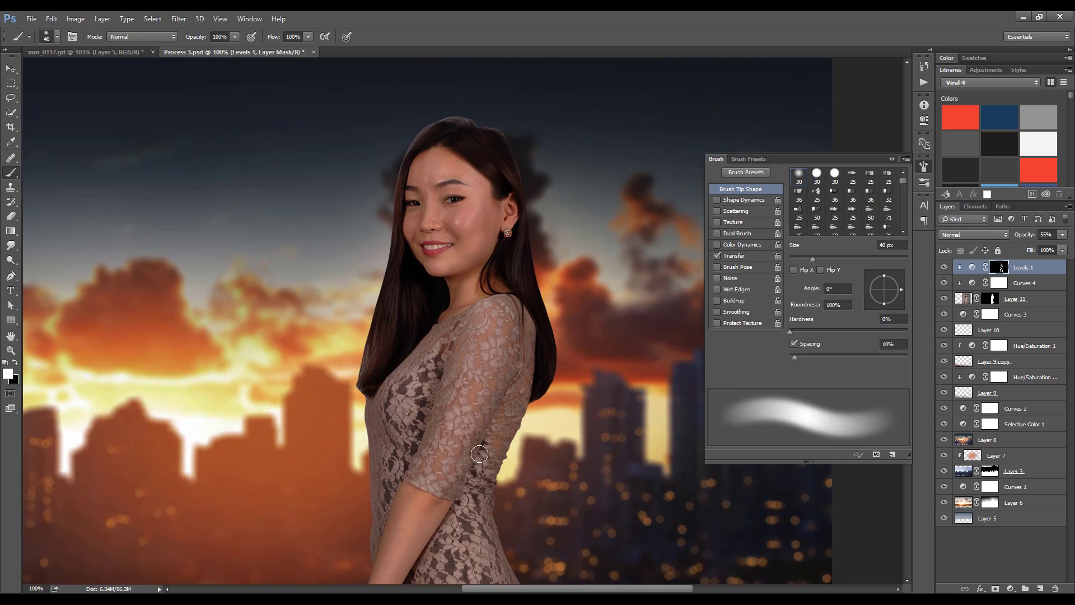
pyautogui.hotkey('ctrl', '-')
pyautogui.press(']')
pyautogui.press(']')
pyautogui.press(']')
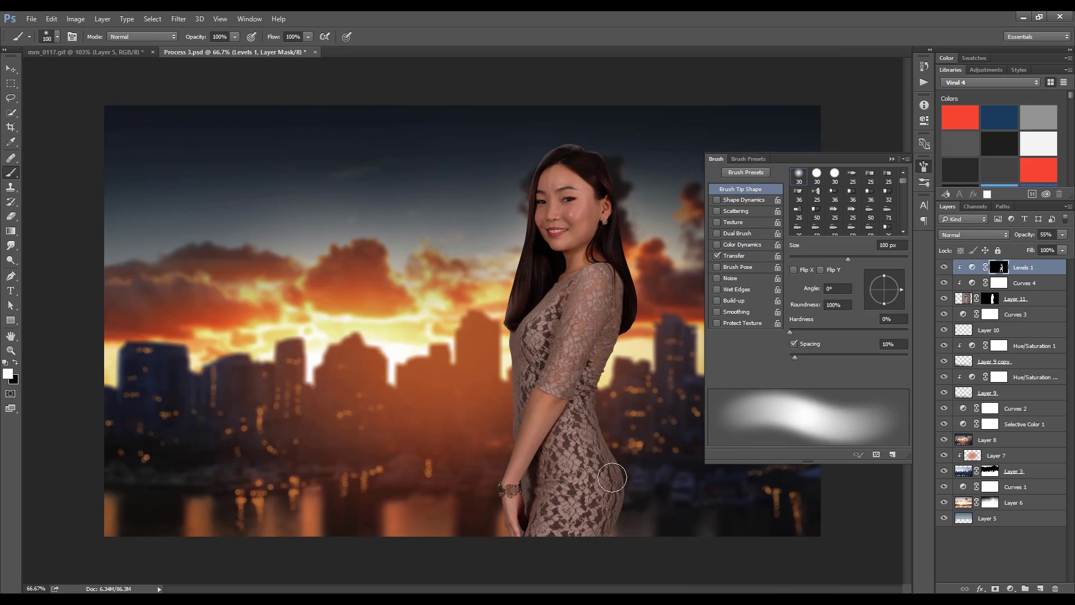
pyautogui.press('[')
pyautogui.press('[')
pyautogui.press('[')
pyautogui.hotkey('ctrl', '+')
pyautogui.hotkey('ctrl', '+')
pyautogui.hotkey('ctrl', '+')
pyautogui.press('[')
pyautogui.press('[')
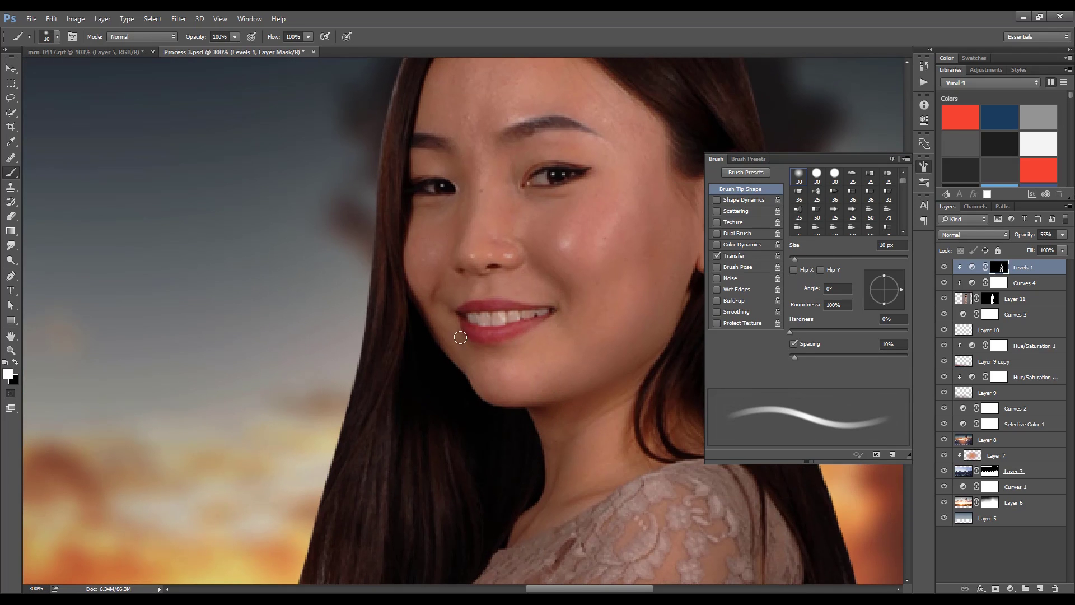
pyautogui.hotkey('ctrl', 'shift', 'n')
pyautogui.click(490, 244)
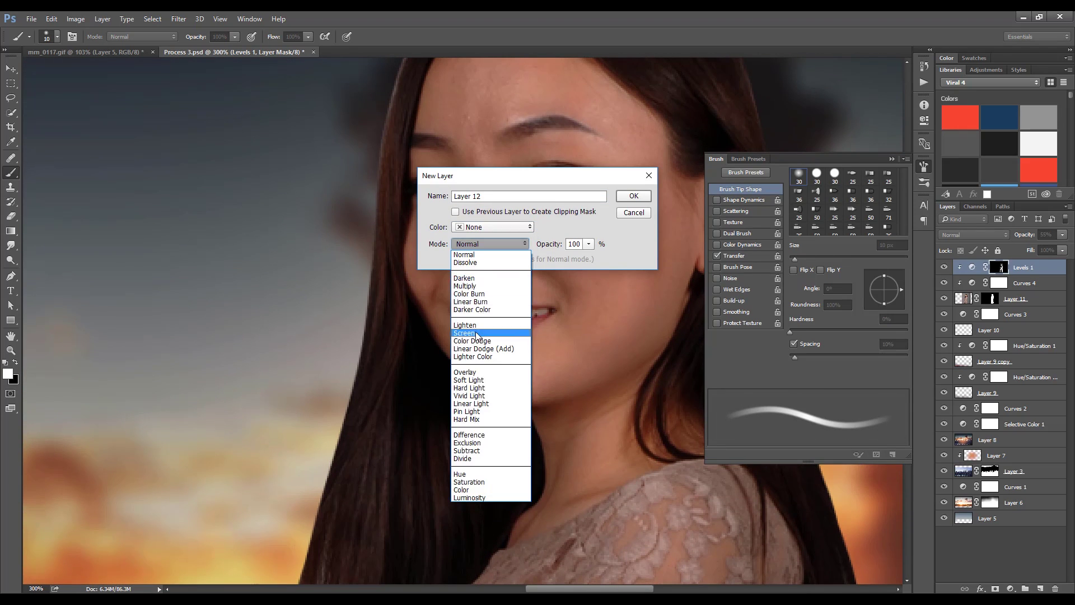
# Create a Soft Light layer filled with neutral 50% gray
pyautogui.click(485, 253)
pyautogui.click(471, 329)
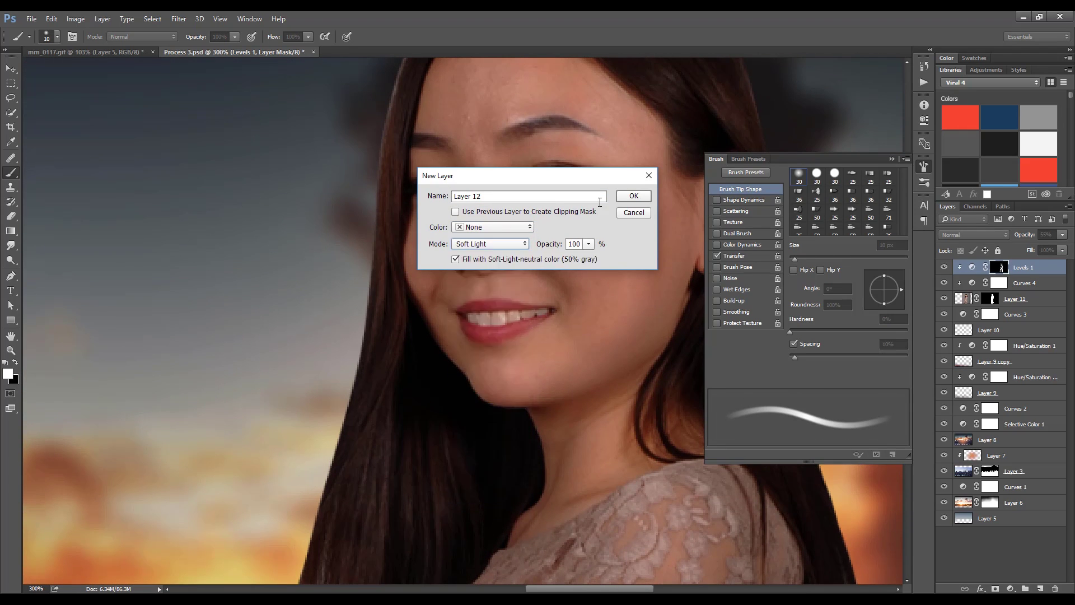
pyautogui.click(455, 259)
pyautogui.press('Return')
# Dodge and burn the face with a 7 px brush, darkening the hair edge by the forehead, then open New Layer
pyautogui.click(10, 260)
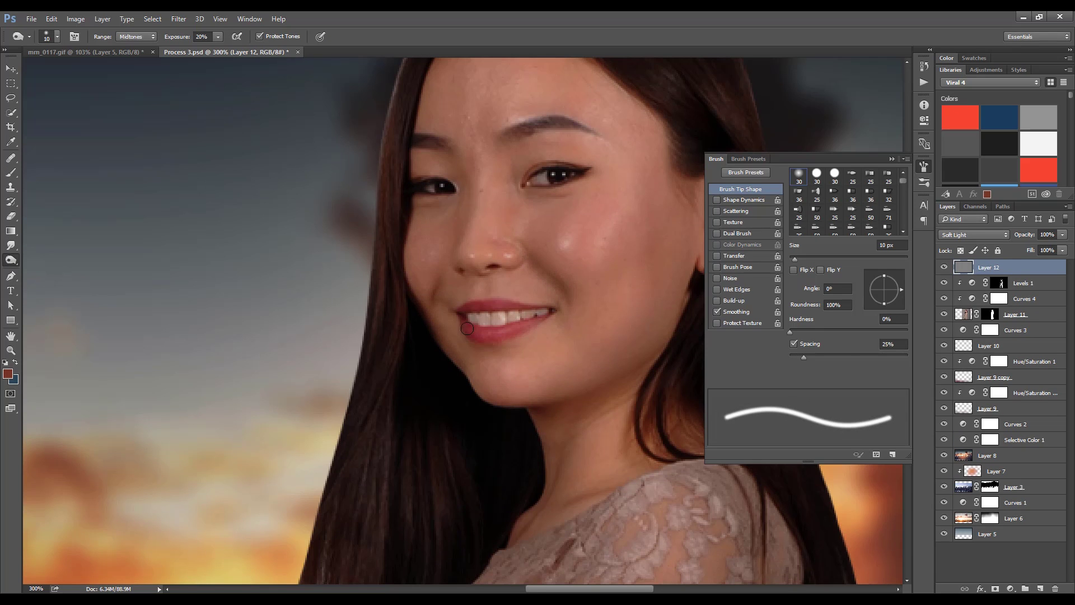
pyautogui.press('[')
pyautogui.press('[')
pyautogui.press('[')
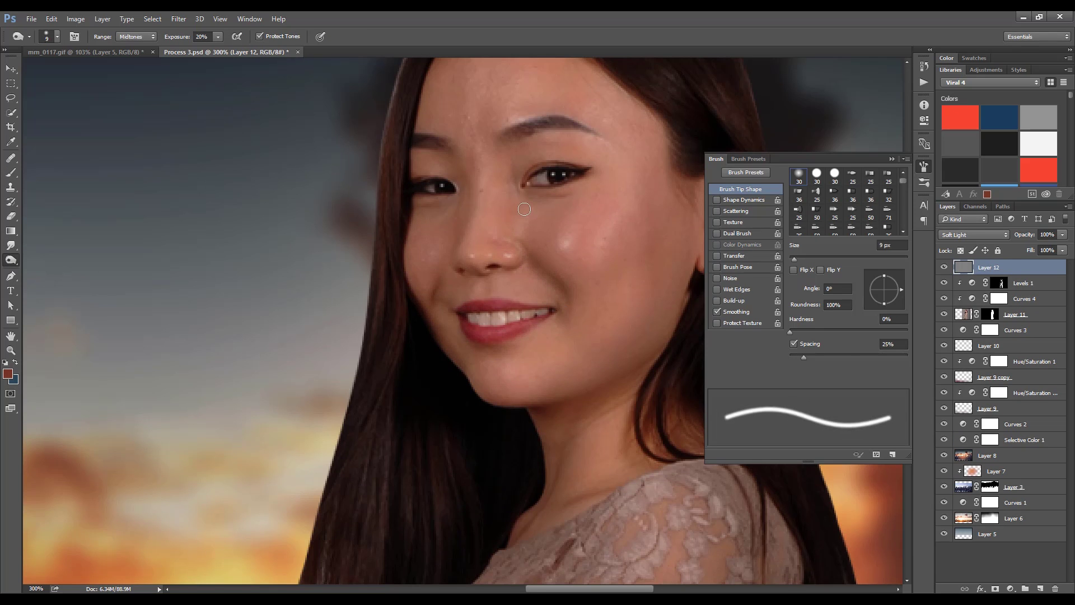
pyautogui.scroll(2, 455, 271)
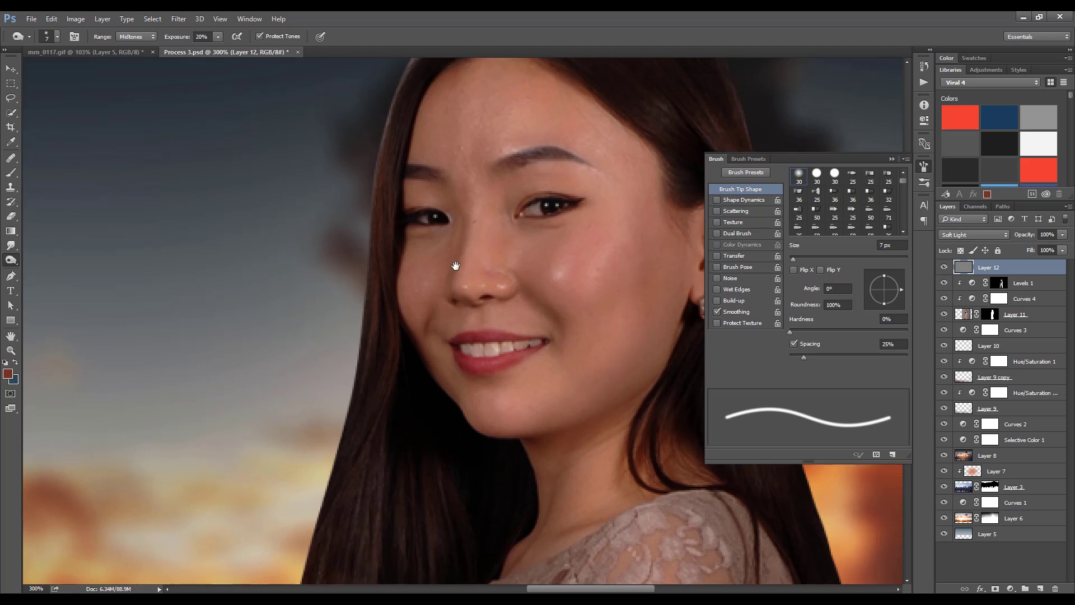
pyautogui.scroll(2, 456, 256)
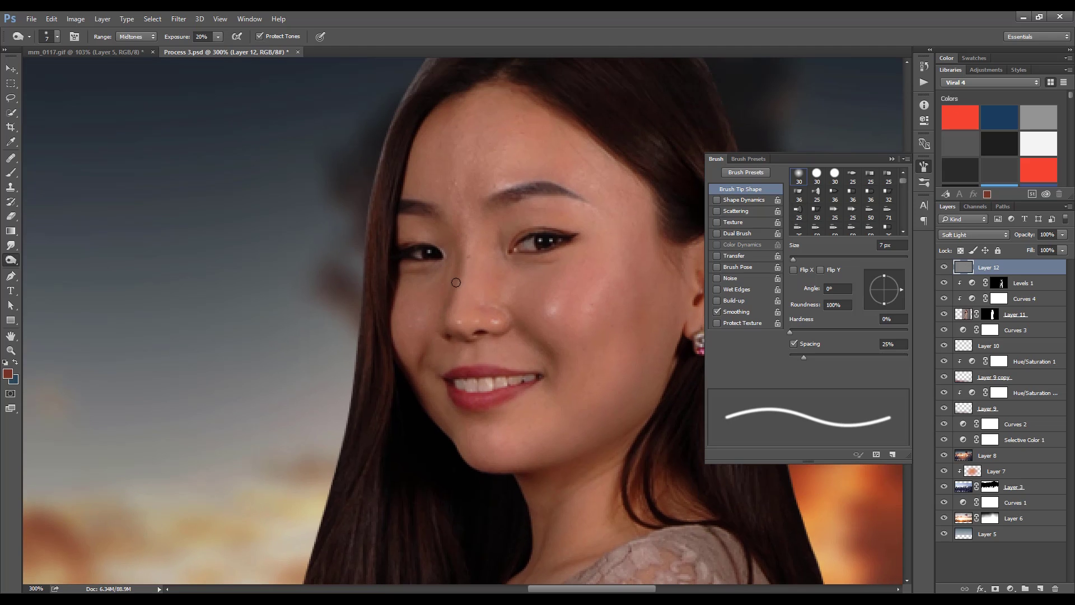
pyautogui.scroll(1, 498, 287)
pyautogui.hscroll(1, 498, 287)
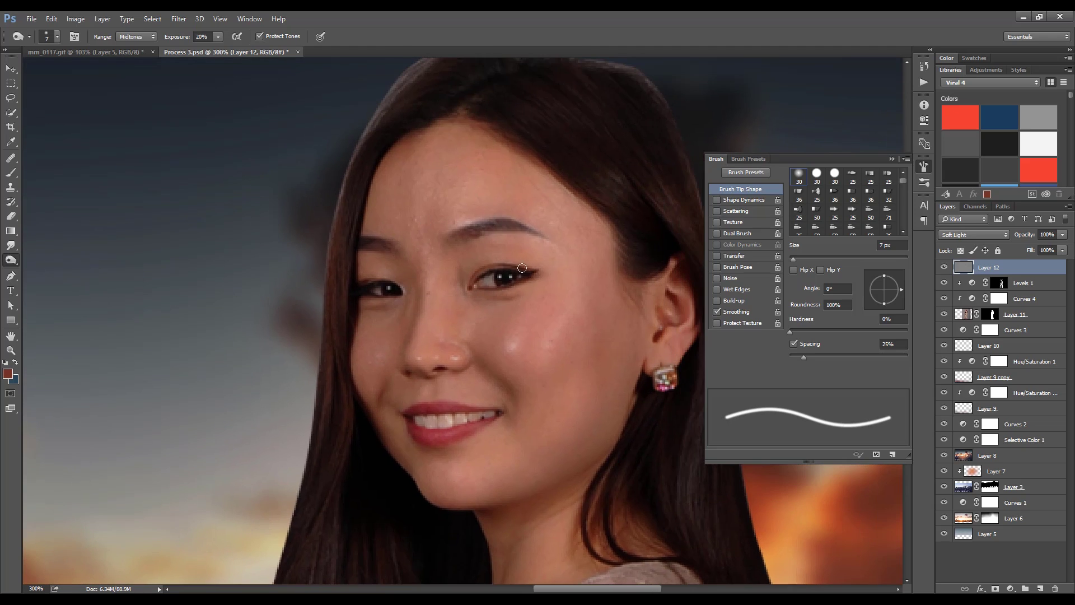
pyautogui.moveTo(364, 225); pyautogui.dragTo(411, 145)
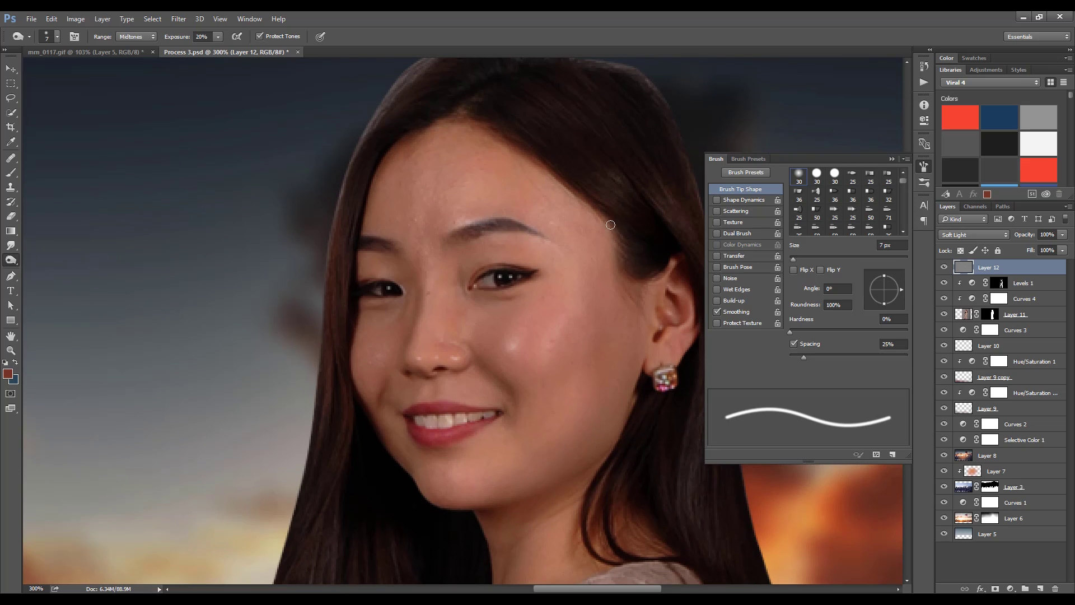
pyautogui.hscroll(2, 545, 295)
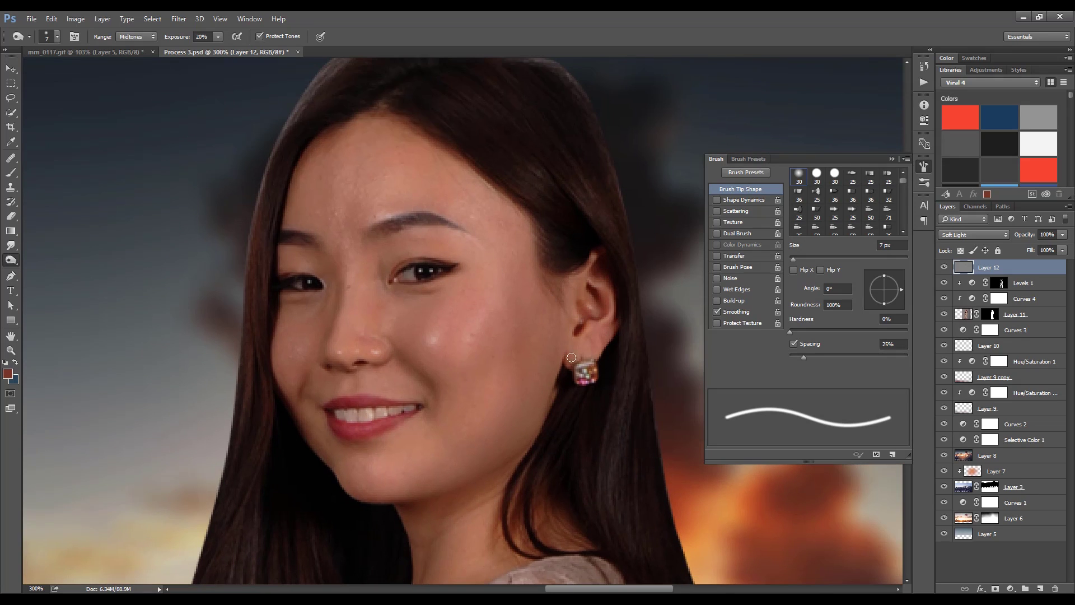
pyautogui.scroll(-2, 573, 361)
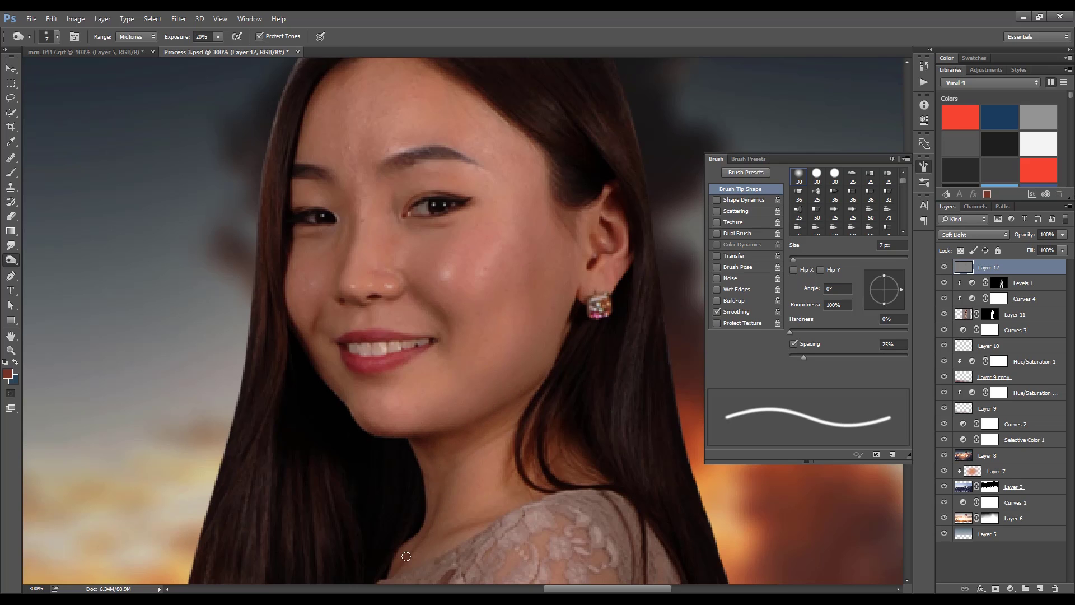
pyautogui.scroll(-1, 407, 556)
pyautogui.scroll(-3, 442, 500)
pyautogui.hscroll(2, 345, 528)
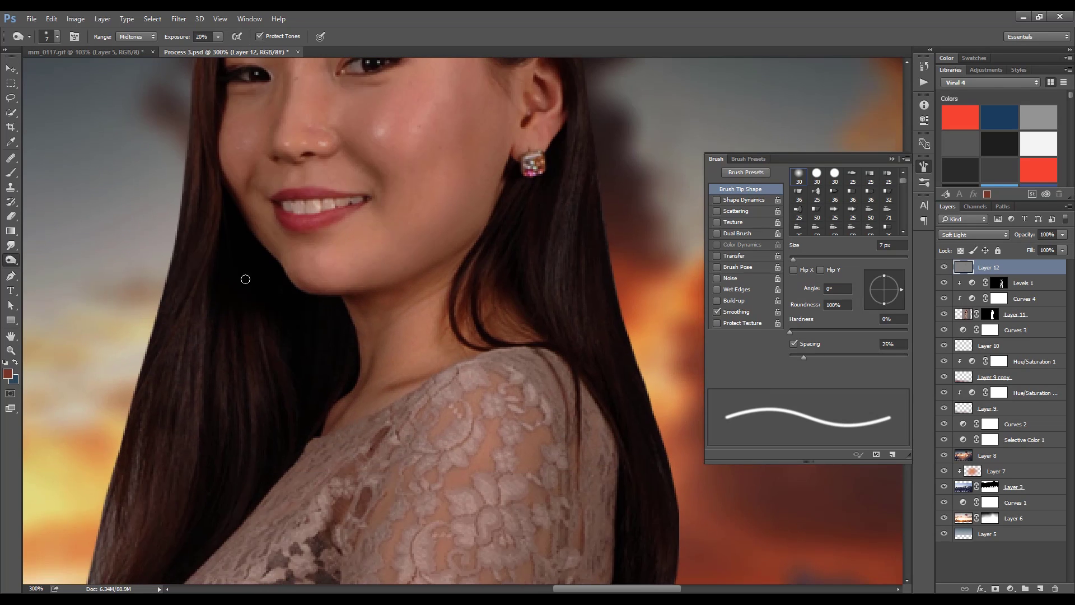
pyautogui.scroll(5, 246, 279)
pyautogui.hscroll(-1, 280, 257)
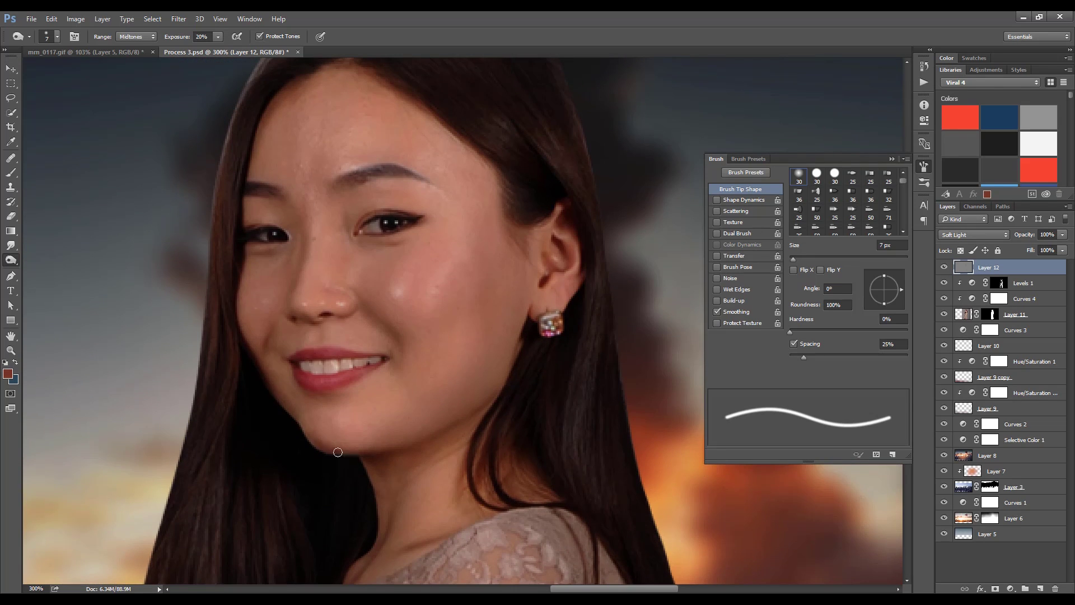
pyautogui.hotkey('ctrl', 'shift', 'n')
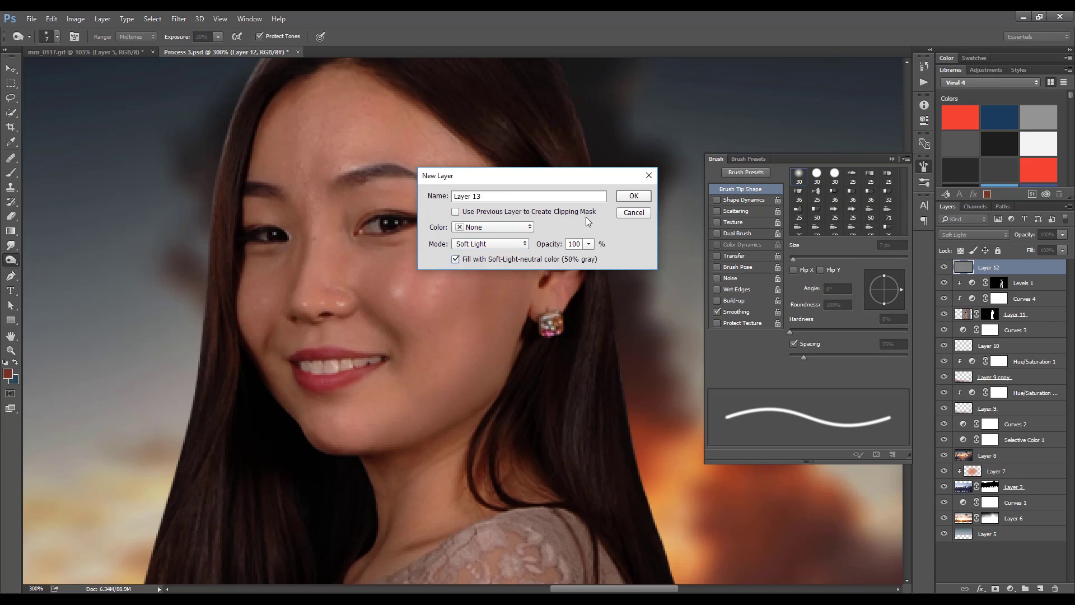
# Create Layer 13 with Soft Light blending
pyautogui.press('Return')
pyautogui.click(974, 234)
pyautogui.click(951, 352)
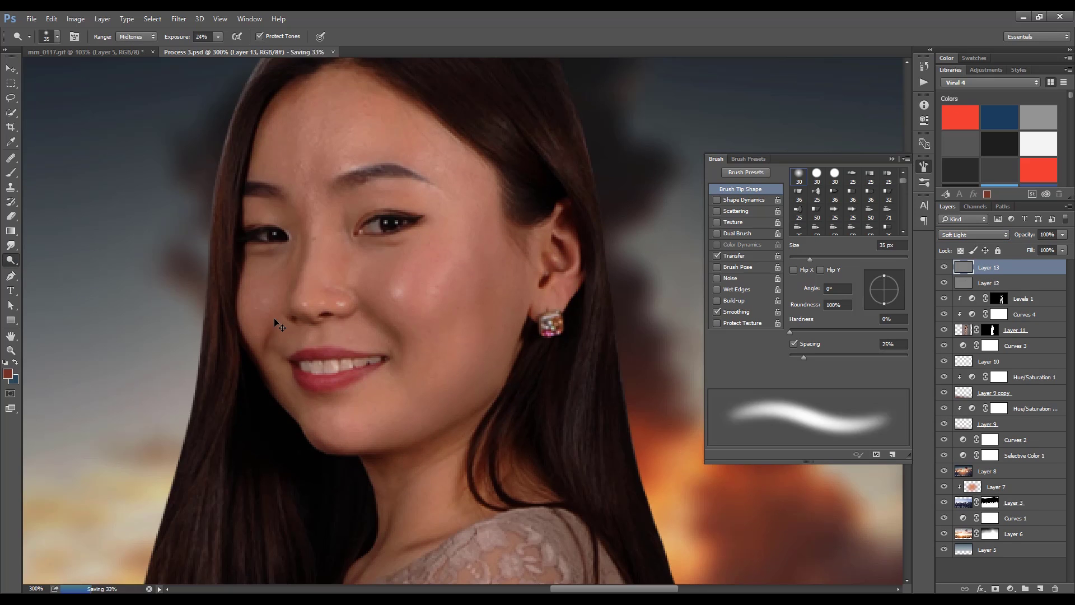
# Dodge highlights on the face with a 9–25 px brush, then view the whole woman
pyautogui.press('[')
pyautogui.press('[')
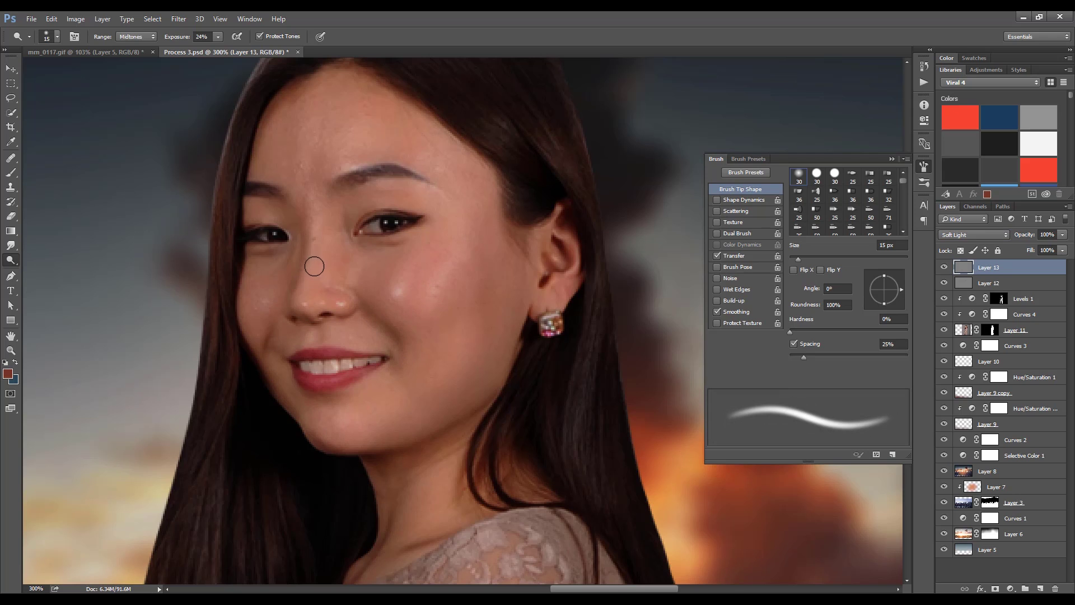
pyautogui.press('[')
pyautogui.press('[')
pyautogui.press('[')
pyautogui.press('[')
pyautogui.press('[')
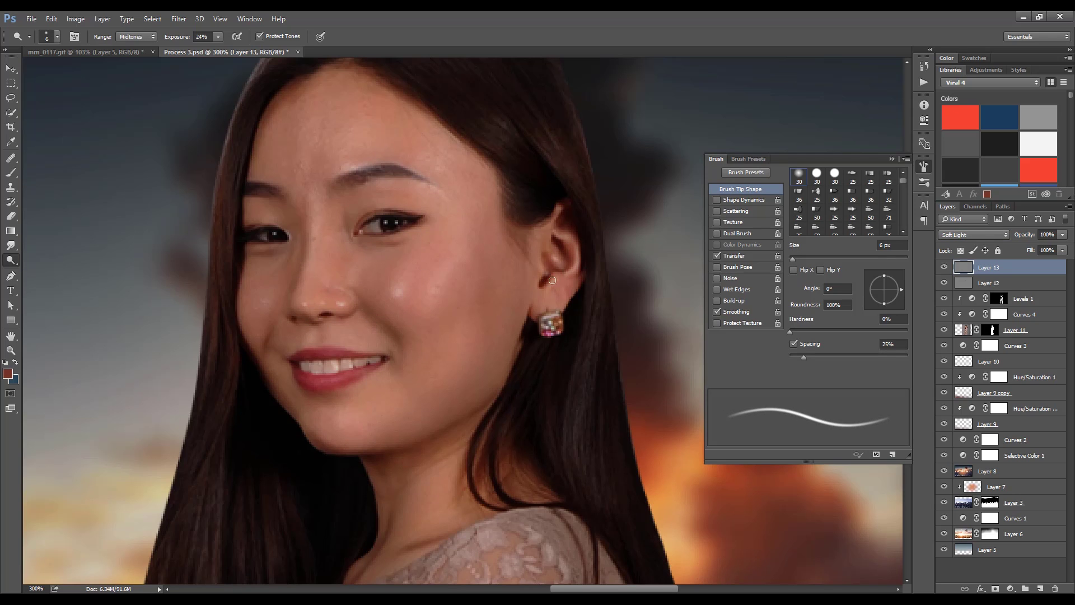
pyautogui.moveTo(553, 317); pyautogui.dragTo(601, 244)
pyautogui.press(']')
pyautogui.press(']')
pyautogui.press(']')
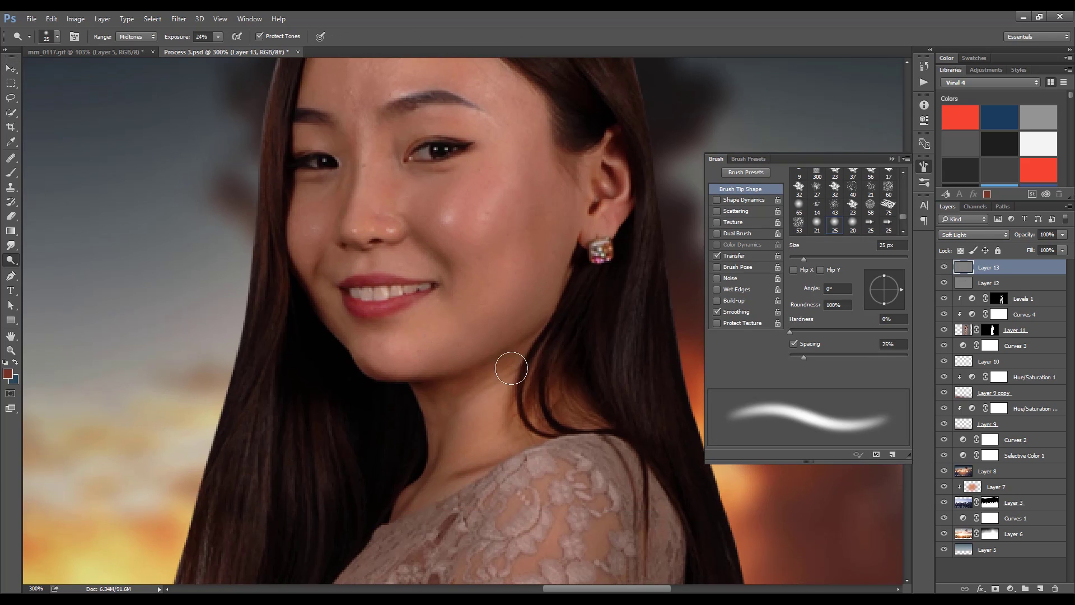
pyautogui.scroll(3, 359, 193)
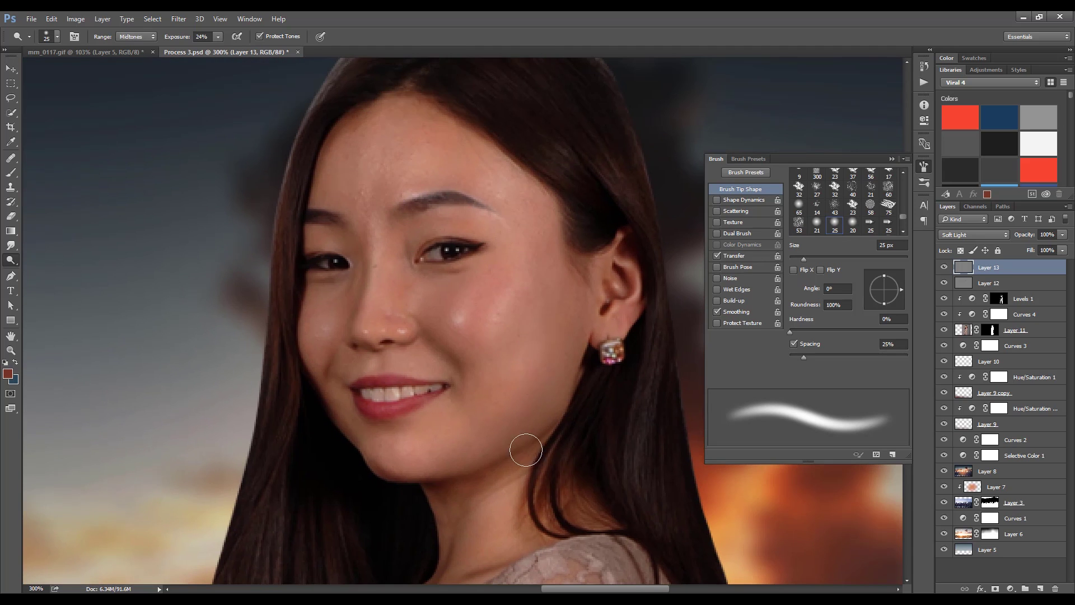
pyautogui.hotkey('ctrl', '-')
pyautogui.hotkey('ctrl', '-')
pyautogui.scroll(-5, 515, 237)
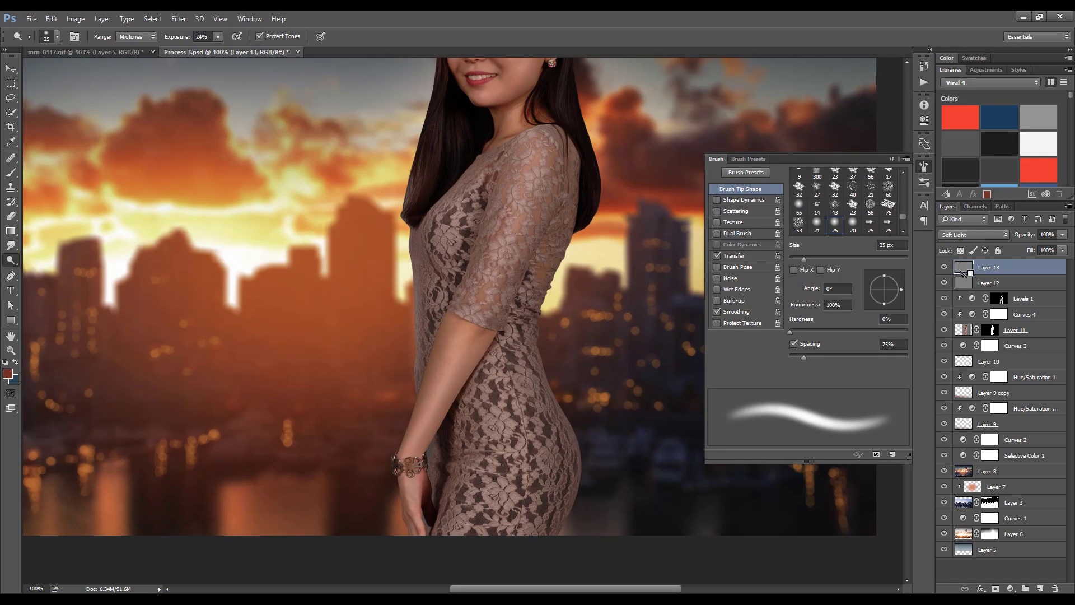
# Clip both gray layers to the layers below and resize the brush to 35 px around her head
pyautogui.hotkey('ctrl', 'alt', 'g')
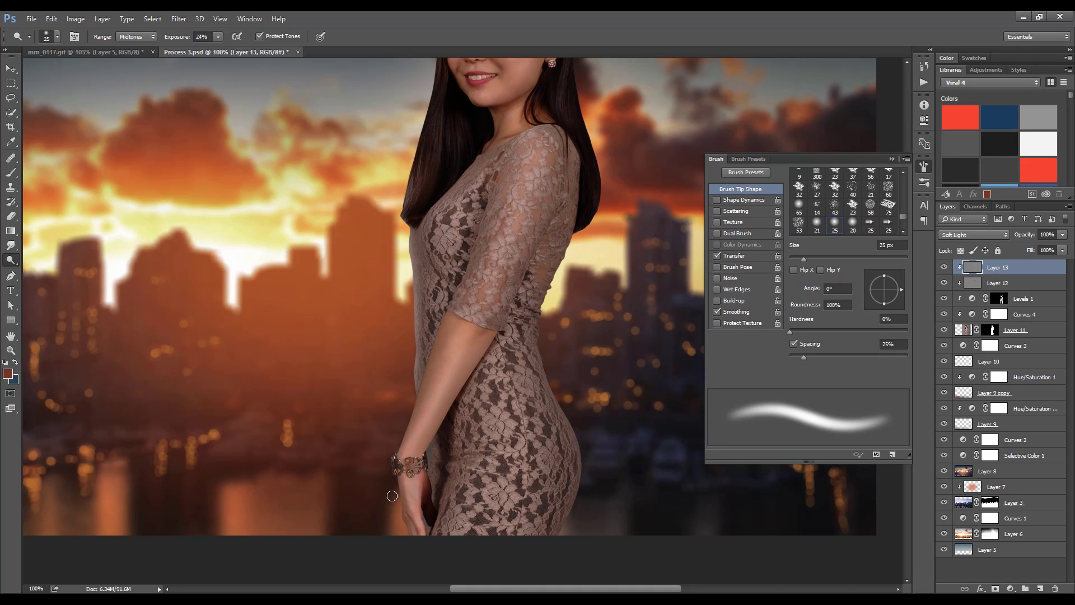
pyautogui.press('[')
pyautogui.press('[')
pyautogui.press('[')
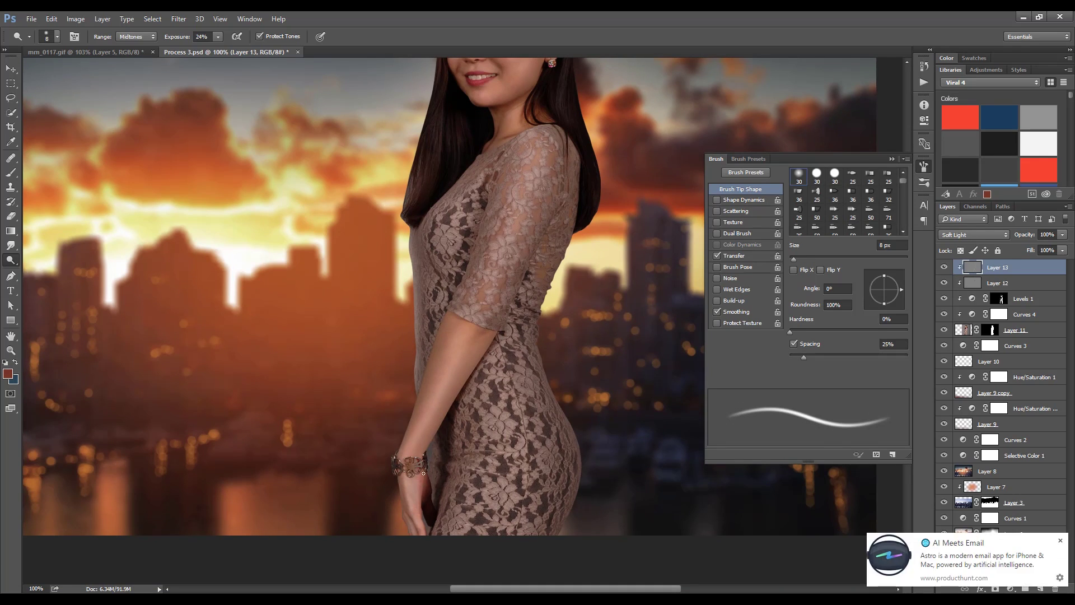
pyautogui.scroll(5, 433, 446)
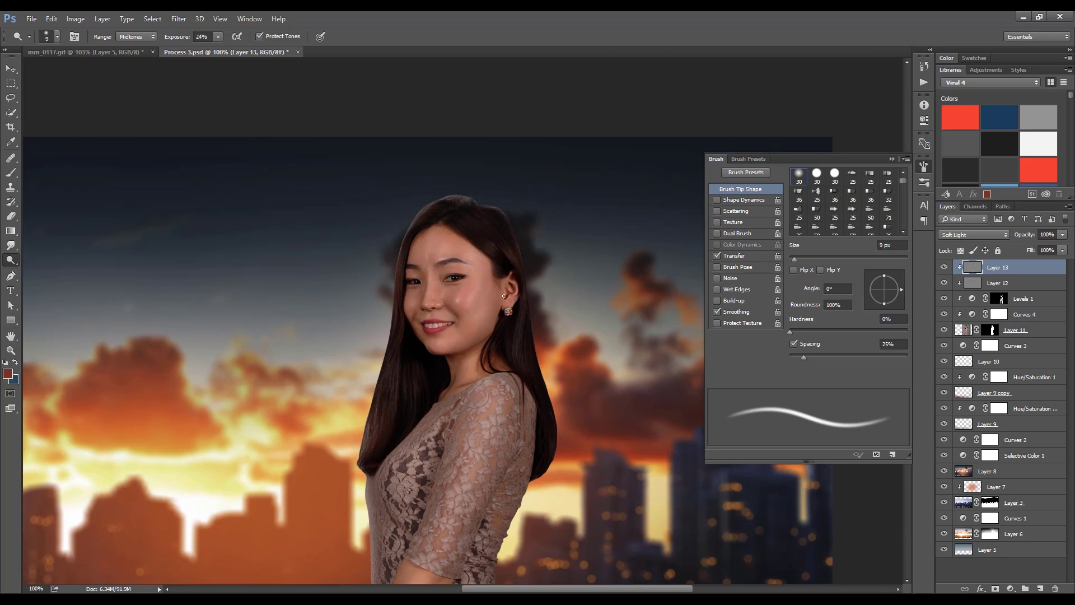
pyautogui.moveTo(399, 292); pyautogui.dragTo(474, 353)
pyautogui.press(']')
pyautogui.press(']')
pyautogui.press(']')
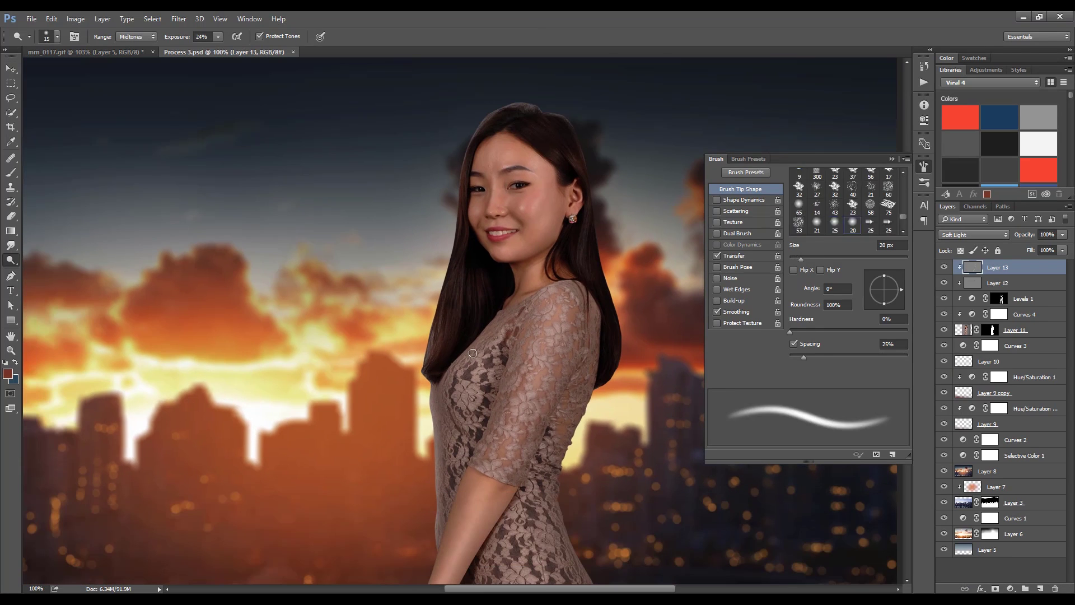
pyautogui.press(']')
pyautogui.press(']')
pyautogui.press(']')
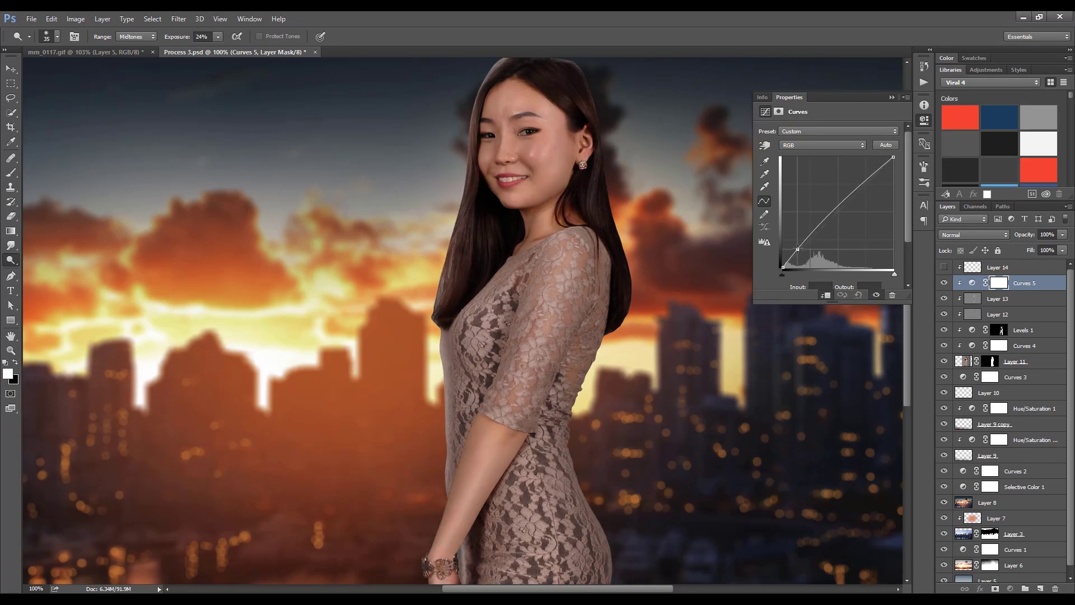
# Tweak the red channel of Curves 5, then delete that Curves layer
pyautogui.hotkey('alt', '3')
pyautogui.moveTo(894, 274); pyautogui.dragTo(887, 274)
pyautogui.moveTo(782, 274); pyautogui.dragTo(788, 273)
pyautogui.press('Delete')
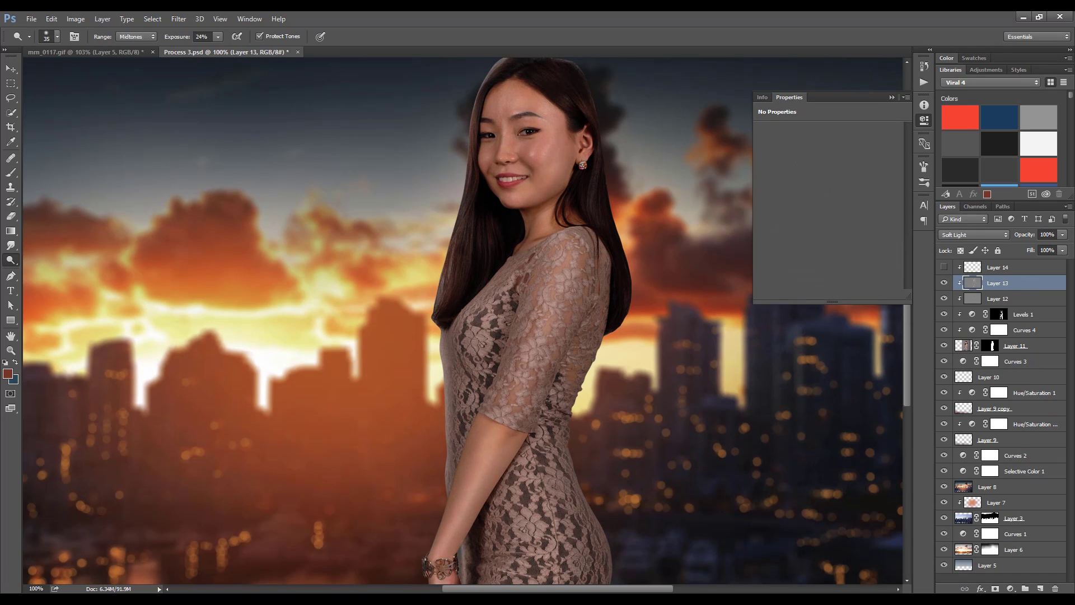
# Try a Selective Color layer shifting cyan and yellow in the yellows, then remove it
pyautogui.click(1011, 588)
pyautogui.click(1001, 455)
pyautogui.moveTo(828, 169)
pyautogui.mouseDown()
pyautogui.moveTo(802, 170)
pyautogui.moveTo(822, 169)
pyautogui.mouseUp()
pyautogui.moveTo(829, 217); pyautogui.dragTo(856, 217)
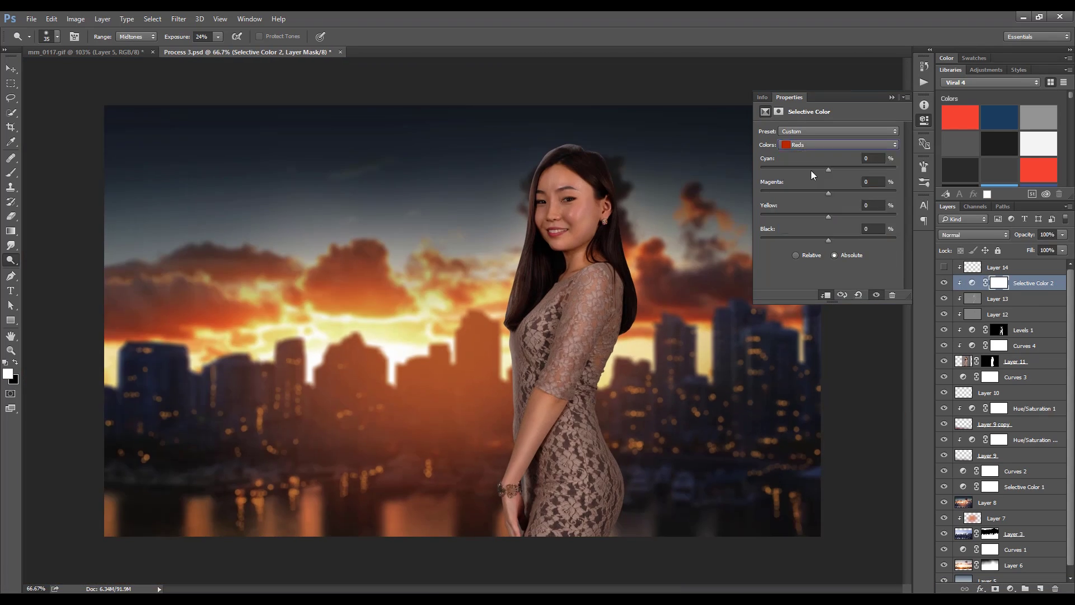
pyautogui.click(1011, 588)
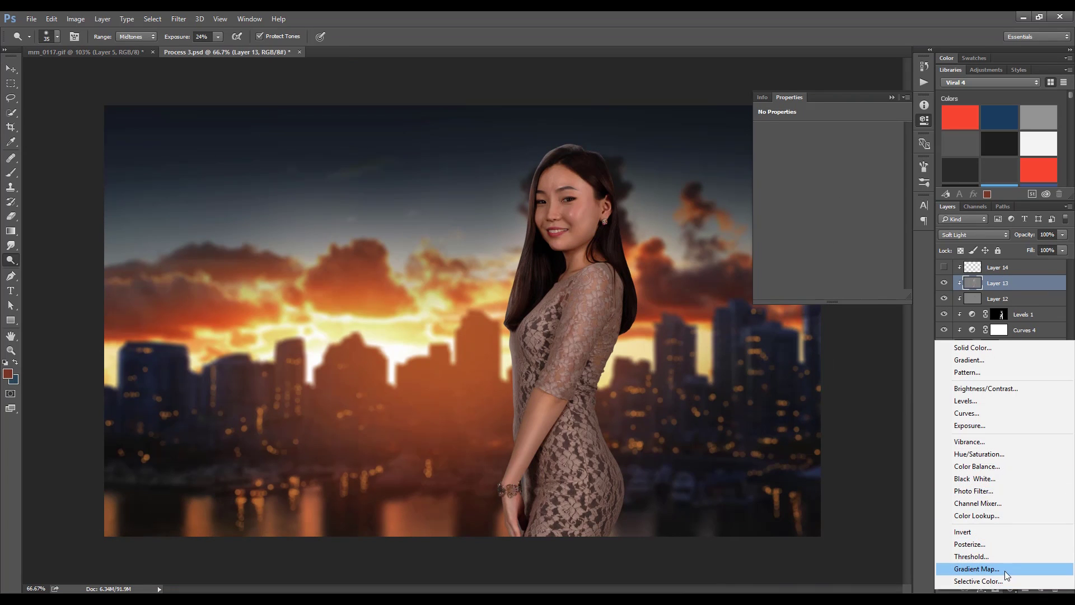
# Add a clipped Hue/Saturation layer with Hue +2 and Saturation +35
pyautogui.click(1002, 448)
pyautogui.moveTo(829, 170)
pyautogui.mouseDown()
pyautogui.moveTo(813, 171)
pyautogui.moveTo(843, 172)
pyautogui.moveTo(830, 172)
pyautogui.mouseUp()
pyautogui.moveTo(1007, 239); pyautogui.dragTo(1026, 240)
# Add a Curves layer with Blue, Green and brightening RGB edits, and invert its mask
pyautogui.click(1011, 589)
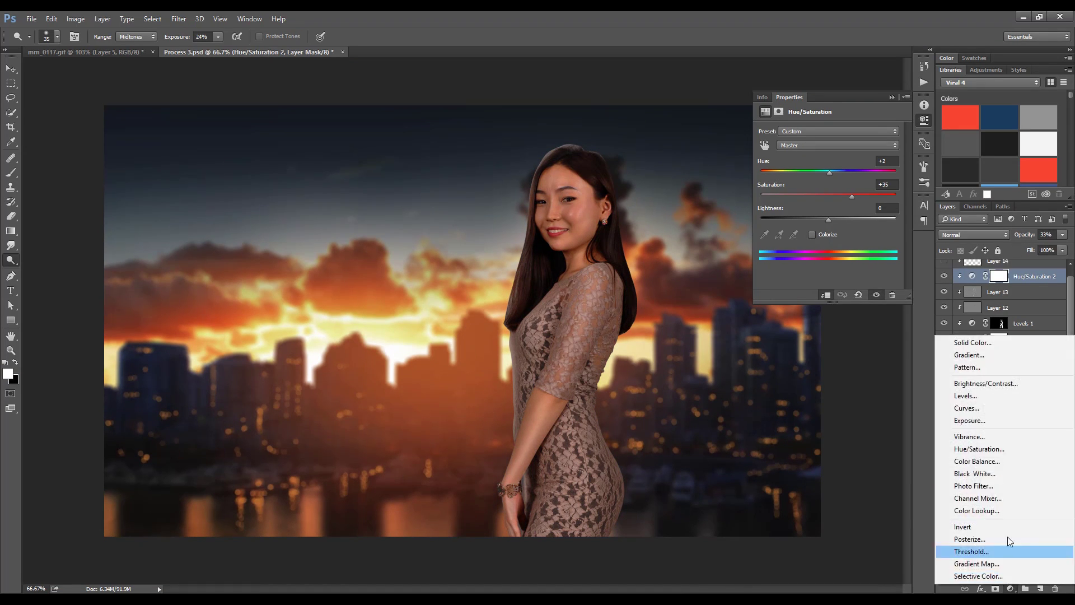
pyautogui.click(1003, 410)
pyautogui.hotkey('alt', '5')
pyautogui.moveTo(892, 156); pyautogui.dragTo(874, 158)
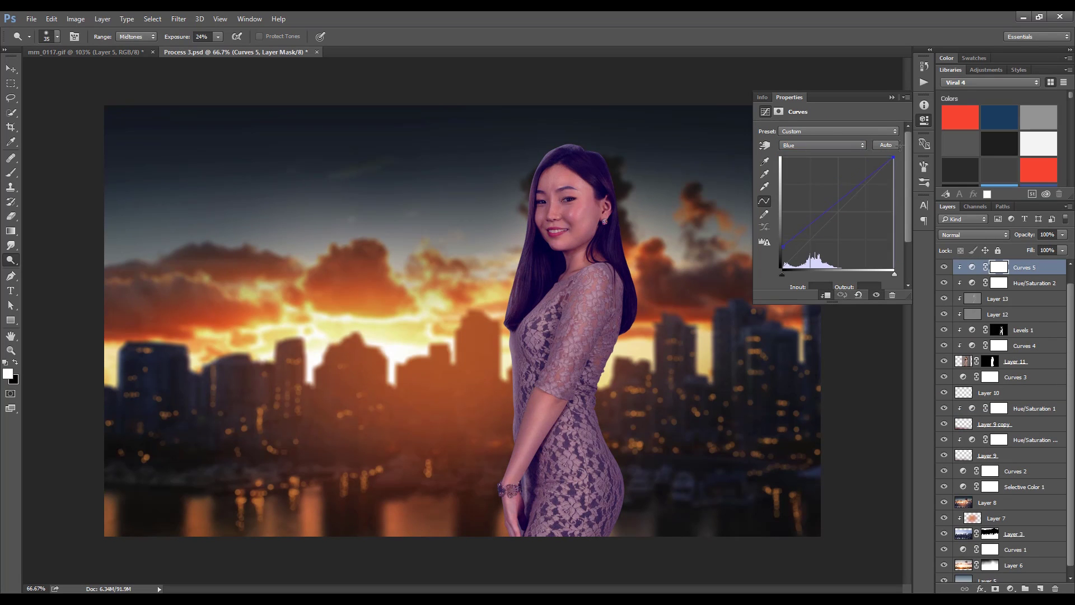
pyautogui.click(822, 145)
pyautogui.click(795, 164)
pyautogui.moveTo(800, 251); pyautogui.dragTo(796, 255)
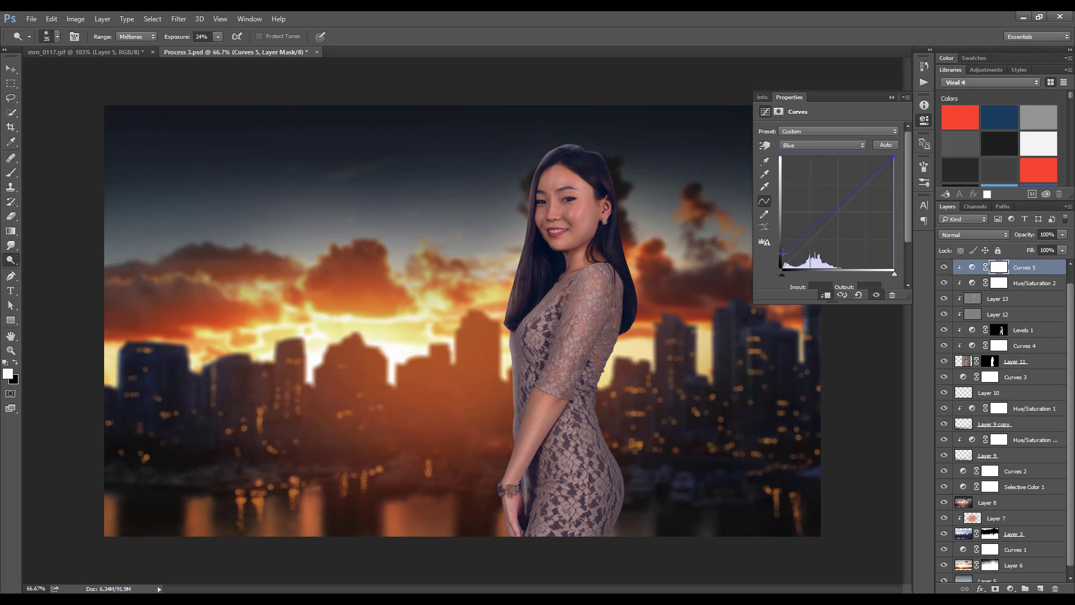
pyautogui.hotkey('alt', '2')
pyautogui.moveTo(894, 157); pyautogui.dragTo(867, 158)
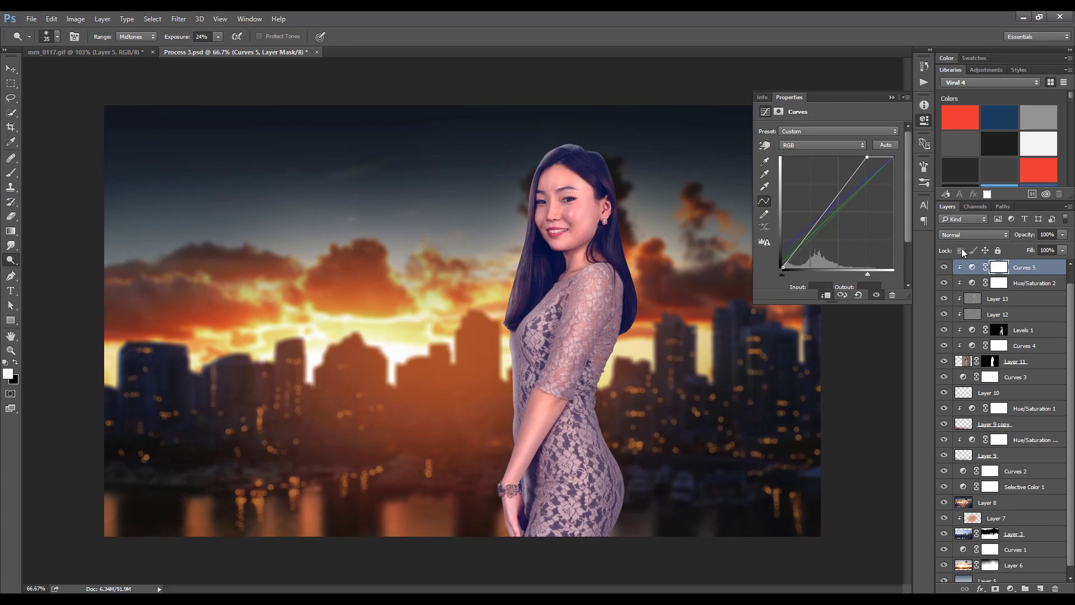
pyautogui.hotkey('ctrl', 'i')
pyautogui.press('x')
pyautogui.hotkey('ctrl', '1')
# Set up a white 25 px brush at 48% opacity and 53% flow
pyautogui.press('x')
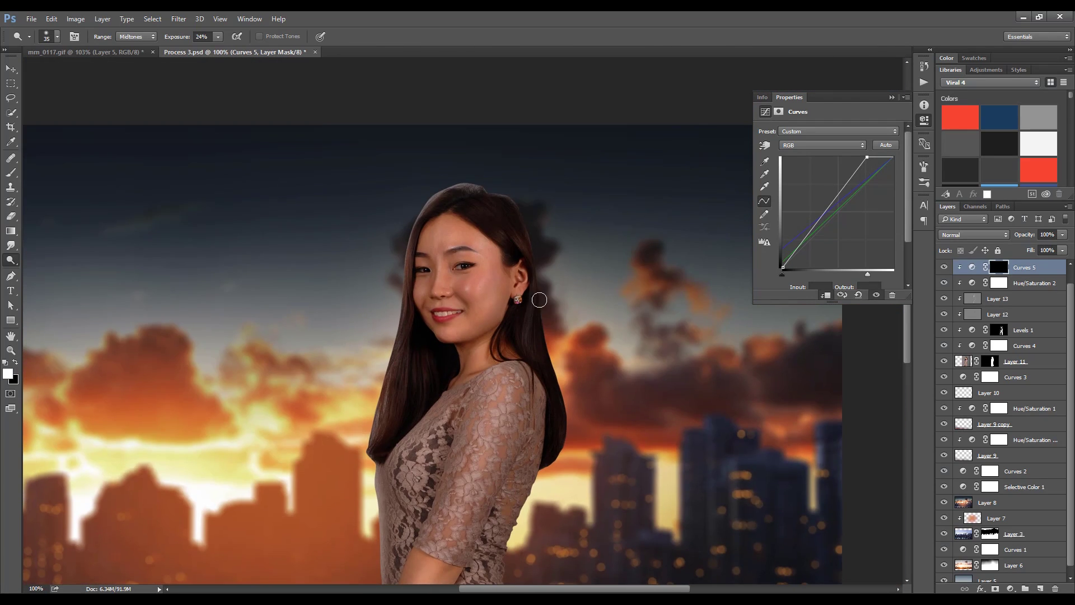
pyautogui.press('b')
pyautogui.rightClick(512, 312)
pyautogui.press('Escape')
pyautogui.click(181, 37)
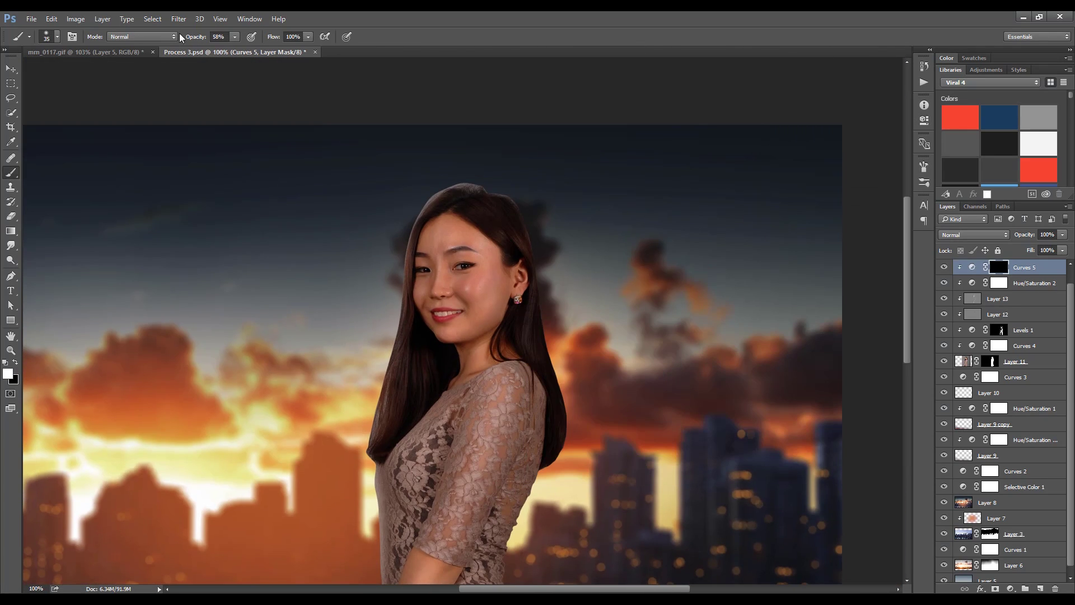
pyautogui.hotkey('shift', '5')
pyautogui.hotkey('shift', '3')
pyautogui.press('4')
pyautogui.press('8')
pyautogui.press('[')
# Paint the brightening Curves 5 onto the woman's upper arm and hair edge
pyautogui.scroll(-3, 532, 486)
pyautogui.scroll(-3, 511, 510)
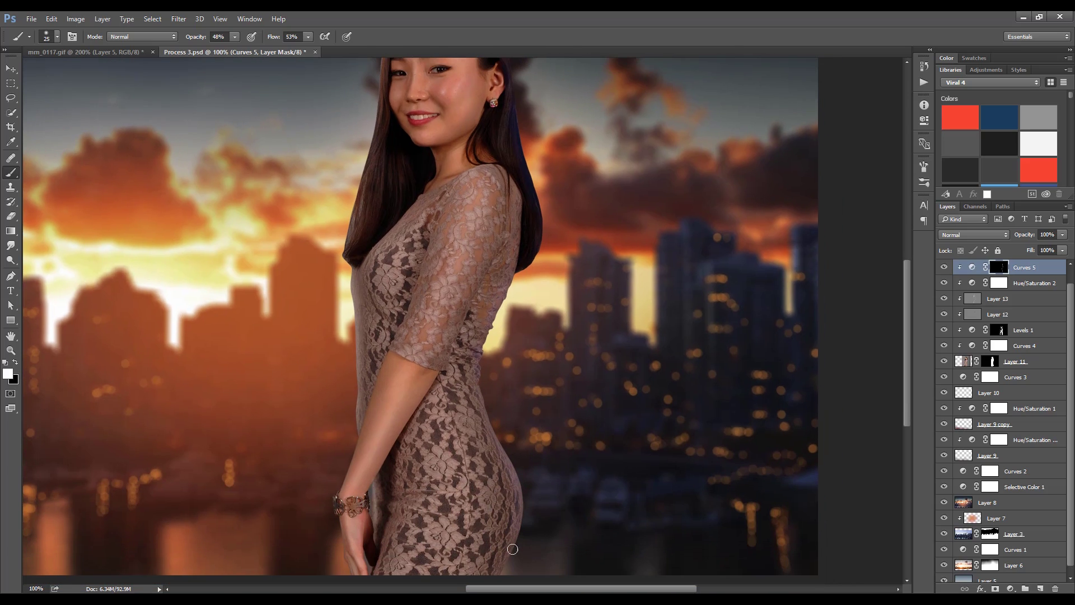
pyautogui.scroll(2, 507, 284)
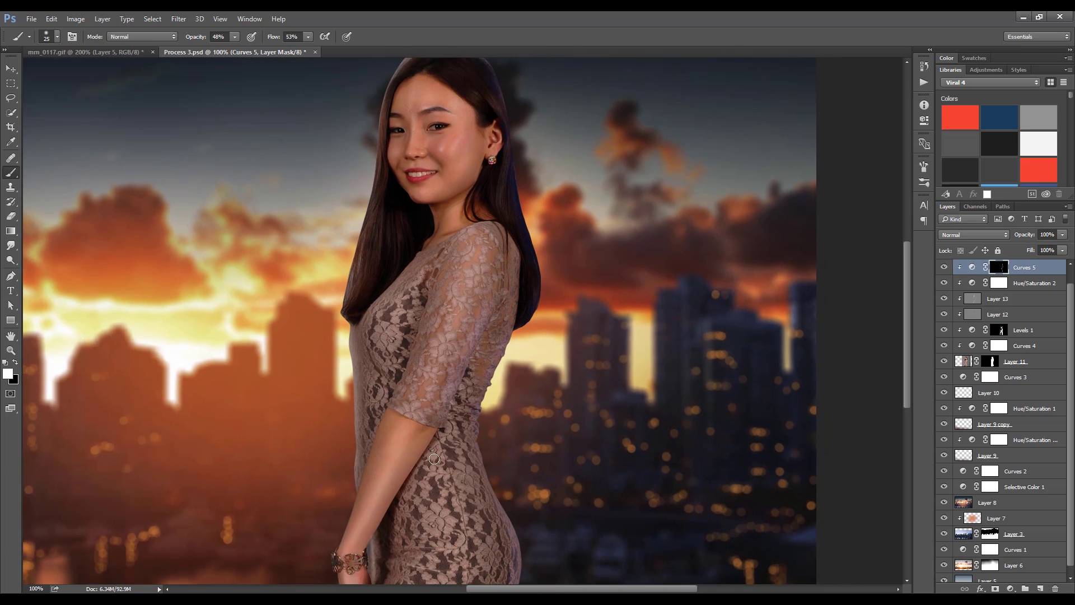
pyautogui.scroll(-2, 434, 459)
pyautogui.moveTo(407, 445); pyautogui.dragTo(455, 368)
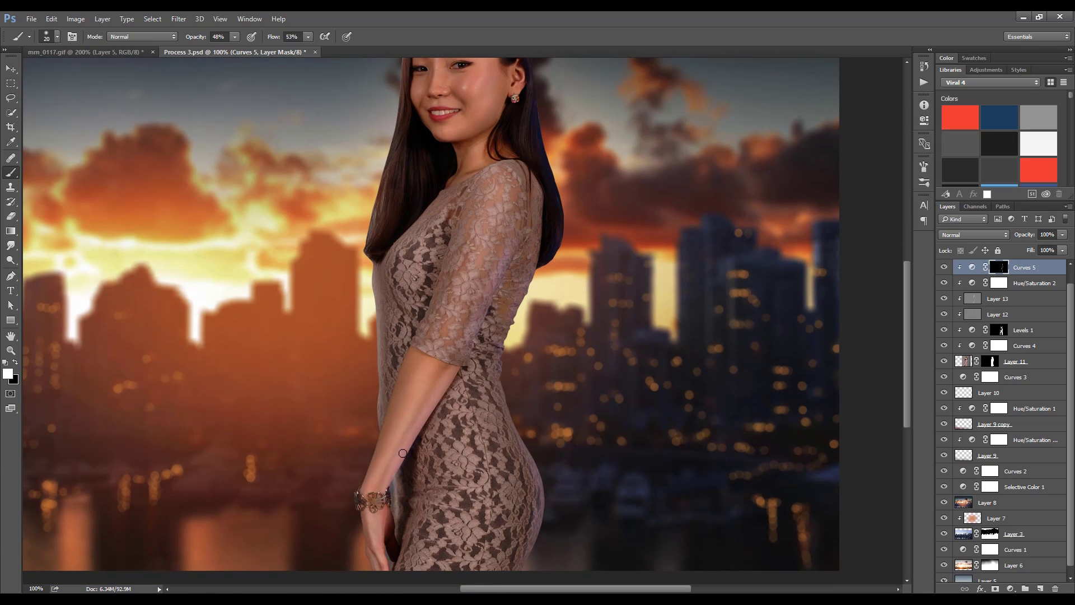
pyautogui.press('x')
pyautogui.press('x')
pyautogui.press(']')
pyautogui.press(']')
pyautogui.press(']')
pyautogui.scroll(2, 507, 354)
pyautogui.scroll(3, 492, 231)
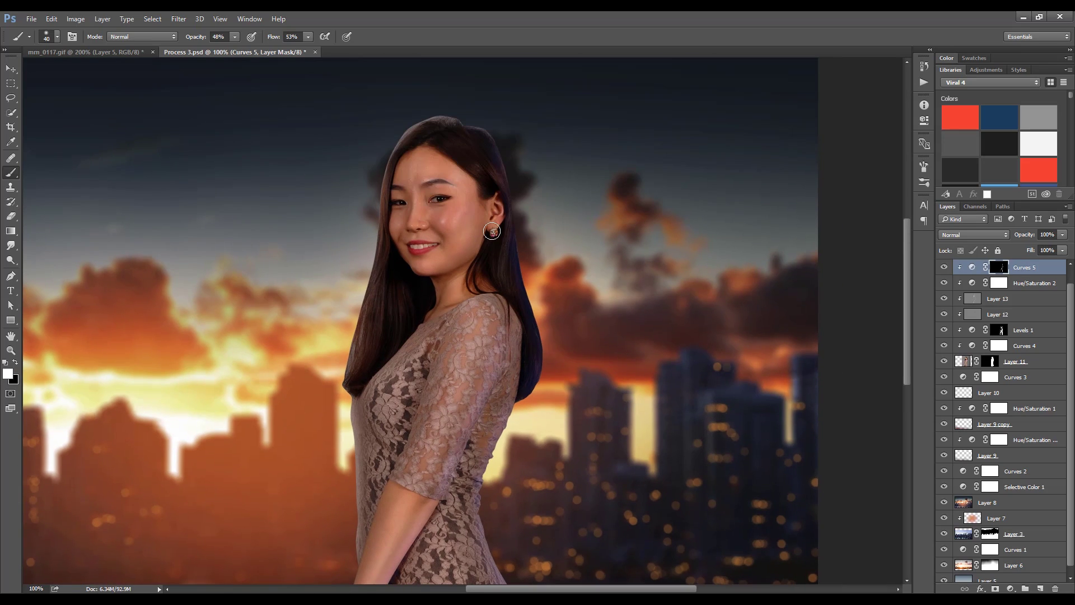
# Add an empty Layer 14 above Curves 5 and zoom out to the whole image
pyautogui.press('[')
pyautogui.press('[')
pyautogui.press('[')
pyautogui.hotkey('ctrl', 'shift', 'alt', 'n')
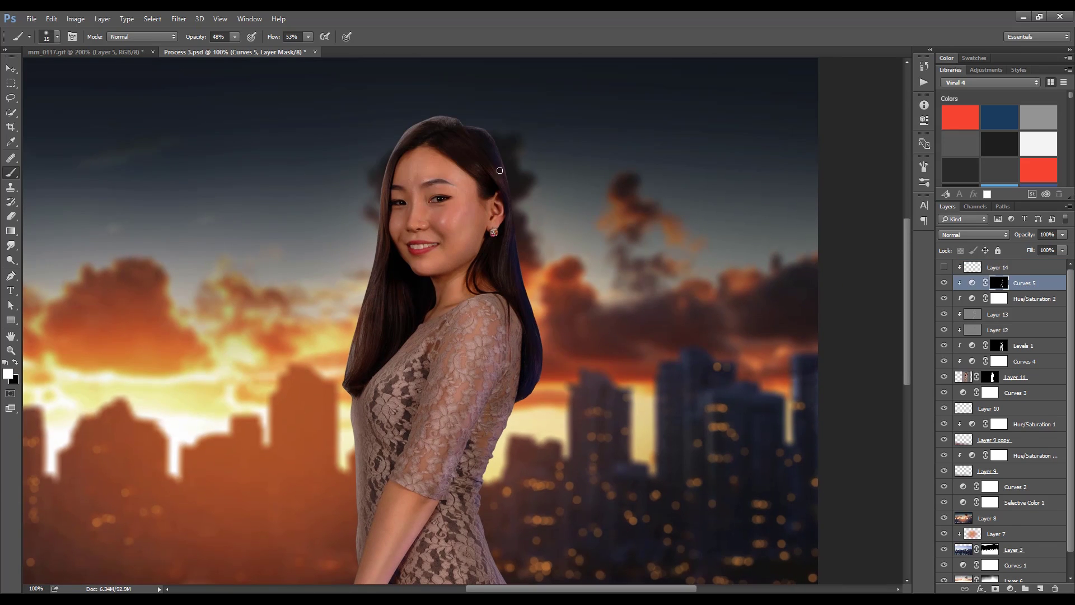
pyautogui.press('x')
pyautogui.press('x')
pyautogui.press('x')
pyautogui.press('x')
pyautogui.hotkey('ctrl', '-')
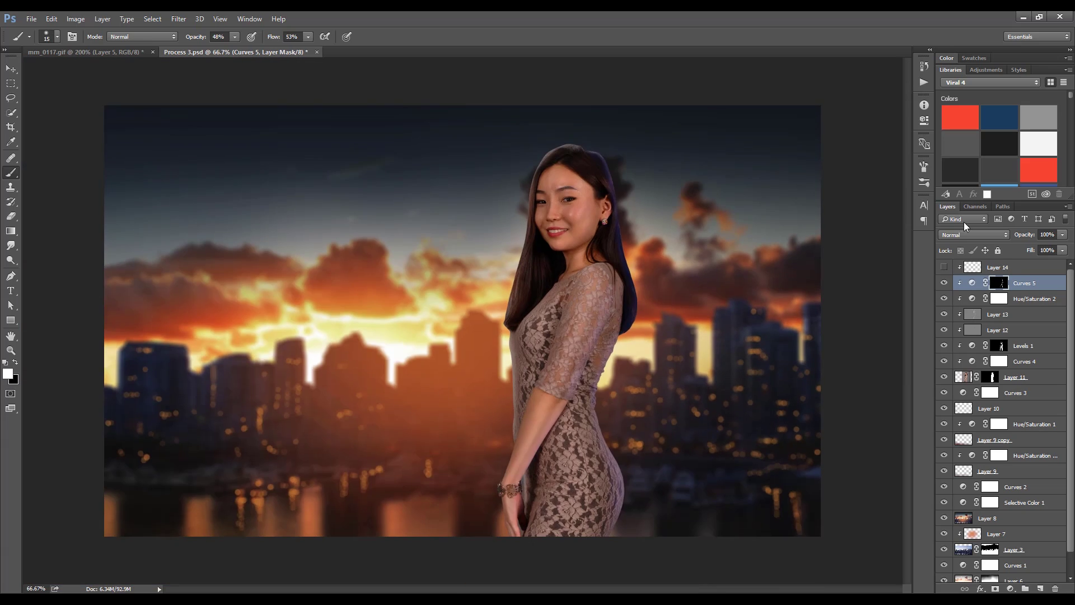
# Set Curves 5 to Lighten blending, then show and select Layer 14
pyautogui.hotkey('alt', 'shift', 'w')
pyautogui.hotkey('alt', 'shift', 'n')
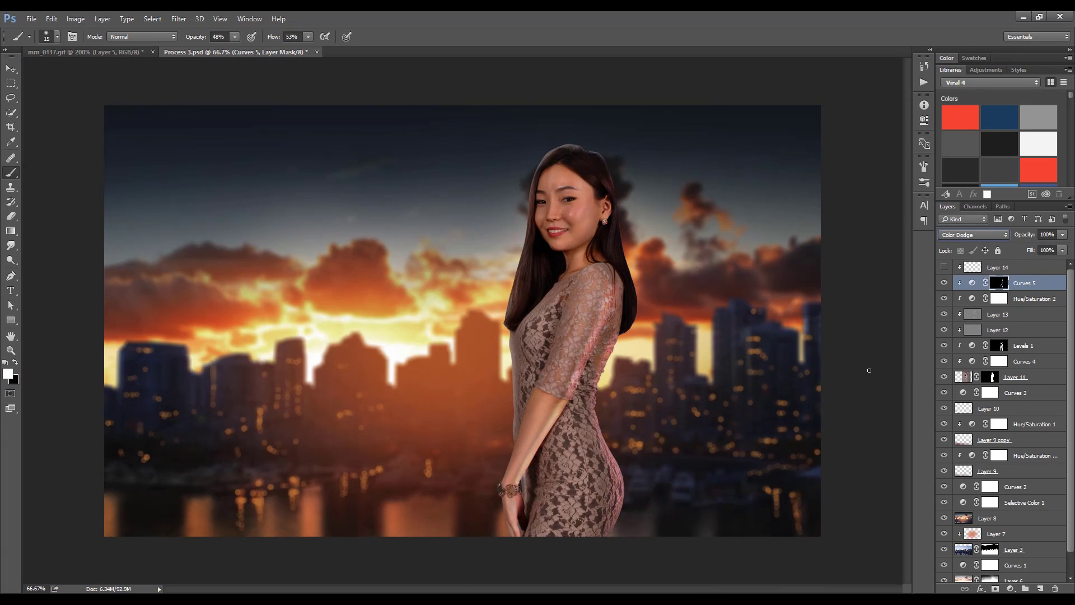
pyautogui.click(973, 234)
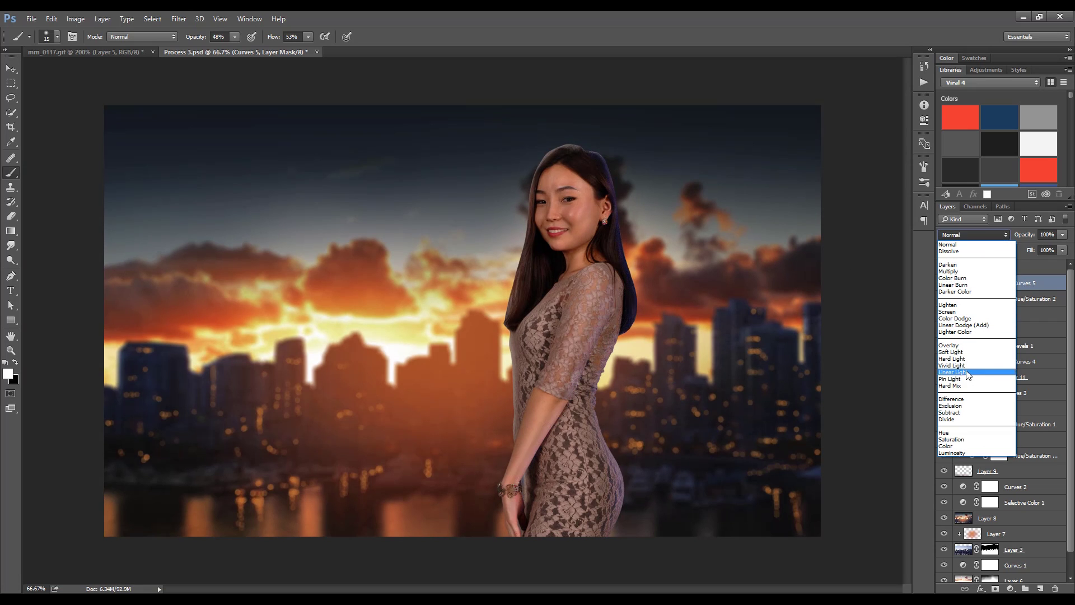
pyautogui.click(859, 366)
pyautogui.click(973, 235)
pyautogui.click(964, 305)
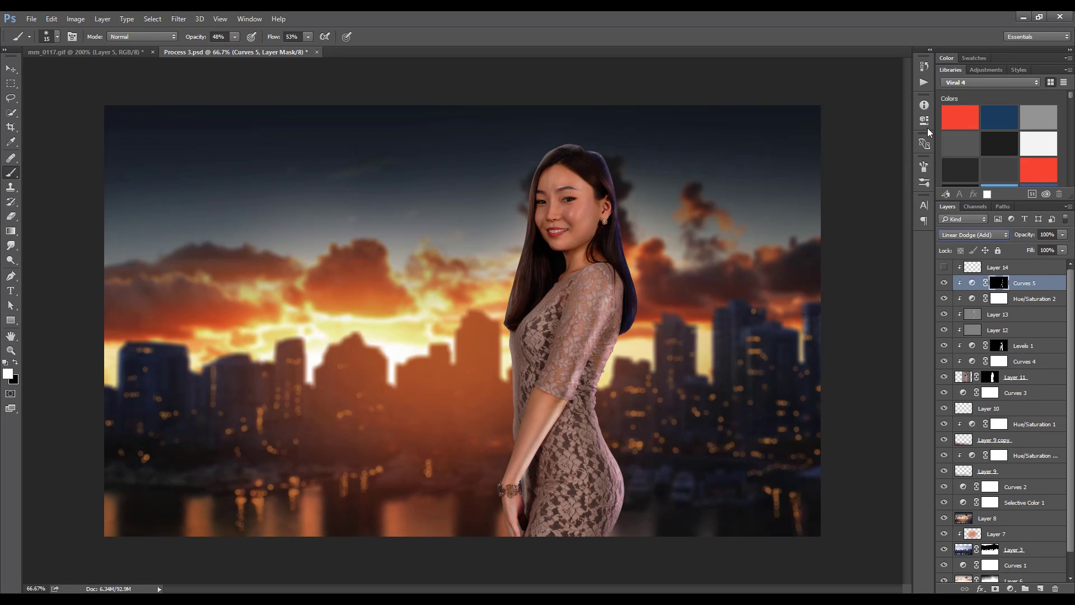
pyautogui.scroll(2, 560, 218)
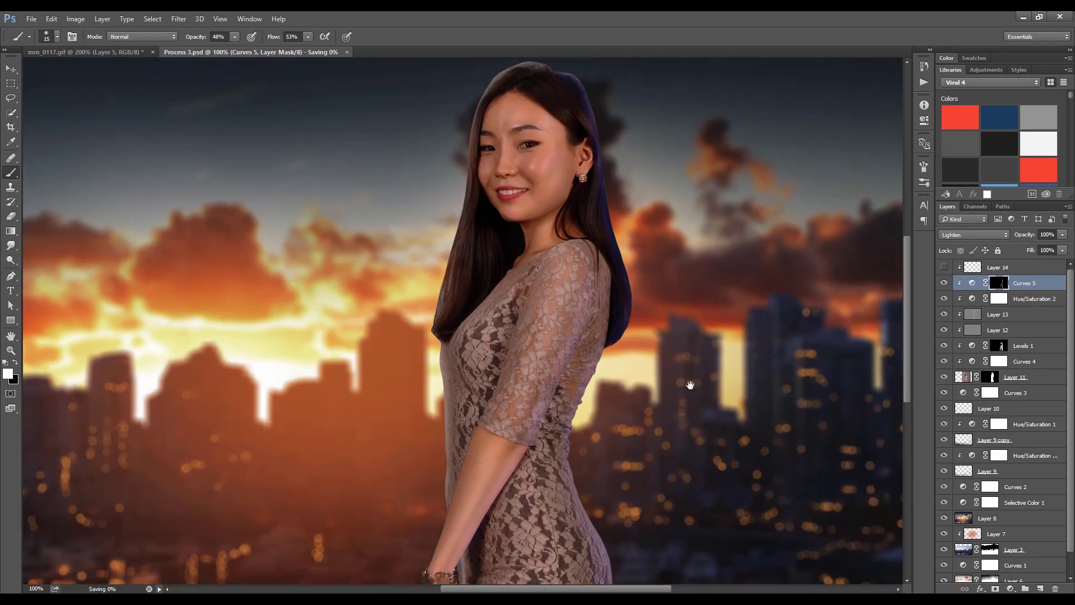
pyautogui.click(944, 267)
pyautogui.click(998, 267)
# Sample skin tones from the face and cheek, shrinking the brush to 4 px
pyautogui.scroll(2, 560, 219)
pyautogui.keyDown('alt'); pyautogui.click(584, 241); pyautogui.keyUp('alt')
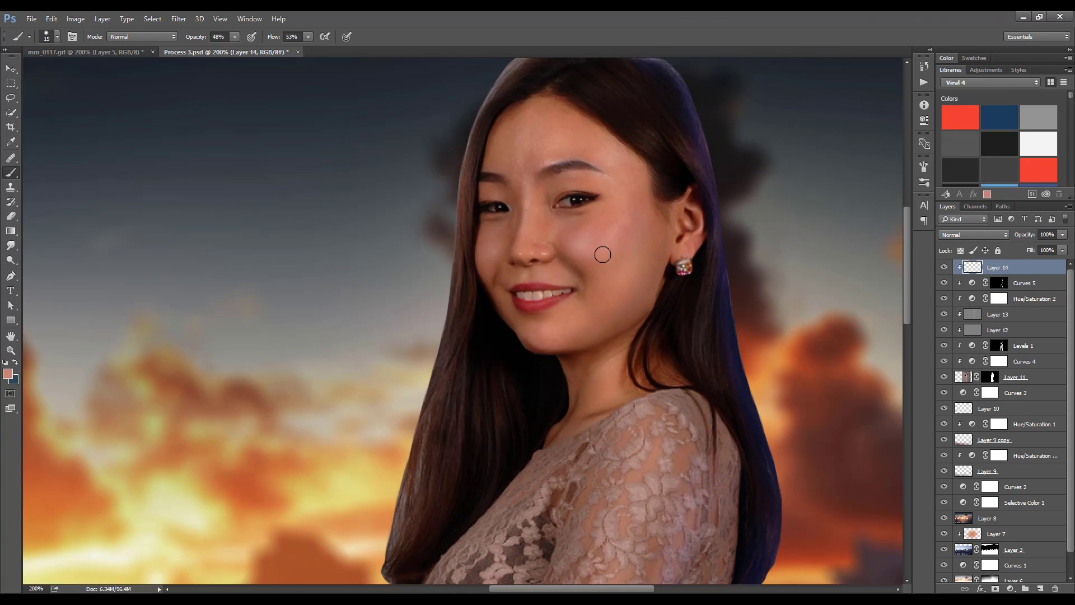
pyautogui.keyDown('alt'); pyautogui.click(571, 274); pyautogui.keyUp('alt')
pyautogui.keyDown('alt'); pyautogui.click(561, 268); pyautogui.keyUp('alt')
pyautogui.keyDown('alt'); pyautogui.click(499, 261); pyautogui.keyUp('alt')
pyautogui.keyDown('alt'); pyautogui.click(518, 280); pyautogui.keyUp('alt')
pyautogui.press('d')
pyautogui.press('x')
pyautogui.press('[')
pyautogui.press('[')
pyautogui.press('[')
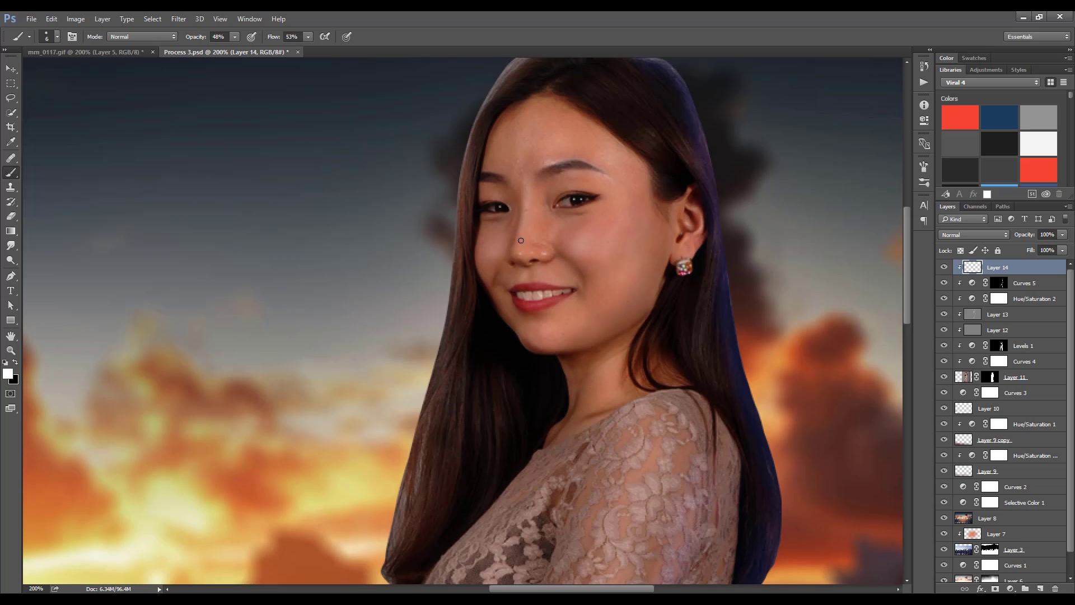
pyautogui.press('[')
# Resample skin tones and paint near the hairline with a 25 px brush, then go to 9 px
pyautogui.keyDown('alt'); pyautogui.click(501, 297); pyautogui.keyUp('alt')
pyautogui.press(']')
pyautogui.press(']')
pyautogui.press(']')
pyautogui.keyDown('alt'); pyautogui.click(542, 320); pyautogui.keyUp('alt')
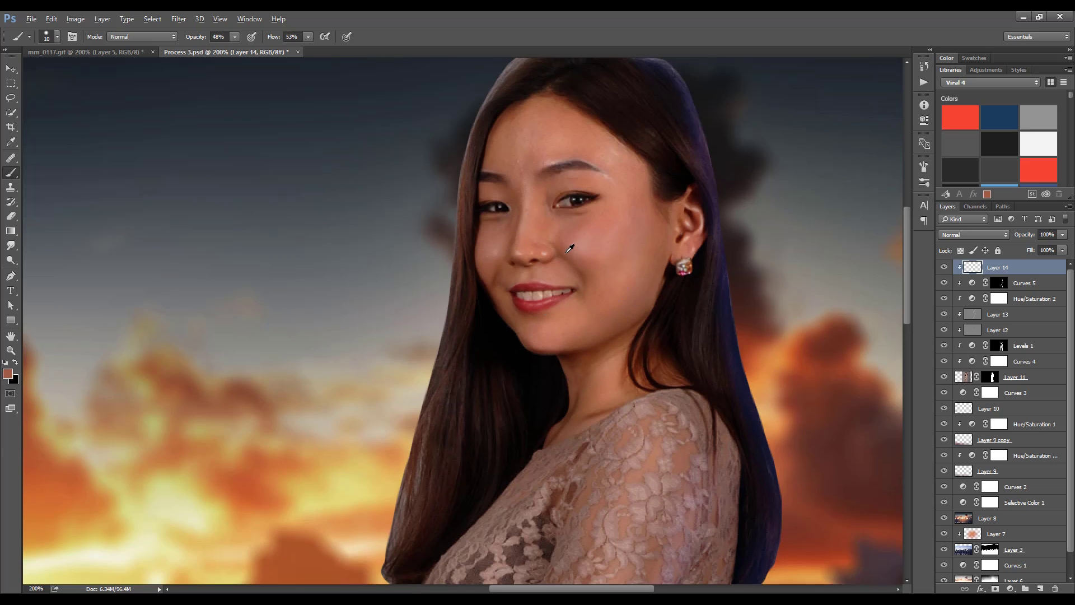
pyautogui.keyDown('alt'); pyautogui.click(642, 307); pyautogui.keyUp('alt')
pyautogui.press(']')
pyautogui.press(']')
pyautogui.press(']')
pyautogui.keyDown('alt'); pyautogui.click(615, 217); pyautogui.keyUp('alt')
pyautogui.keyDown('alt'); pyautogui.click(511, 194); pyautogui.keyUp('alt')
pyautogui.keyDown('alt'); pyautogui.click(607, 297); pyautogui.keyUp('alt')
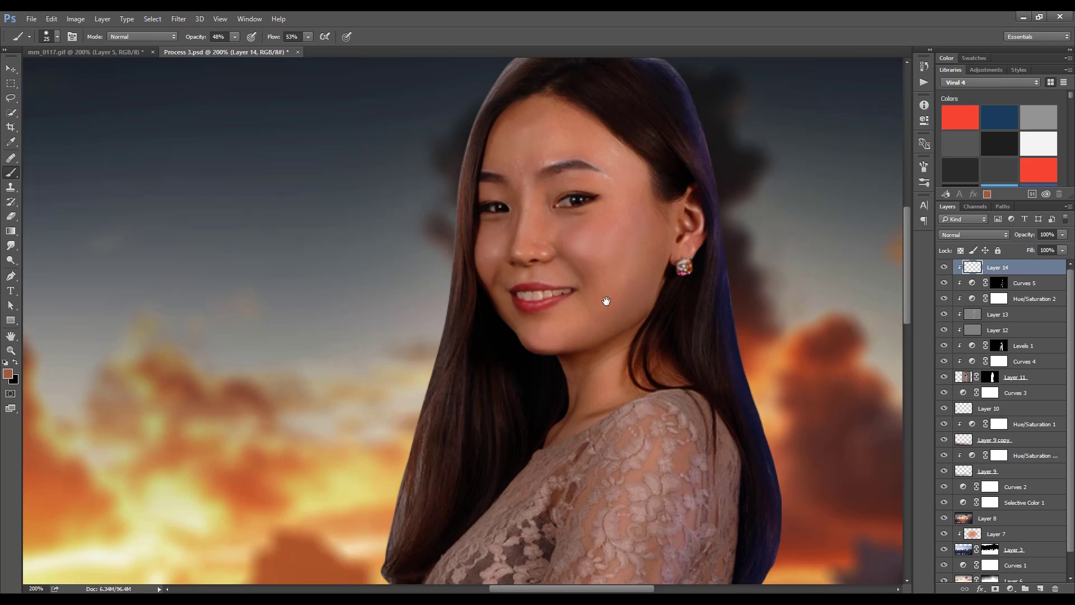
pyautogui.scroll(-1, 607, 297)
pyautogui.press('[')
pyautogui.press('[')
pyautogui.press('[')
# Sample lip, jaw and cheek tones and paint the neck with a 15 px brush
pyautogui.keyDown('alt'); pyautogui.click(503, 214); pyautogui.keyUp('alt')
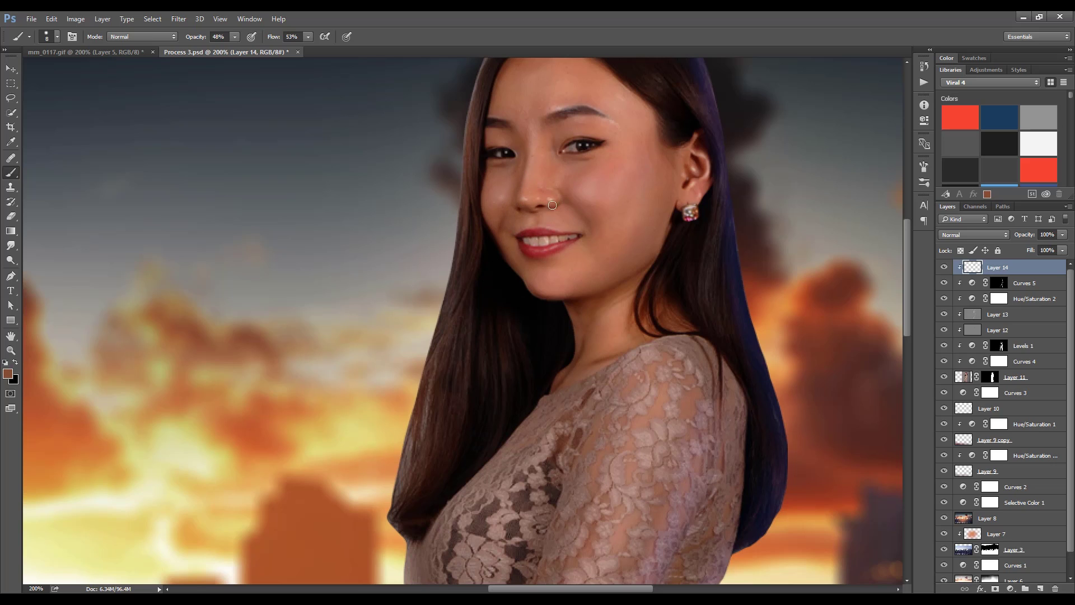
pyautogui.keyDown('alt'); pyautogui.click(616, 281); pyautogui.keyUp('alt')
pyautogui.keyDown('alt'); pyautogui.click(568, 302); pyautogui.keyUp('alt')
pyautogui.keyDown('alt'); pyautogui.click(608, 308); pyautogui.keyUp('alt')
pyautogui.press(']')
pyautogui.press(']')
pyautogui.press(']')
pyautogui.keyDown('alt'); pyautogui.click(633, 268); pyautogui.keyUp('alt')
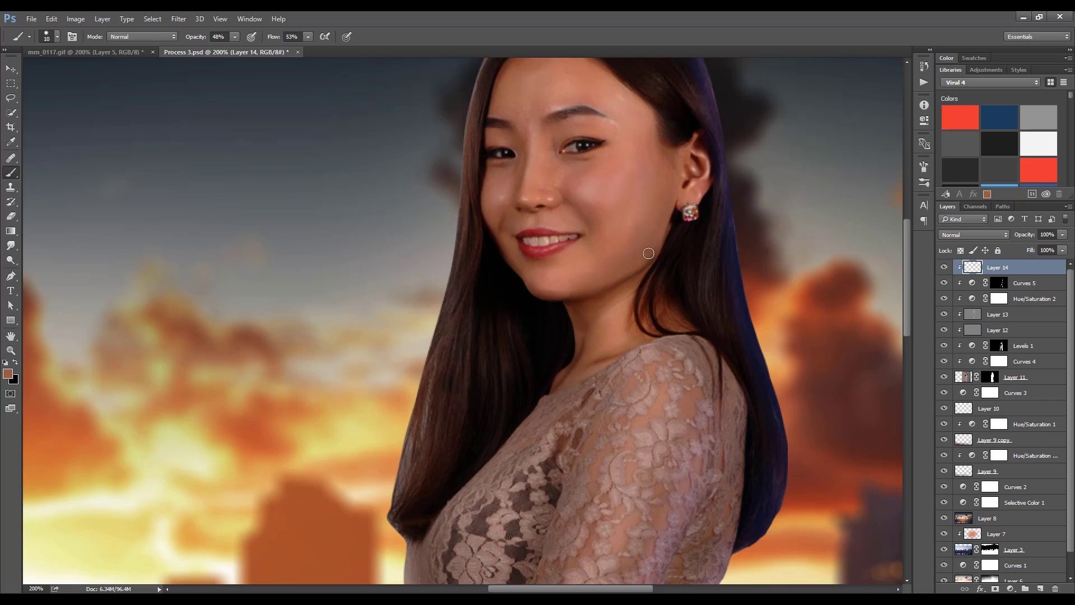
pyautogui.press(']')
pyautogui.keyDown('alt'); pyautogui.click(577, 373); pyautogui.keyUp('alt')
pyautogui.keyDown('alt'); pyautogui.click(602, 353); pyautogui.keyUp('alt')
pyautogui.keyDown('alt'); pyautogui.click(611, 320); pyautogui.keyUp('alt')
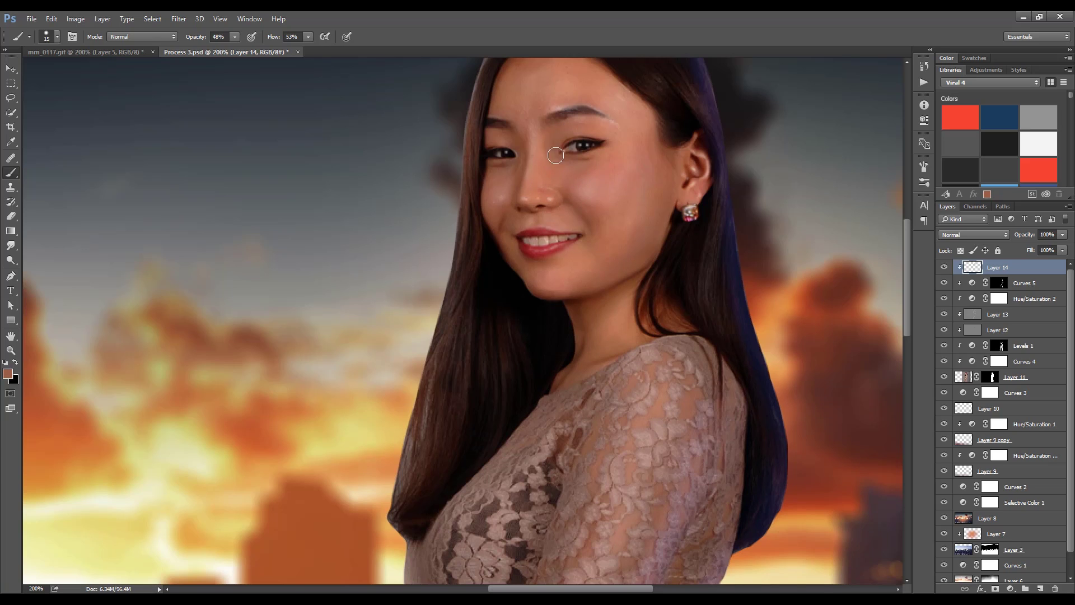
# Retouch the cheek beside the nose and the skin near the eye, brush 8-15 px
pyautogui.keyDown('alt'); pyautogui.click(545, 142); pyautogui.keyUp('alt')
pyautogui.keyDown('alt'); pyautogui.click(549, 146); pyautogui.keyUp('alt')
pyautogui.keyDown('alt'); pyautogui.click(514, 173); pyautogui.keyUp('alt')
pyautogui.keyDown('alt'); pyautogui.click(514, 141); pyautogui.keyUp('alt')
pyautogui.press('[')
pyautogui.press('[')
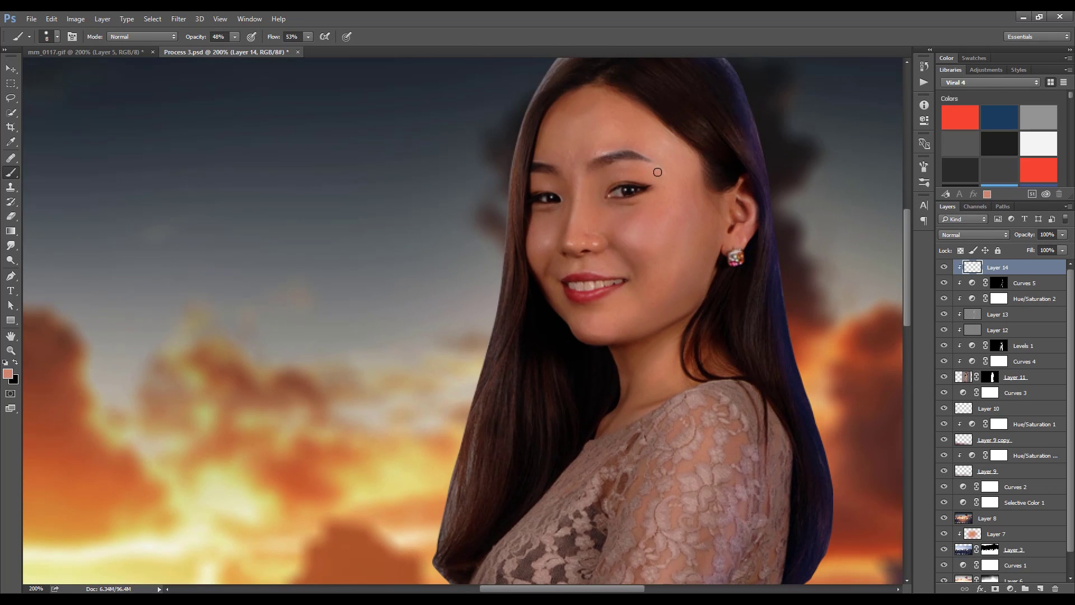
pyautogui.press(']')
pyautogui.press(']')
pyautogui.press(']')
# Bring the forearm and wrist into view and paint with a 30 px then smaller brush
pyautogui.moveTo(615, 139)
pyautogui.mouseDown()
pyautogui.moveTo(614, 377)
pyautogui.moveTo(653, 329)
pyautogui.mouseUp()
pyautogui.press(']')
pyautogui.press(']')
pyautogui.press(']')
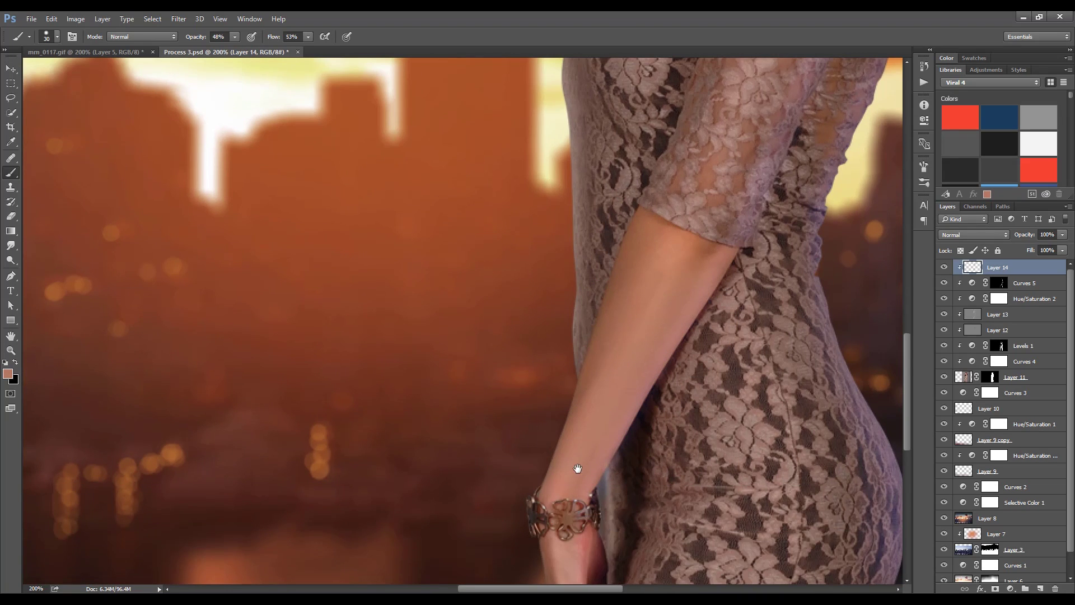
pyautogui.moveTo(577, 468); pyautogui.dragTo(611, 317)
pyautogui.press('[')
pyautogui.press('[')
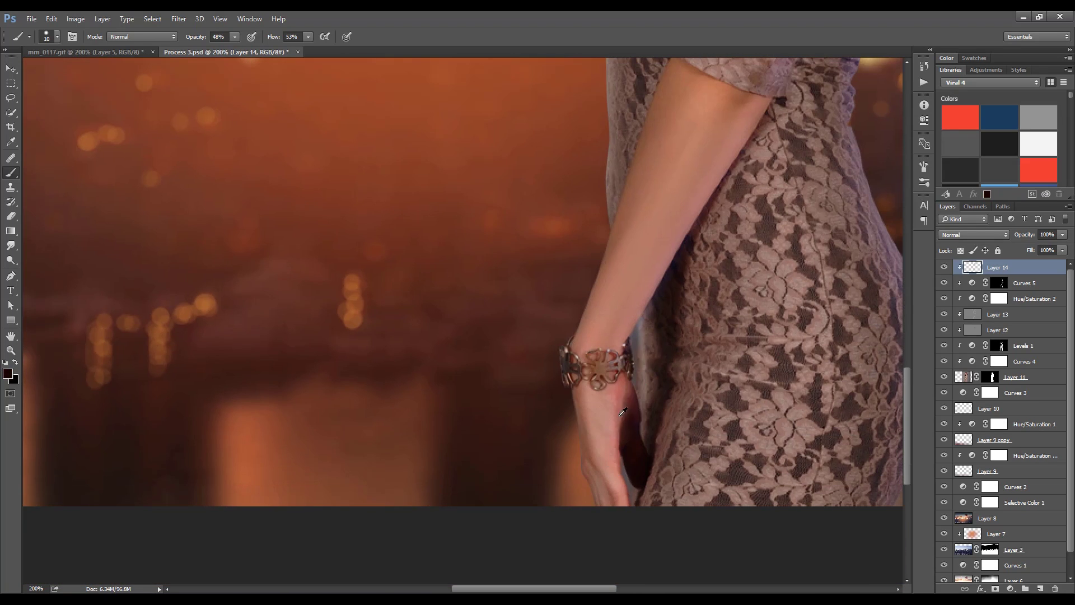
# Fit the image, save the composite, and add empty Layer 15 above Layer 14
pyautogui.hotkey('ctrl', '0')
pyautogui.hotkey('ctrl', 's')
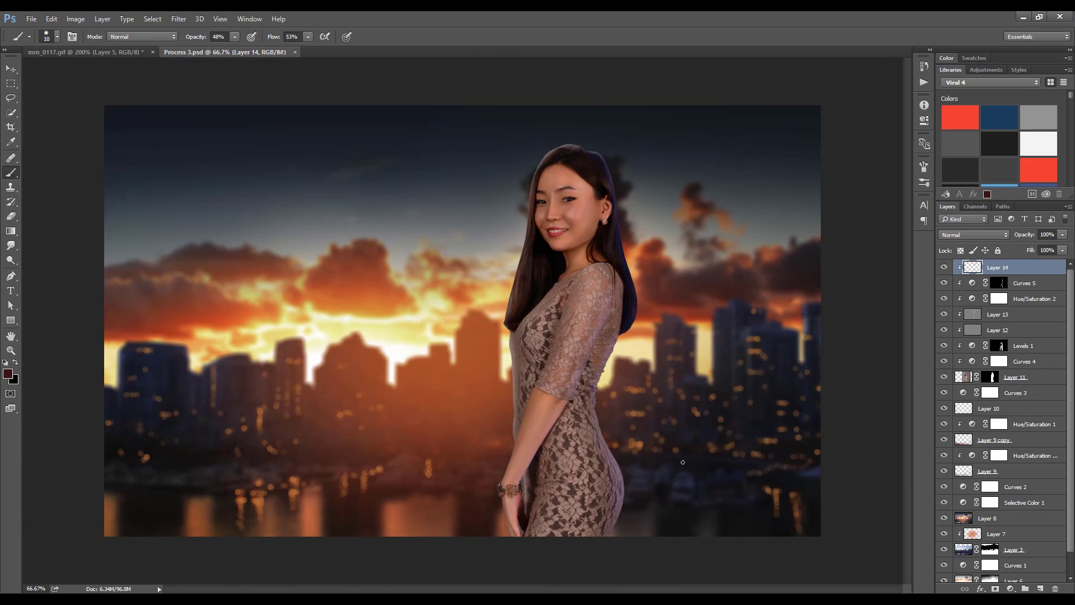
pyautogui.hotkey('ctrl', '1')
pyautogui.press(']')
pyautogui.hotkey('ctrl', 'shift', 'alt', 'n')
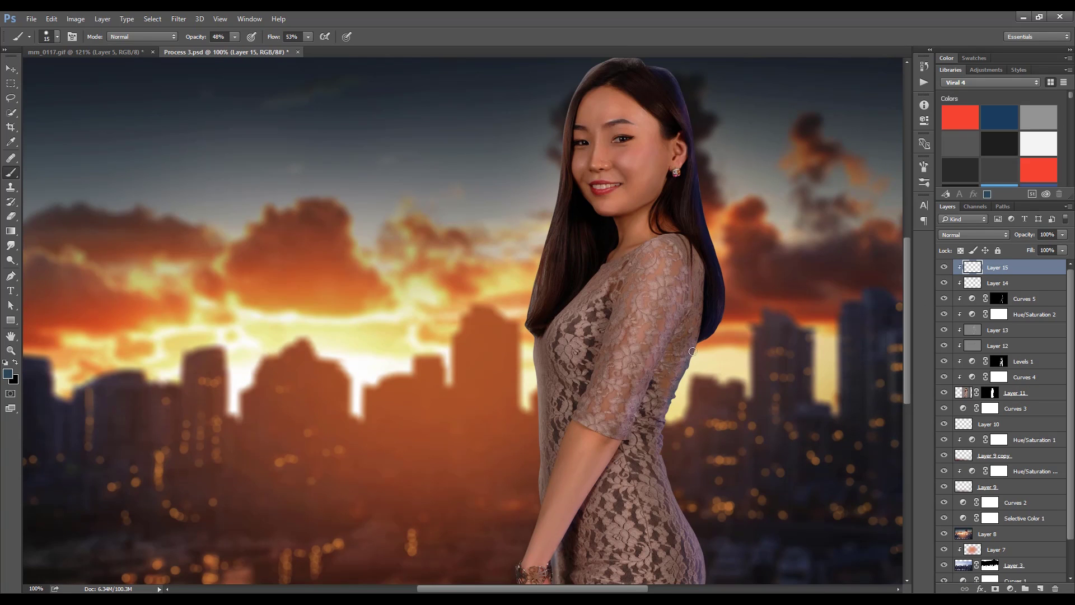
# Brush a soft bluish tint along the dress's back edge and save
pyautogui.moveTo(662, 417); pyautogui.dragTo(668, 466)
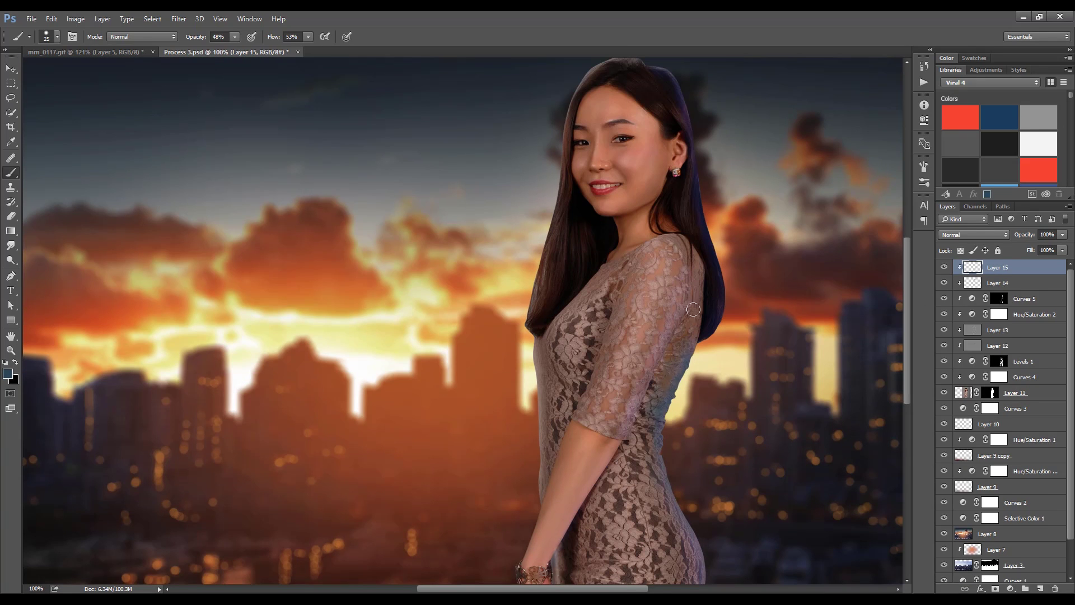
pyautogui.moveTo(719, 255)
pyautogui.mouseDown()
pyautogui.moveTo(714, 275)
pyautogui.moveTo(726, 179)
pyautogui.mouseUp()
pyautogui.press('[')
pyautogui.press('[')
pyautogui.press('[')
pyautogui.hotkey('ctrl', 's')
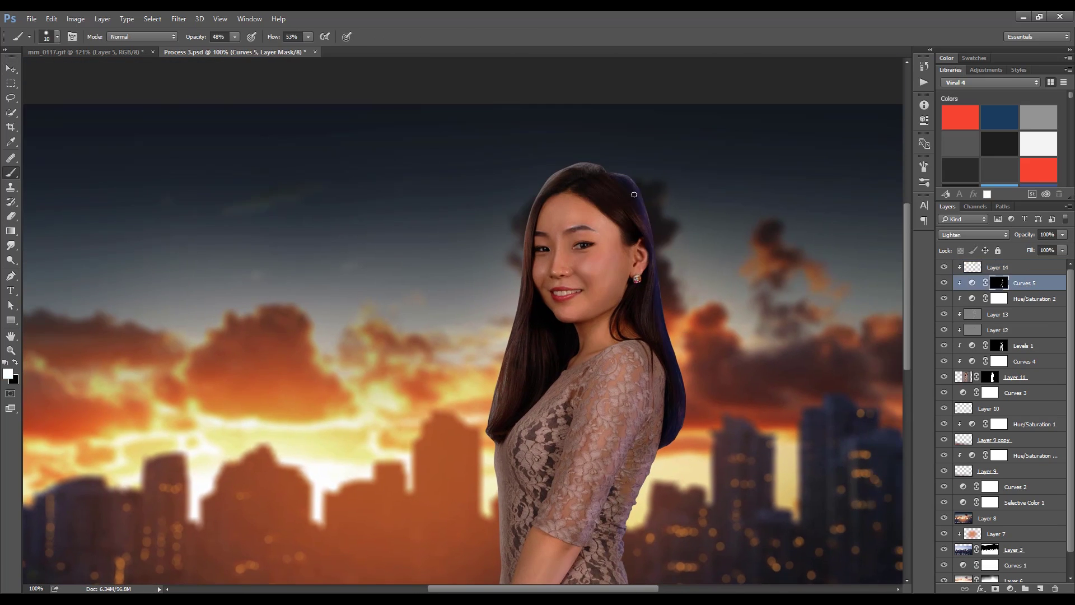
pyautogui.press(']')
pyautogui.press(']')
pyautogui.press('x')
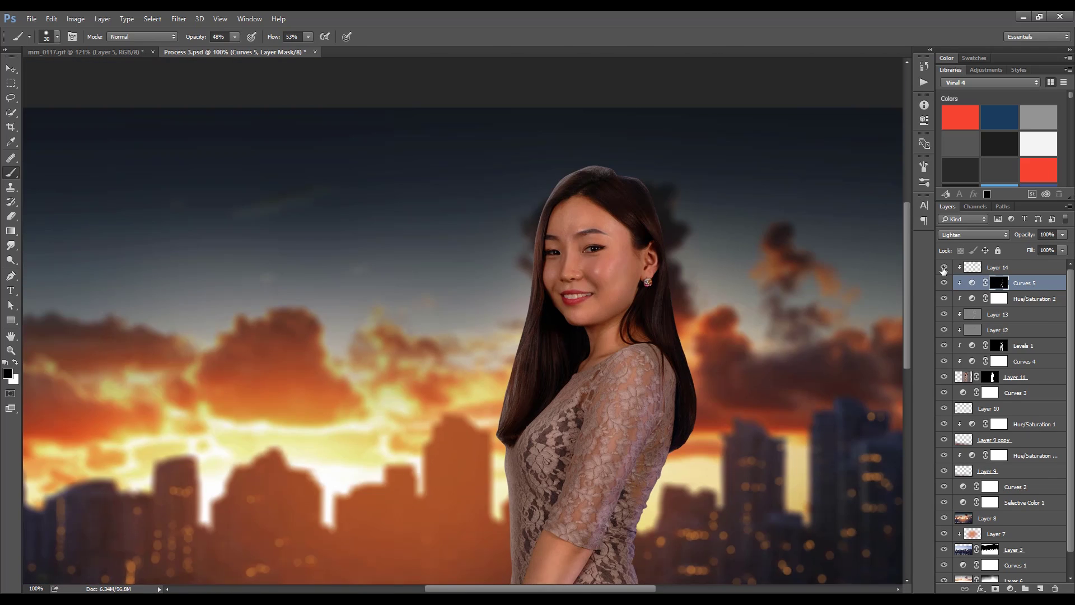
# Create a new empty layer clipped to the layer below
pyautogui.hotkey('ctrl', 'shift', 'n')
pyautogui.write(']')
pyautogui.press('Return')
# Paint thin warm light lines along the dress and arm edges at 100% flow
pyautogui.press('F5')
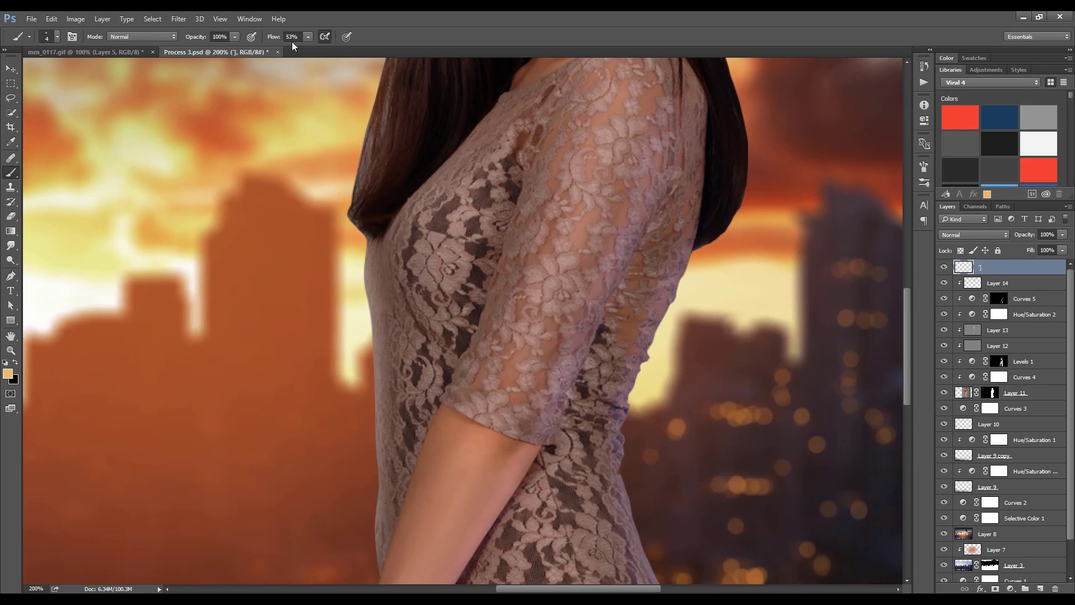
pyautogui.hotkey('shift', '0')
pyautogui.moveTo(368, 301); pyautogui.dragTo(367, 235)
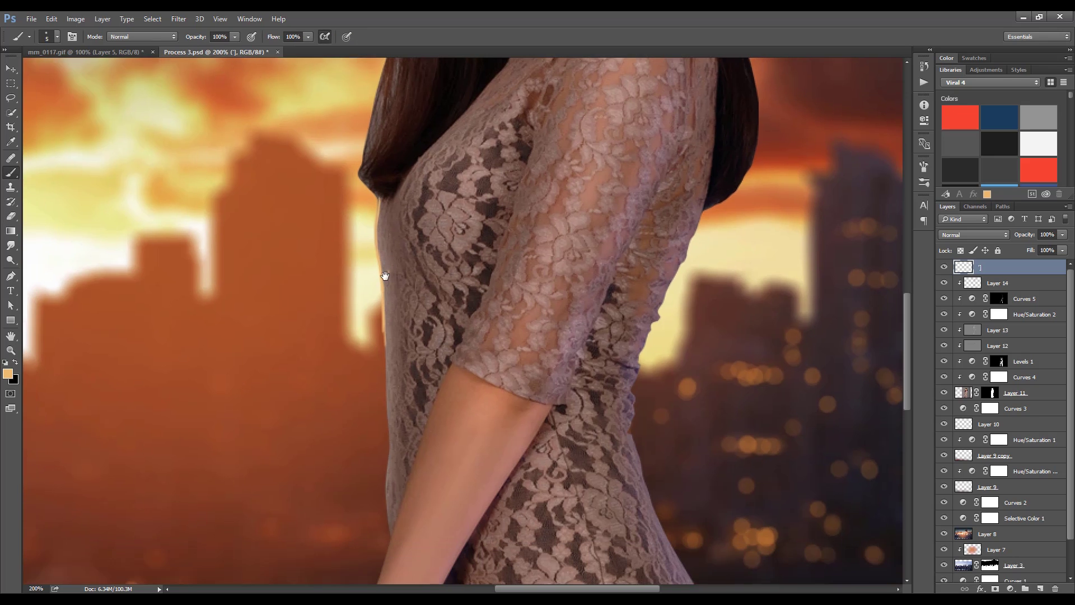
pyautogui.moveTo(370, 349); pyautogui.dragTo(383, 230)
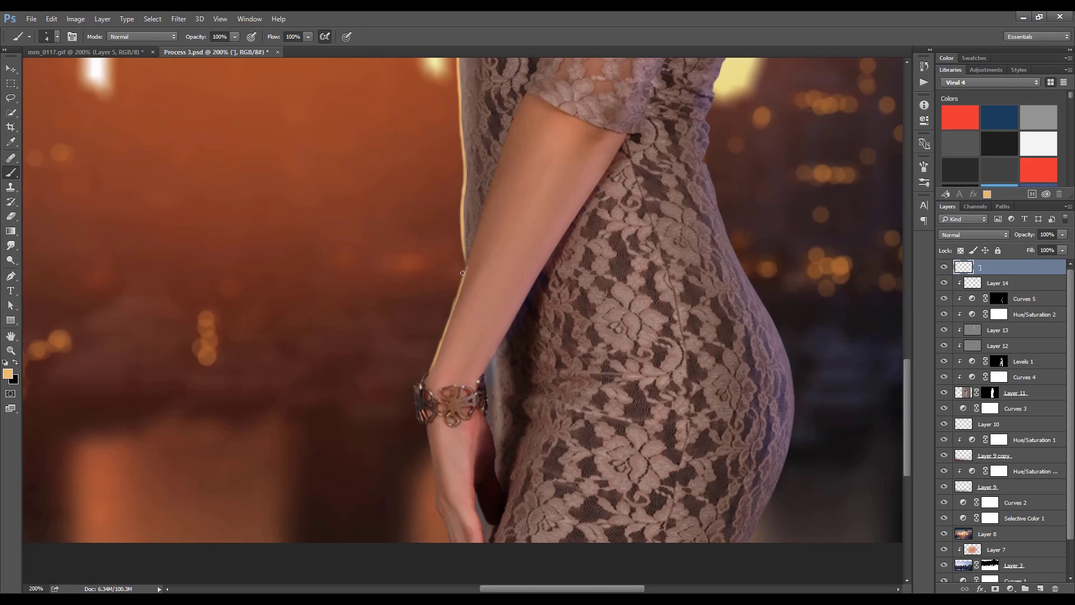
pyautogui.moveTo(459, 307); pyautogui.dragTo(477, 232)
pyautogui.press('[')
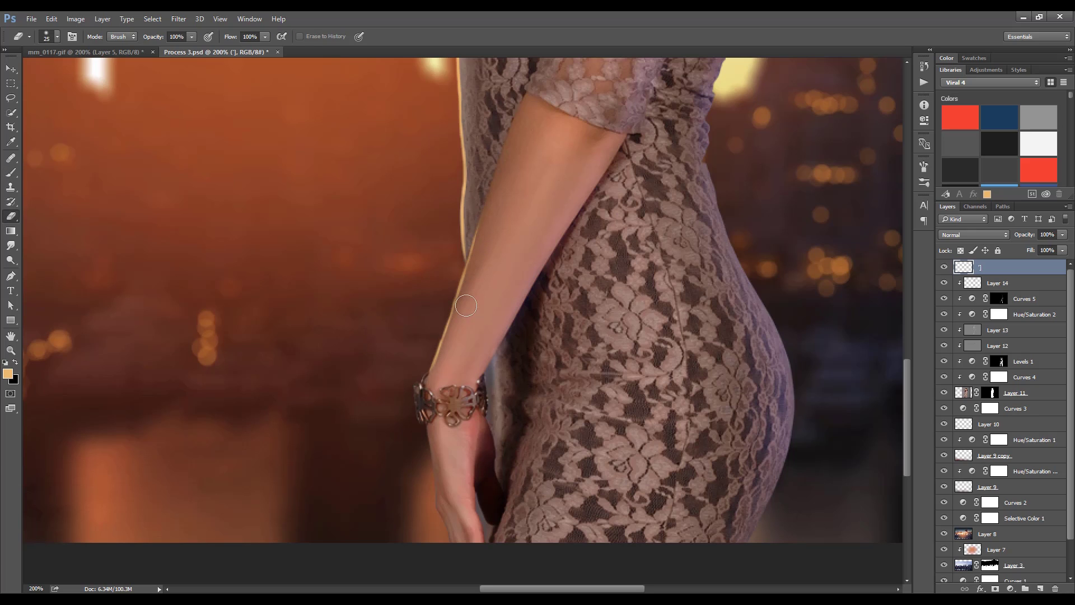
pyautogui.moveTo(423, 379); pyautogui.dragTo(436, 324)
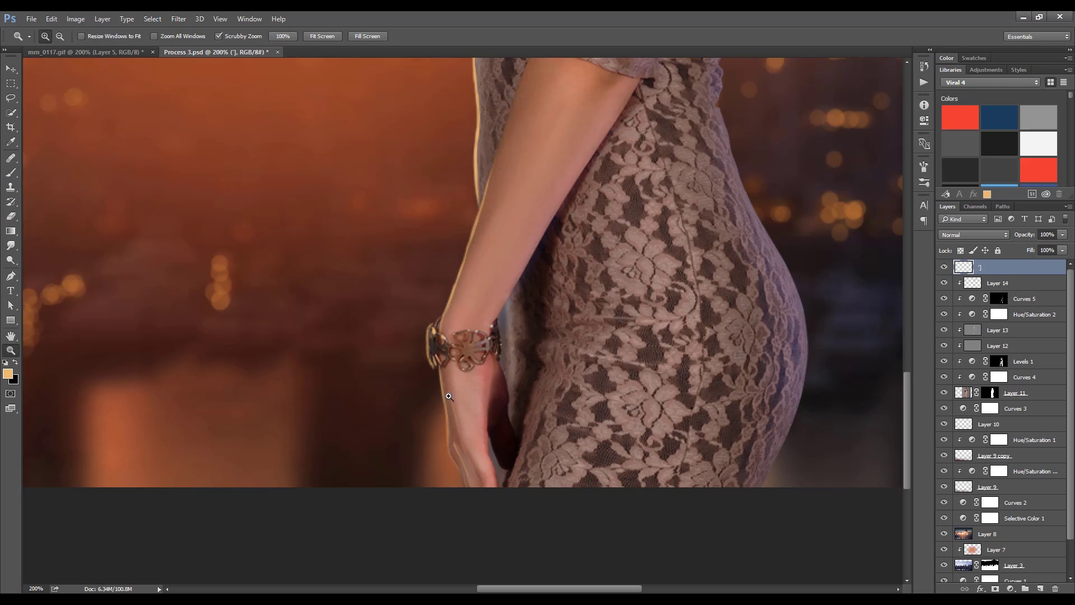
# Review the rim light on the hair tips, dress, wrist and bracelet at several zoom levels
pyautogui.scroll(5, 427, 338)
pyautogui.scroll(5, 427, 339)
pyautogui.scroll(5, 545, 173)
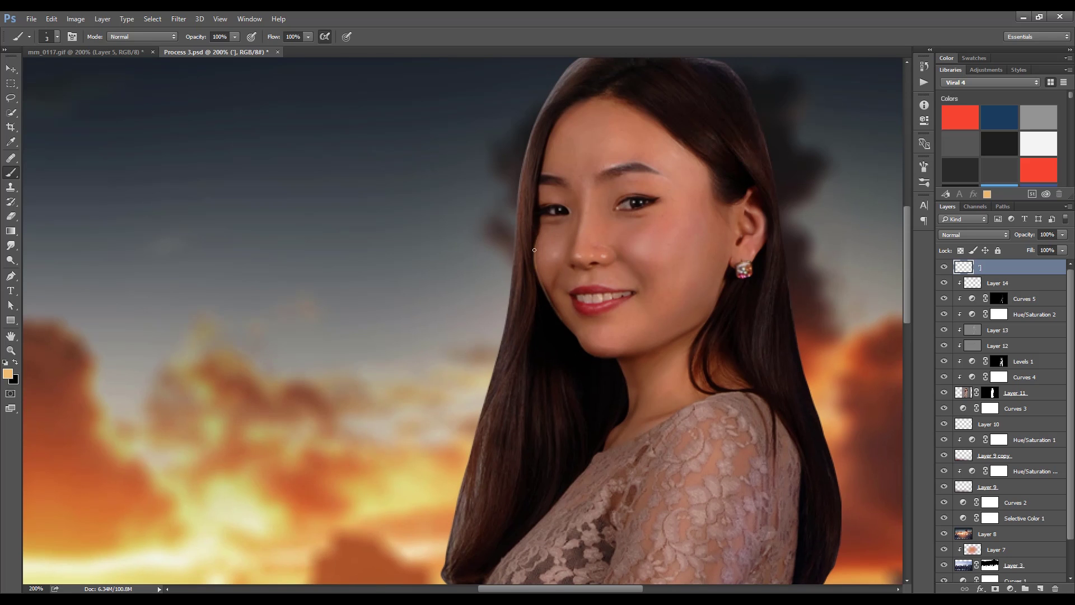
pyautogui.moveTo(538, 253); pyautogui.dragTo(528, 229)
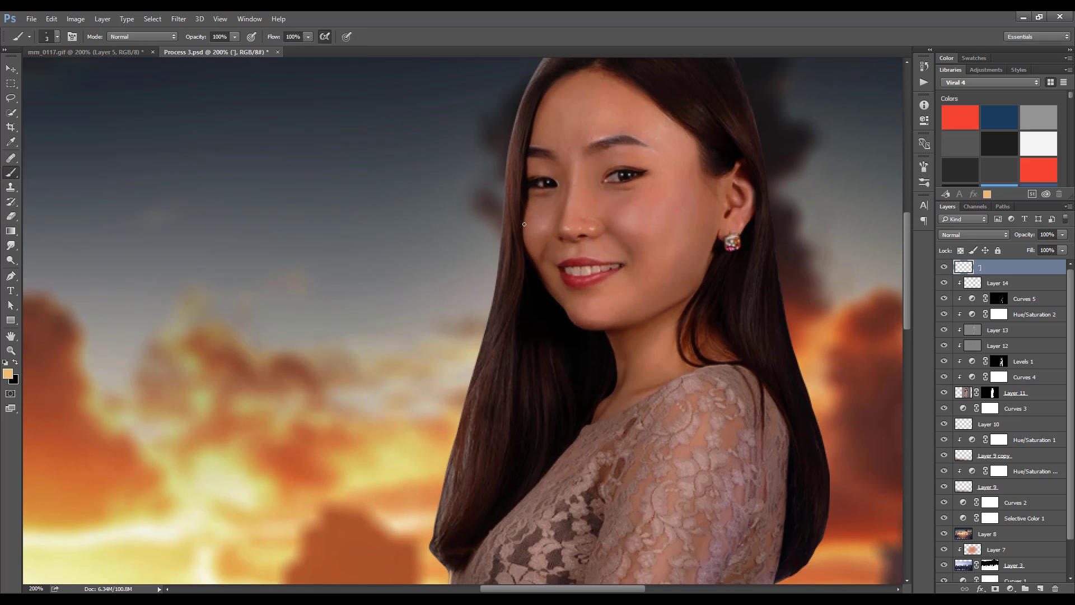
pyautogui.hotkey('ctrl', '-')
pyautogui.hotkey('ctrl', '+')
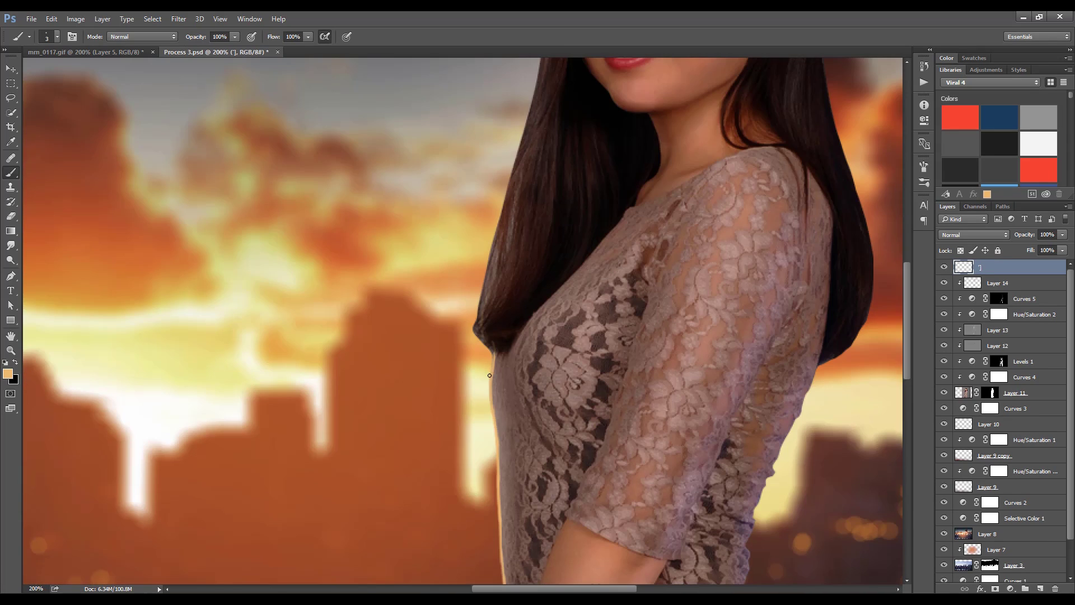
pyautogui.scroll(-3, 496, 361)
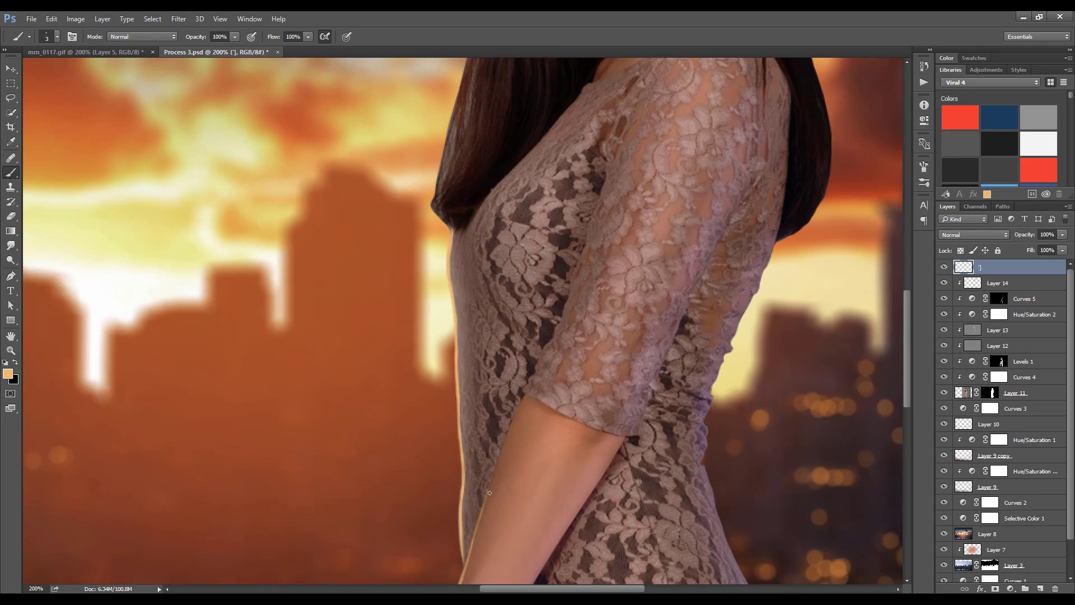
pyautogui.scroll(-3, 490, 493)
pyautogui.hotkey('ctrl', '-')
pyautogui.hotkey('ctrl', '+')
pyautogui.press(']')
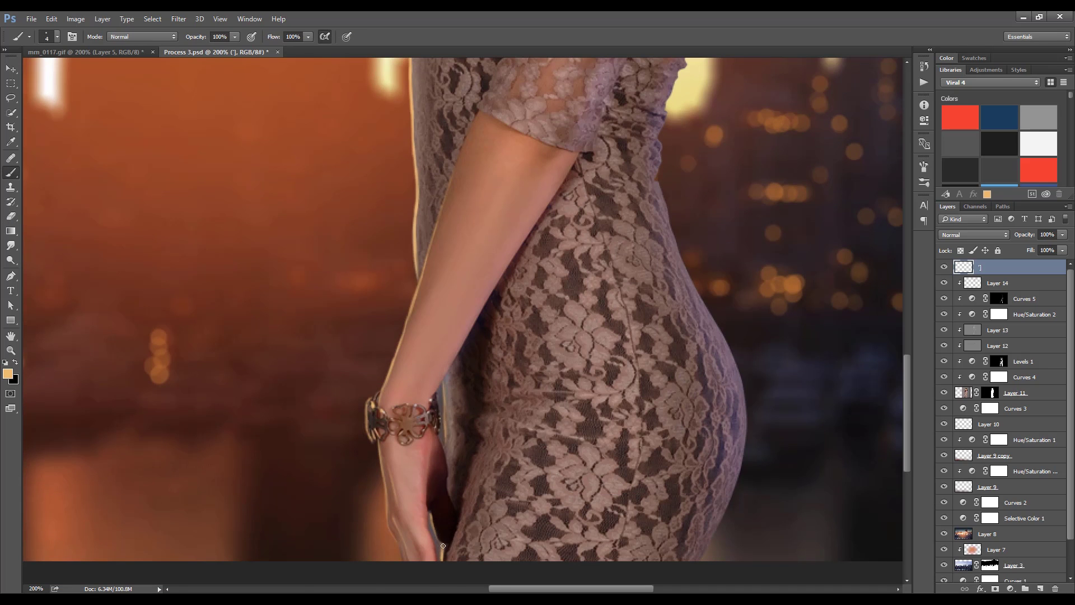
pyautogui.hotkey('ctrl', '-')
pyautogui.scroll(3, 577, 378)
# Save the composite and add a new Layer 15 at the top of the stack
pyautogui.hotkey('ctrl', 's')
pyautogui.hotkey('ctrl', 'shift', 'alt', 'n')
pyautogui.keyDown('alt'); pyautogui.click(577, 378); pyautogui.keyUp('alt')
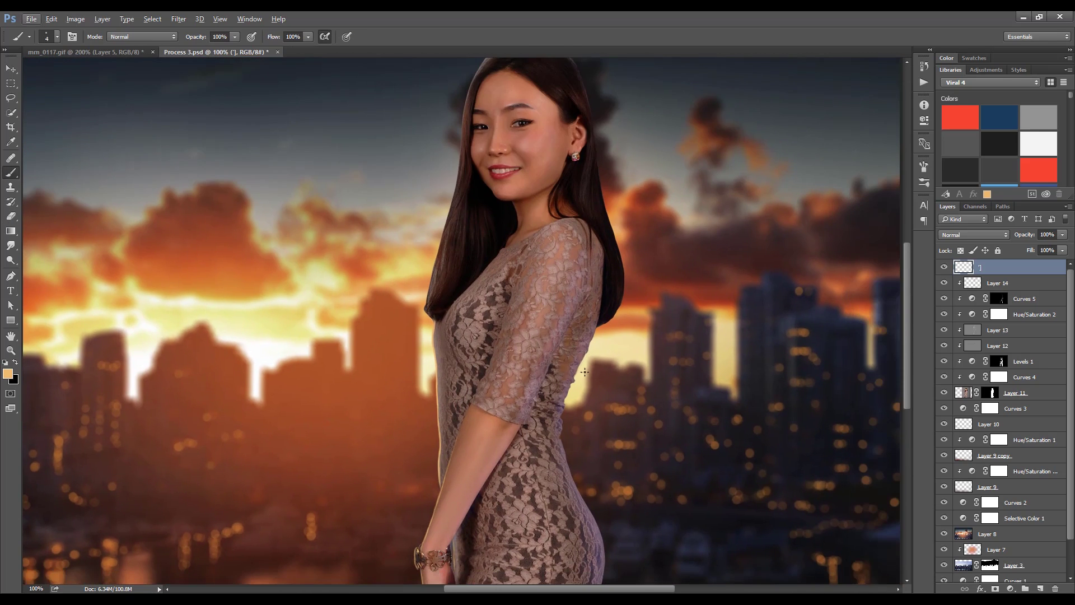
pyautogui.hotkey('ctrl', '+')
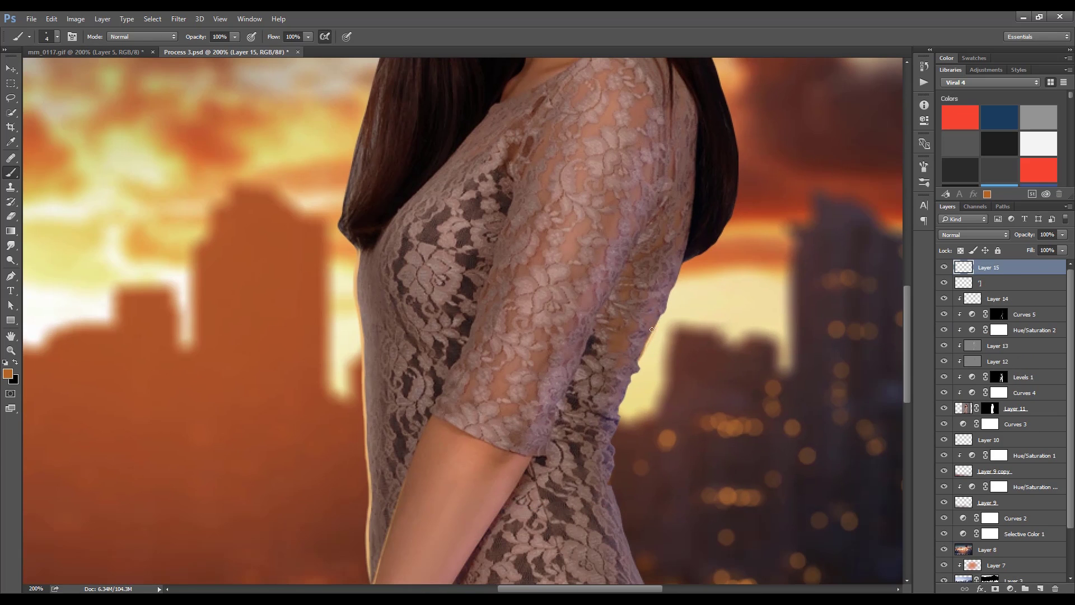
# Brush a lighter orange rim along the dress back and hip, erasing stray paint
pyautogui.keyDown('alt'); pyautogui.click(639, 359); pyautogui.keyUp('alt')
pyautogui.scroll(-2, 652, 340)
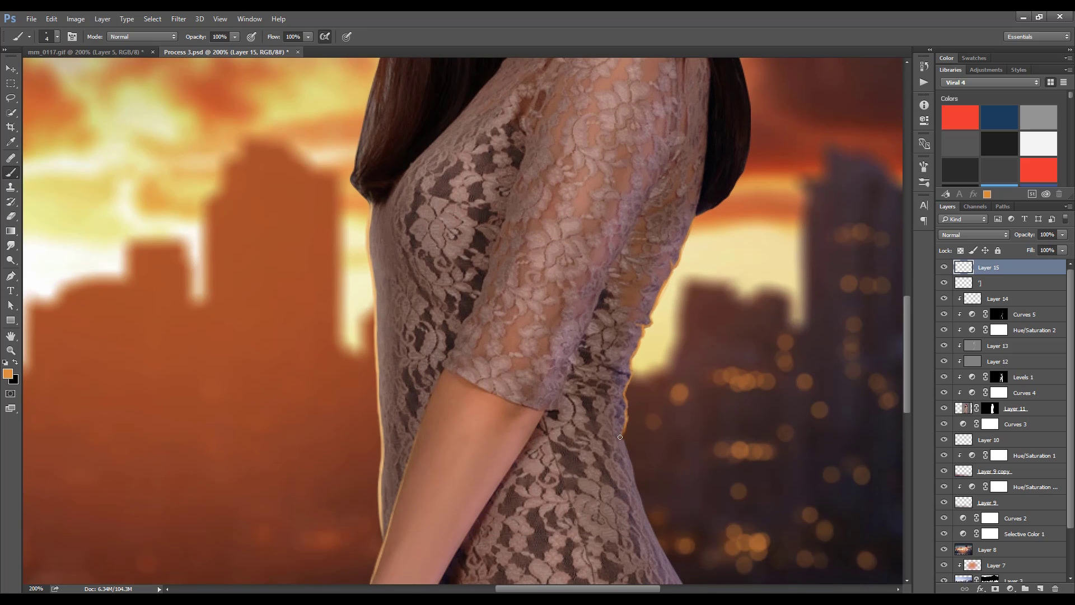
pyautogui.scroll(-2, 620, 437)
pyautogui.press('e')
pyautogui.scroll(-3, 664, 459)
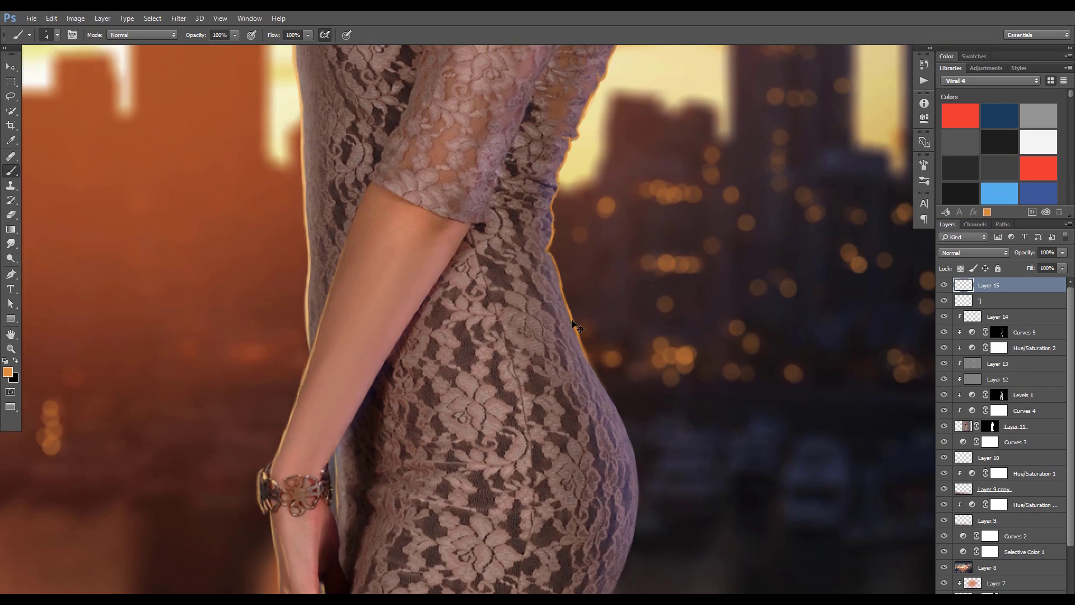
pyautogui.scroll(-2, 577, 327)
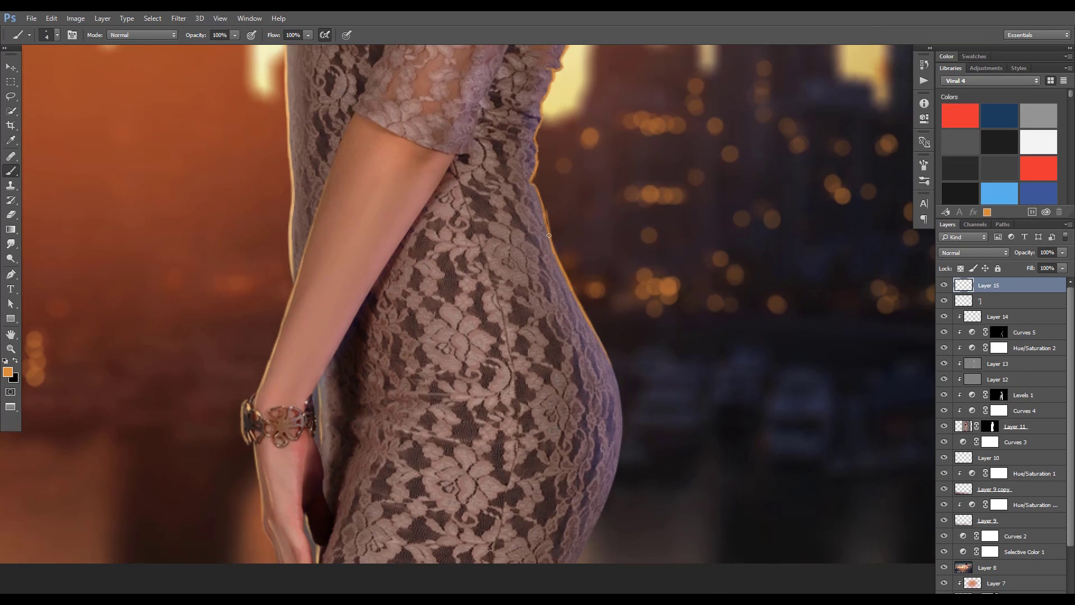
pyautogui.scroll(-2, 577, 435)
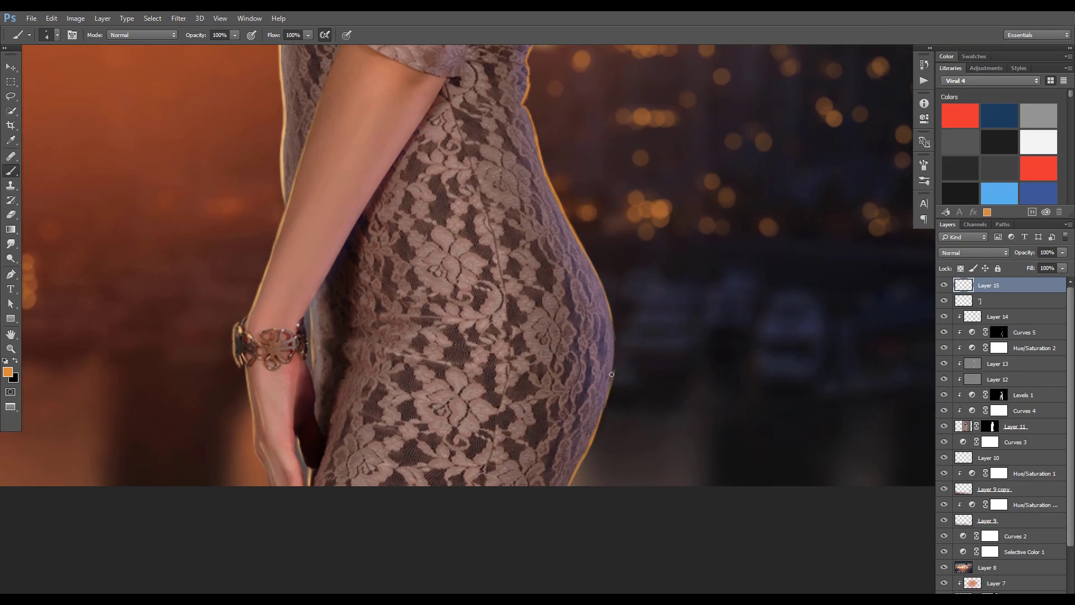
pyautogui.scroll(1, 606, 404)
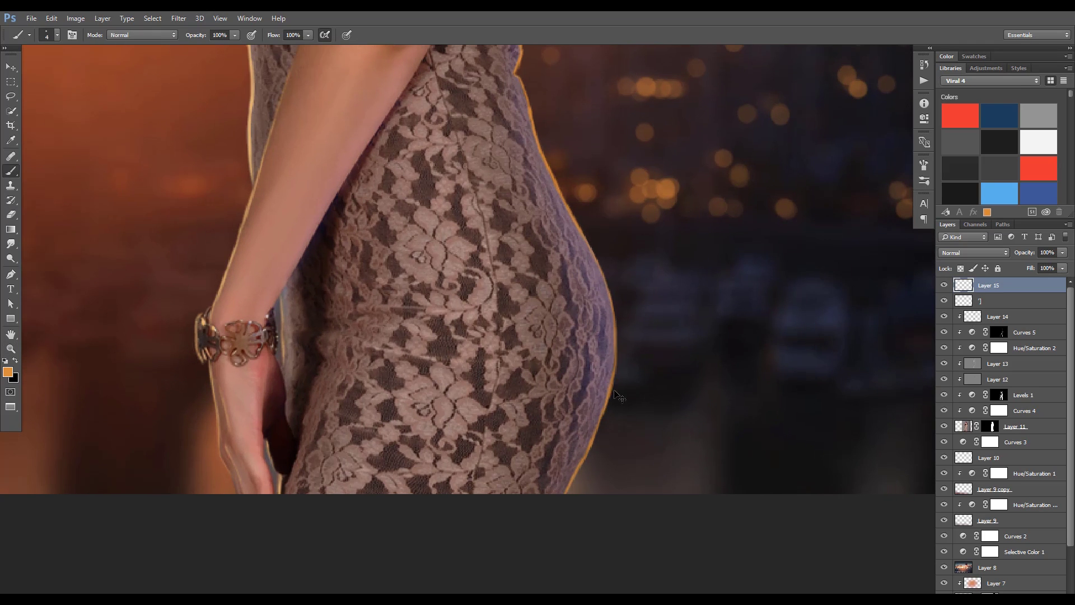
pyautogui.moveTo(606, 405); pyautogui.dragTo(684, 212)
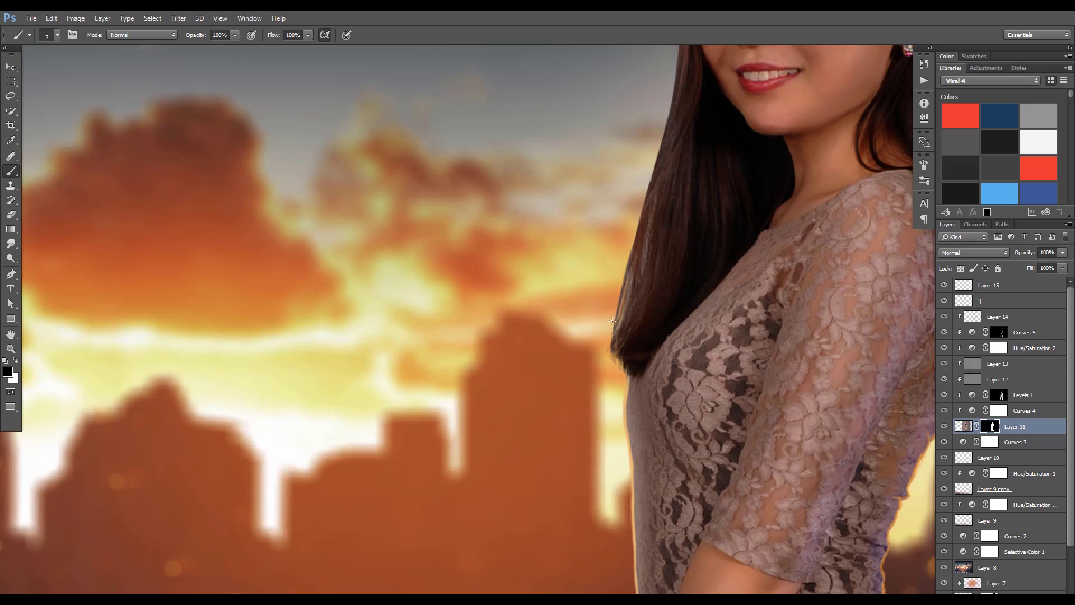
# Reset colours to black and white and move to the top of the head and hair ends
pyautogui.rightClick(653, 226)
pyautogui.press('Escape')
pyautogui.moveTo(616, 323); pyautogui.dragTo(593, 411)
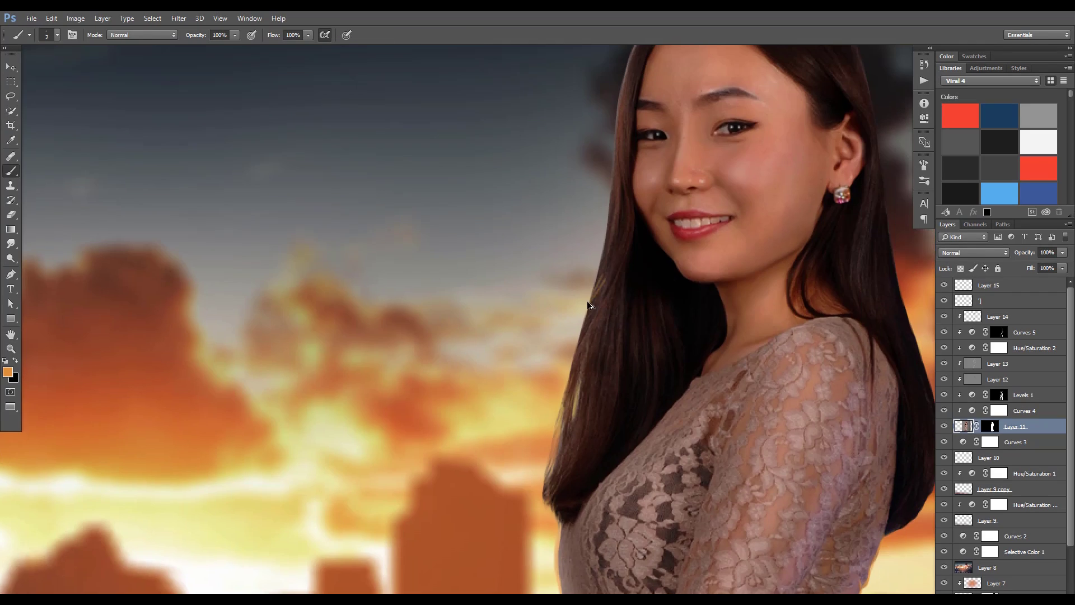
pyautogui.press('d')
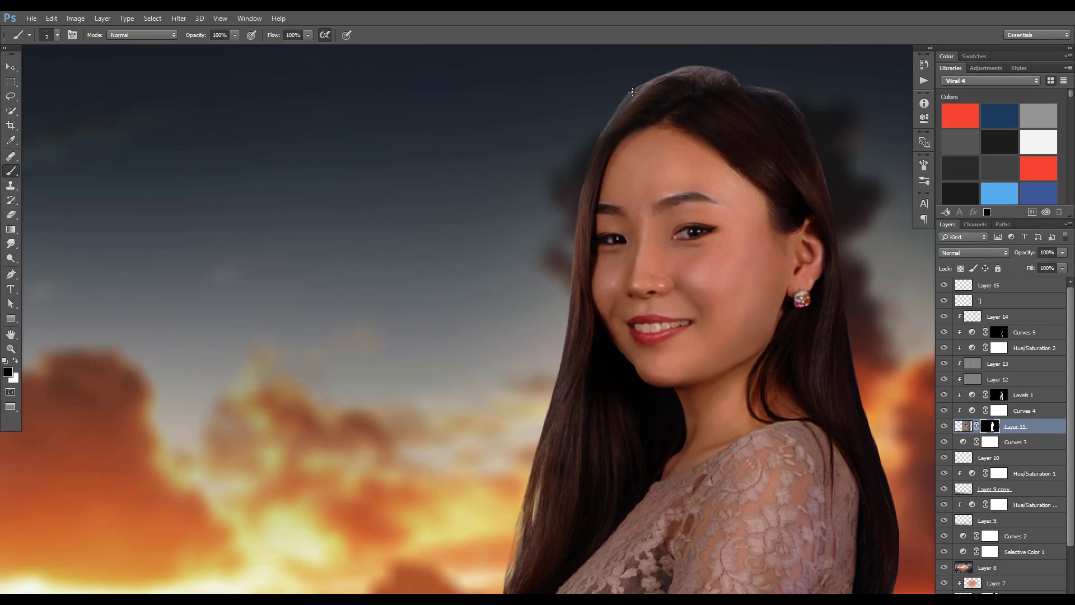
pyautogui.moveTo(635, 97); pyautogui.dragTo(548, 185)
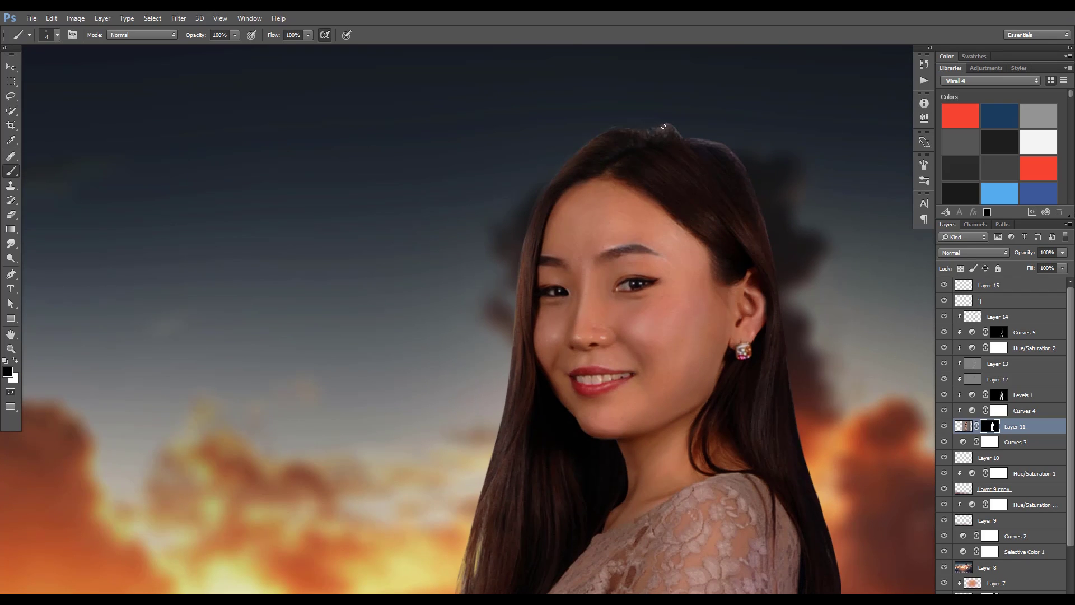
pyautogui.moveTo(682, 133); pyautogui.dragTo(601, 135)
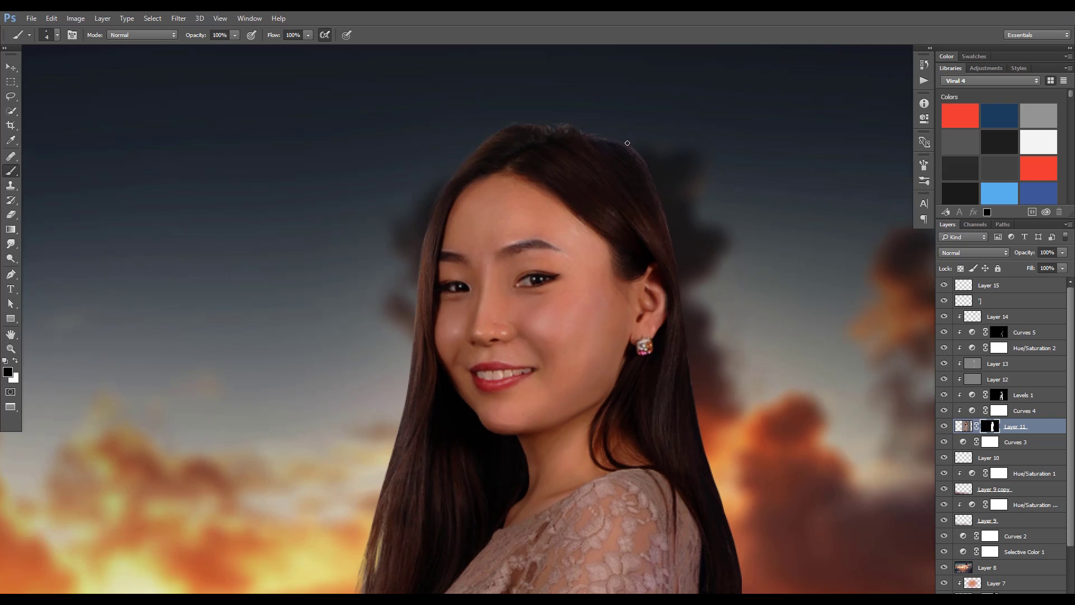
pyautogui.moveTo(672, 253); pyautogui.dragTo(613, 1)
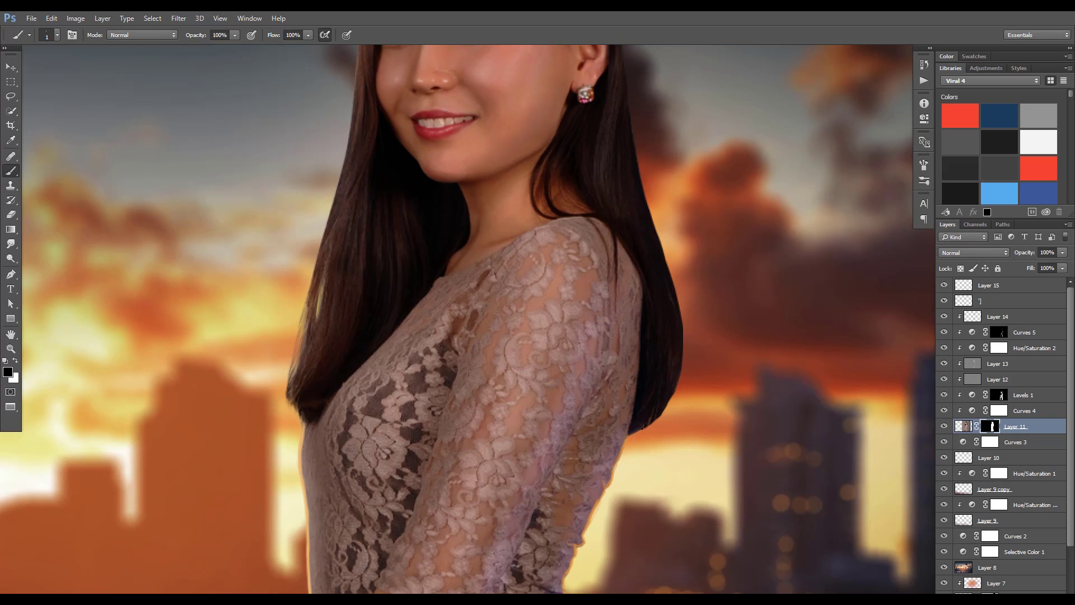
# Paint light strands along the right hair edge, then fit the whole composite in view
pyautogui.moveTo(647, 396); pyautogui.dragTo(666, 407)
pyautogui.moveTo(670, 280); pyautogui.dragTo(684, 403)
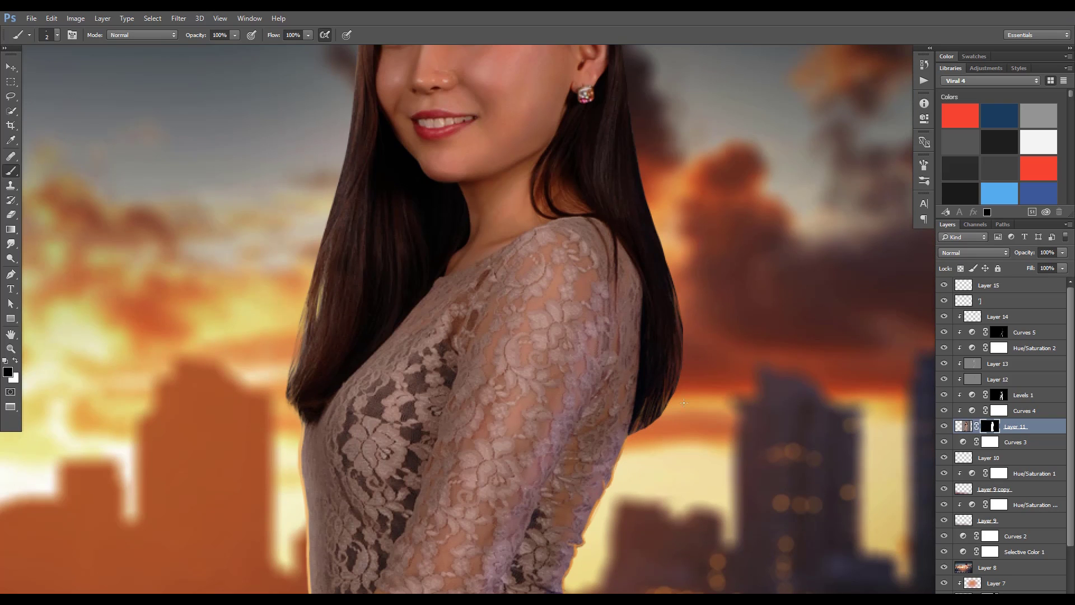
pyautogui.scroll(1, 645, 207)
pyautogui.scroll(4, 638, 188)
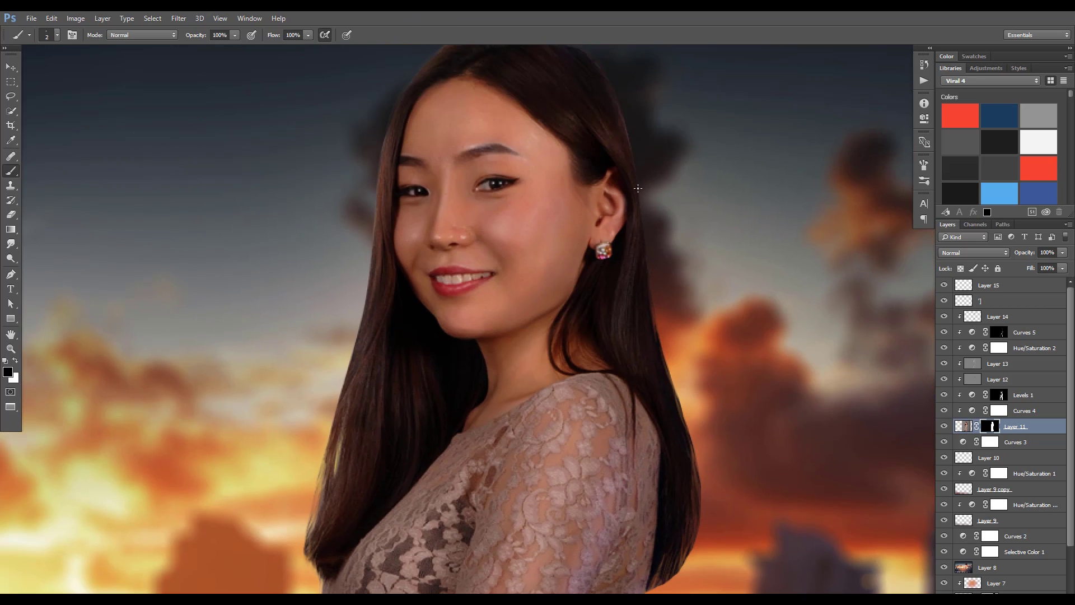
pyautogui.hotkey('ctrl', '0')
# Add a Curves adjustment that darkens the shadows, adjusting its white and black points
pyautogui.click(1011, 588)
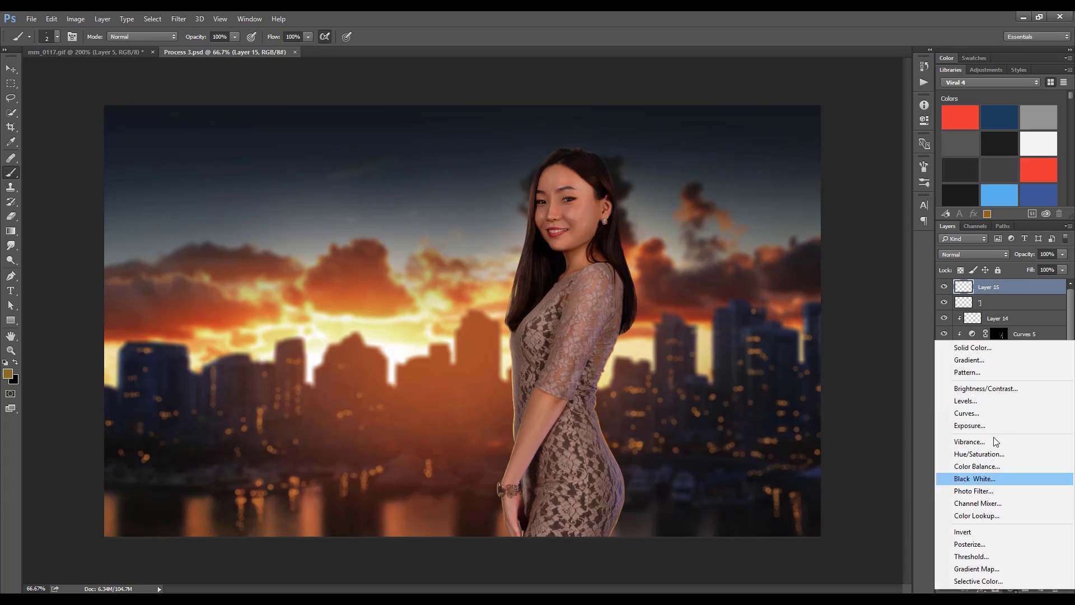
pyautogui.click(985, 413)
pyautogui.moveTo(802, 245); pyautogui.dragTo(798, 253)
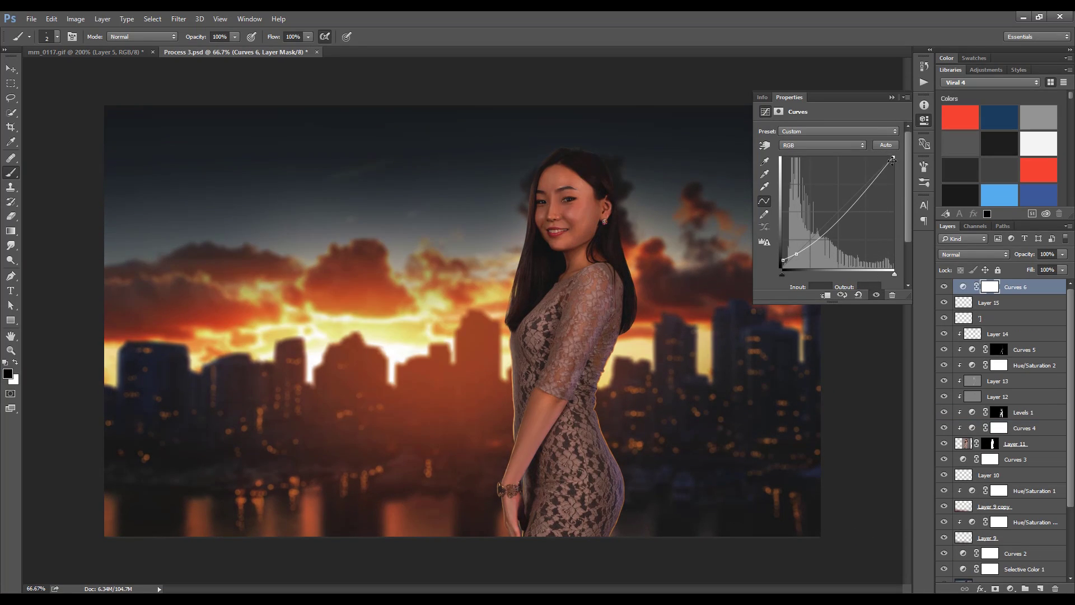
pyautogui.moveTo(893, 158); pyautogui.dragTo(888, 158)
pyautogui.moveTo(783, 260); pyautogui.dragTo(768, 268)
# Add a Brightness/Contrast adjustment with Use Legacy on and lowered contrast
pyautogui.click(1011, 589)
pyautogui.click(985, 380)
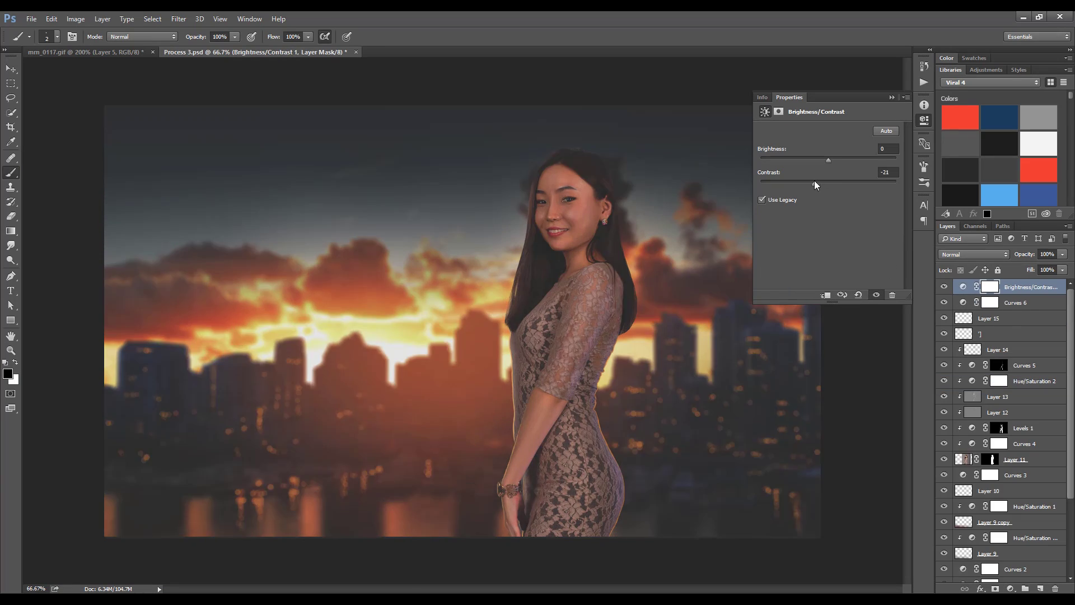
pyautogui.click(763, 199)
pyautogui.moveTo(828, 158)
pyautogui.mouseDown()
pyautogui.moveTo(812, 160)
pyautogui.moveTo(811, 183)
pyautogui.mouseUp()
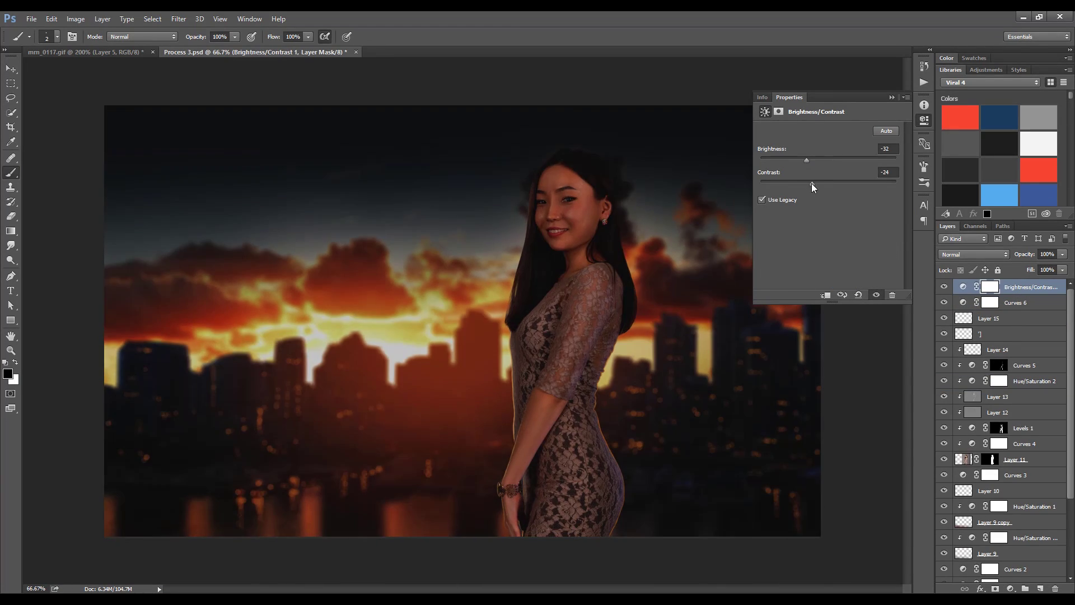
pyautogui.hotkey('ctrl', '1')
pyautogui.hotkey('ctrl', '-')
# Reshape the shadow end of Curves 6 and add empty Layer 16 above it
pyautogui.click(1016, 302)
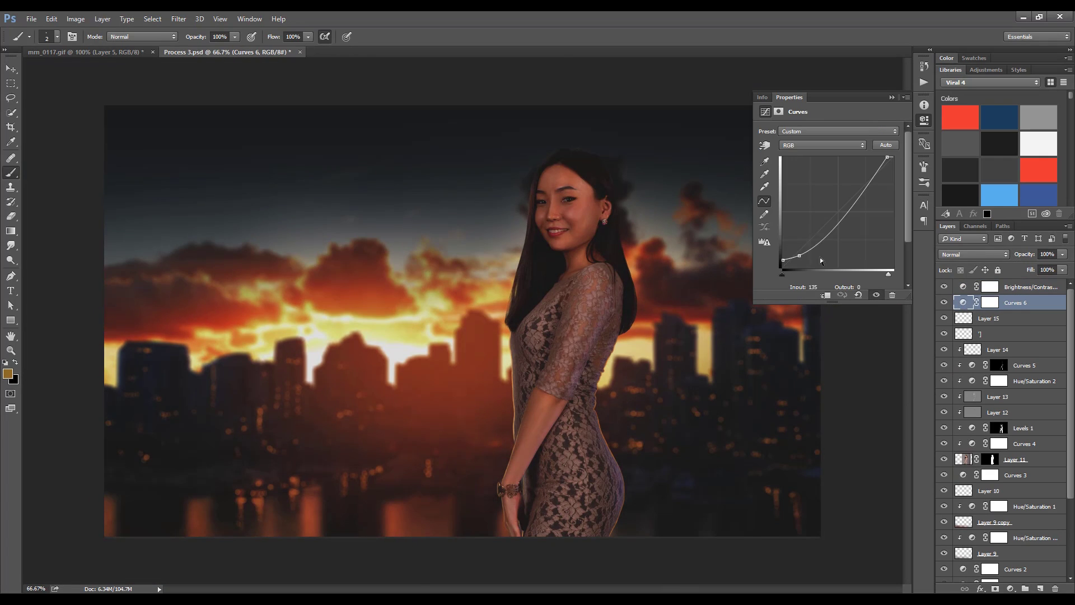
pyautogui.moveTo(783, 268); pyautogui.dragTo(781, 261)
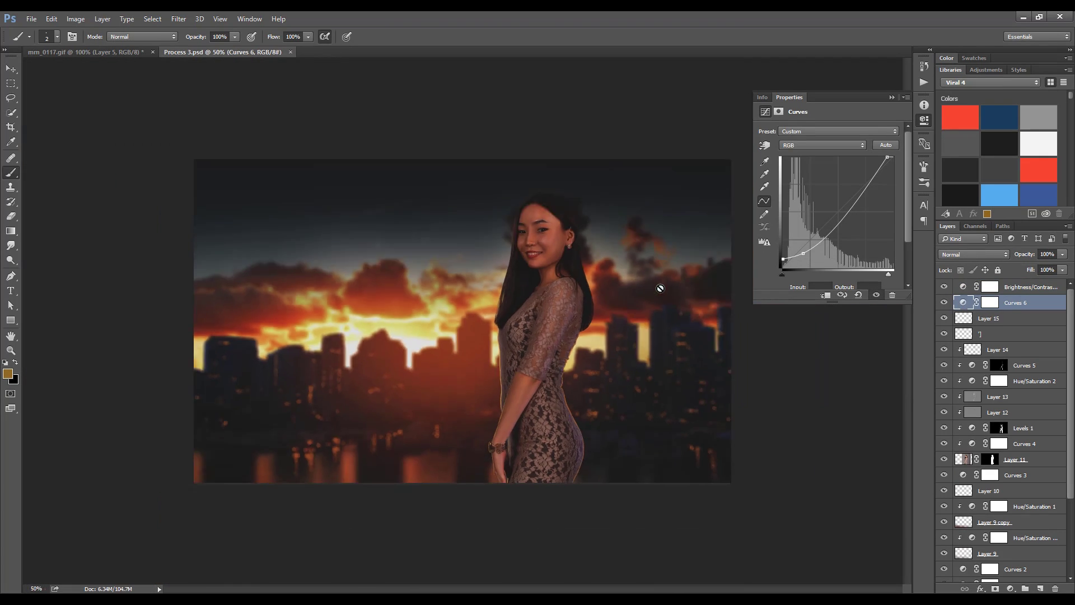
pyautogui.hotkey('ctrl', 'shift', 'alt', 'n')
pyautogui.keyDown('alt'); pyautogui.click(413, 302); pyautogui.keyUp('alt')
# Try a big yellow sky glow layer below Curves 6 with different blend modes, then delete it
pyautogui.rightClick(413, 302)
pyautogui.keyDown('alt'); pyautogui.click(365, 305); pyautogui.keyUp('alt')
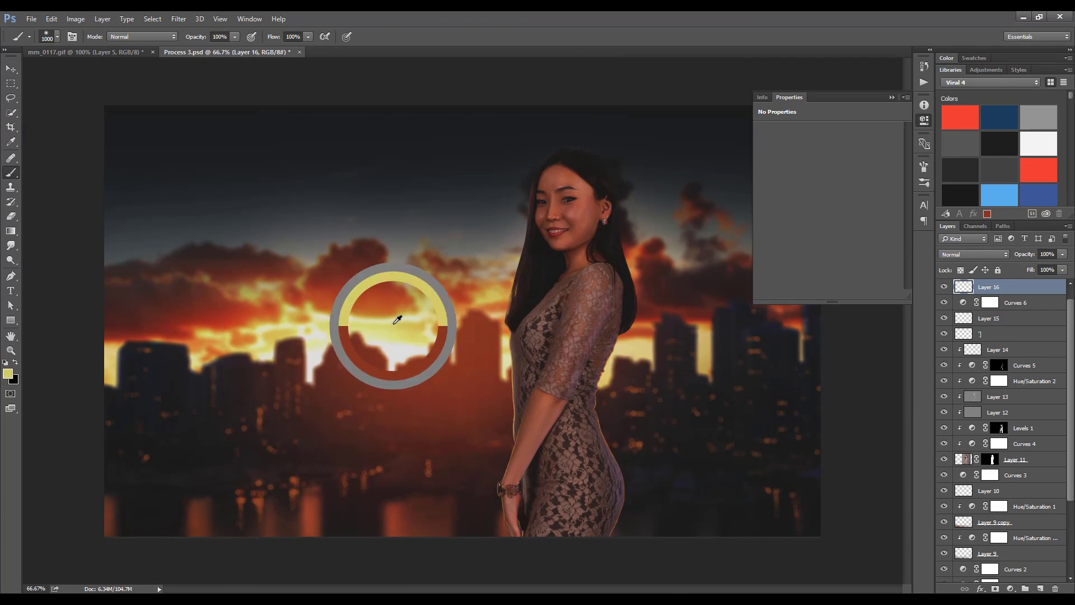
pyautogui.moveTo(392, 324); pyautogui.dragTo(394, 366)
pyautogui.hotkey('ctrl', '[')
pyautogui.click(975, 254)
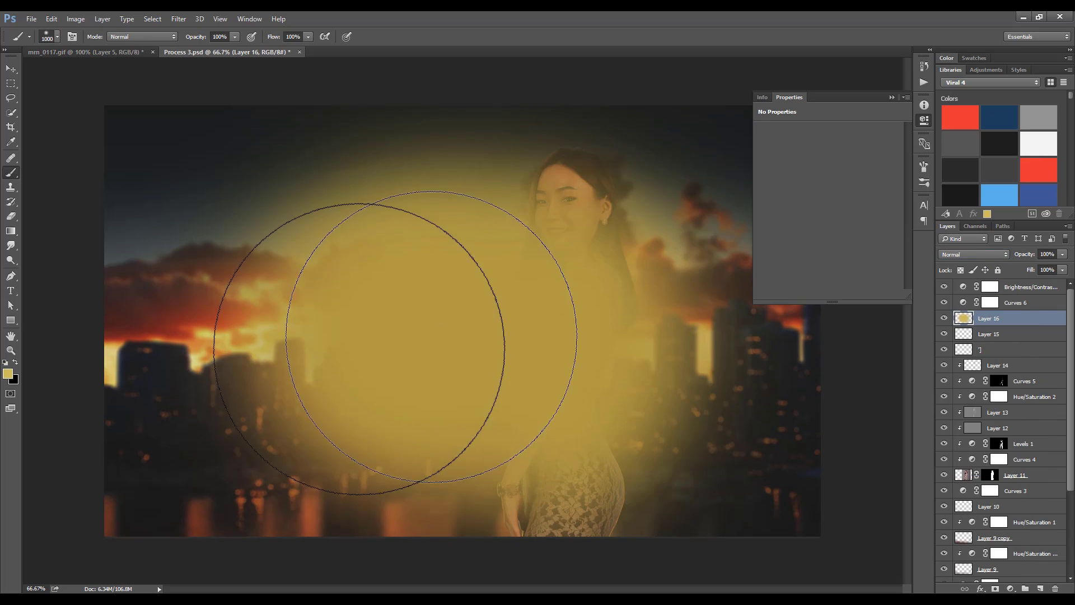
pyautogui.press('Down')
pyautogui.press('Down')
pyautogui.press('Down')
pyautogui.press('Down')
pyautogui.press('Down')
pyautogui.press('Down')
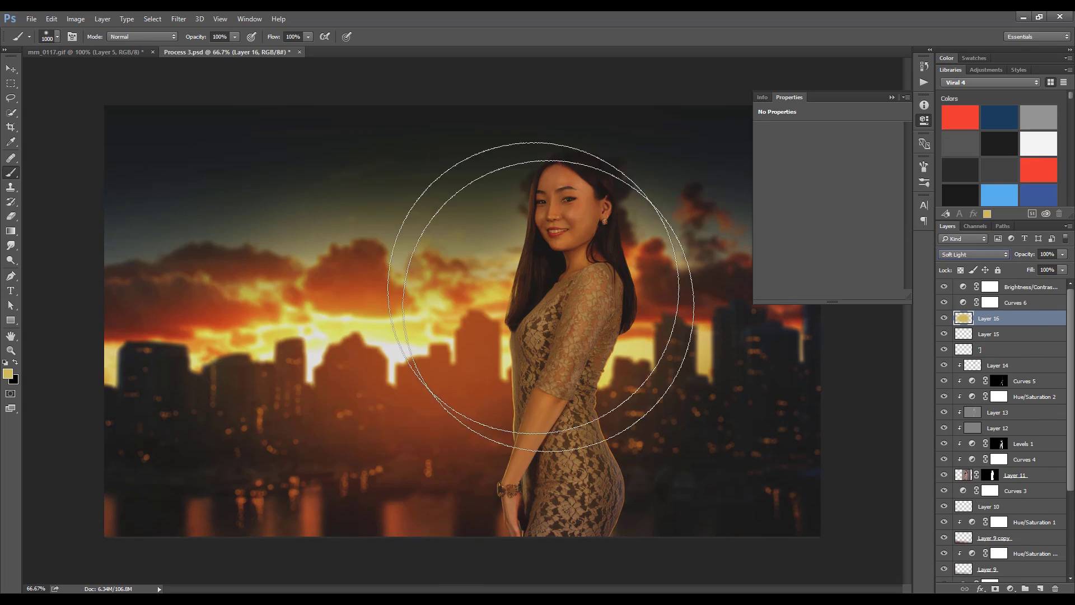
pyautogui.press('v')
pyautogui.click(975, 255)
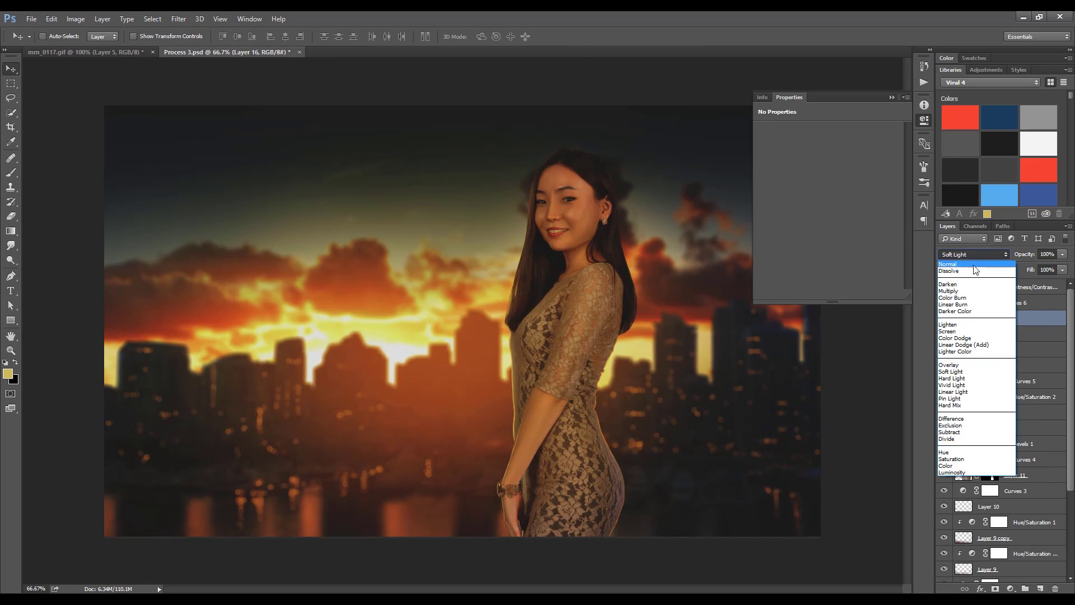
pyautogui.press('b')
pyautogui.press('Delete')
# Re-enable Curves 6, hide Layer 7, and shift its duplicate about 296 px sideways
pyautogui.click(944, 303)
pyautogui.scroll(-3, 947, 514)
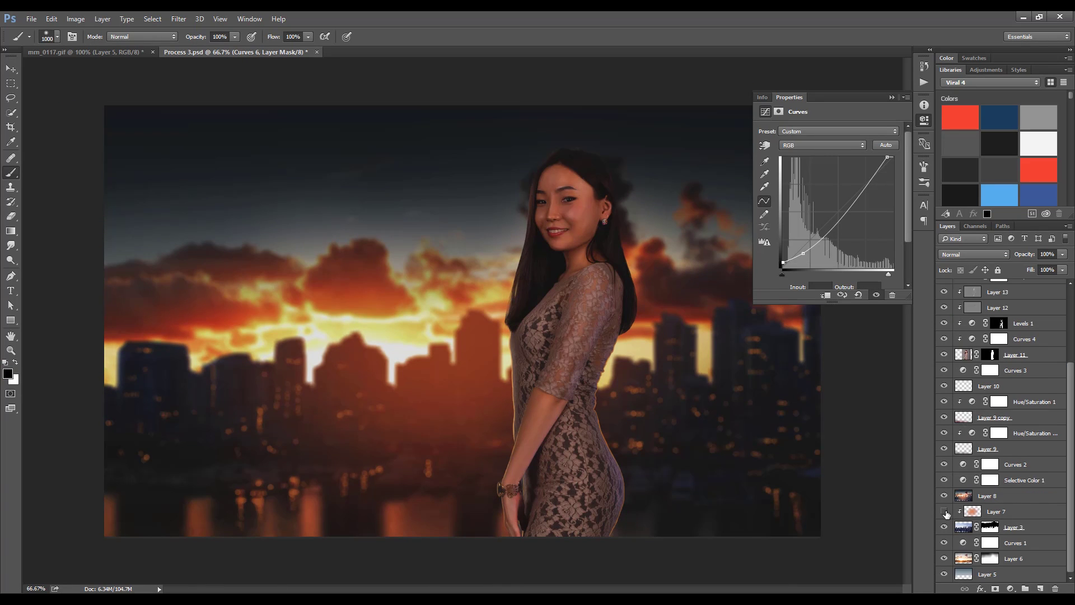
pyautogui.click(945, 514)
pyautogui.moveTo(991, 511); pyautogui.dragTo(992, 488)
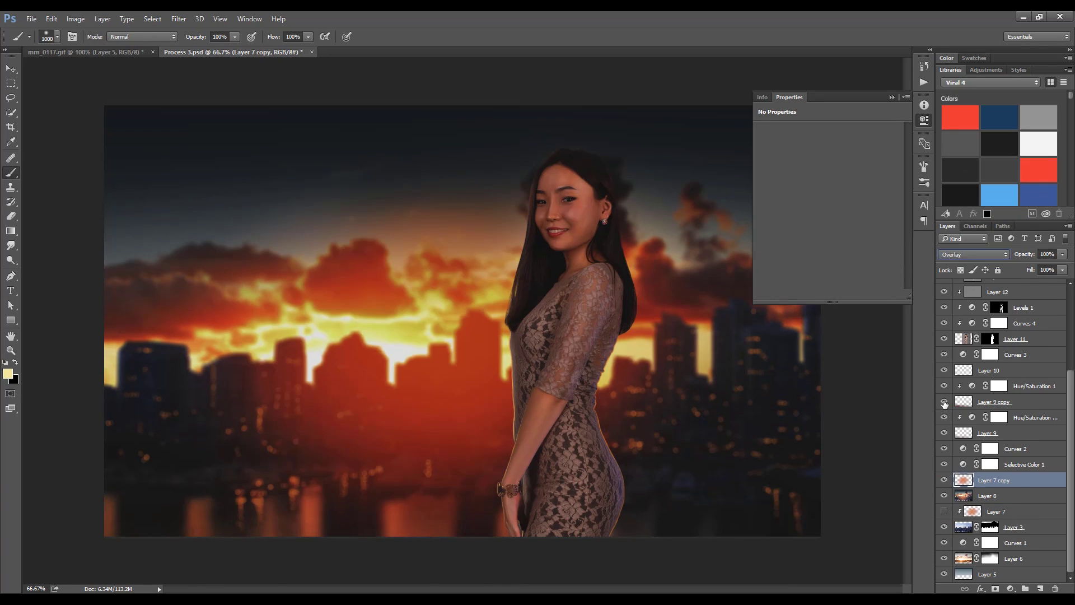
pyautogui.press('v')
pyautogui.moveTo(523, 437)
pyautogui.mouseDown()
pyautogui.moveTo(680, 406)
pyautogui.moveTo(633, 448)
pyautogui.mouseUp()
pyautogui.scroll(2, 1003, 504)
# Add a Curves adjustment above Layer 7 copy that lifts the midtones and deepens the black point
pyautogui.click(1011, 588)
pyautogui.click(919, 389)
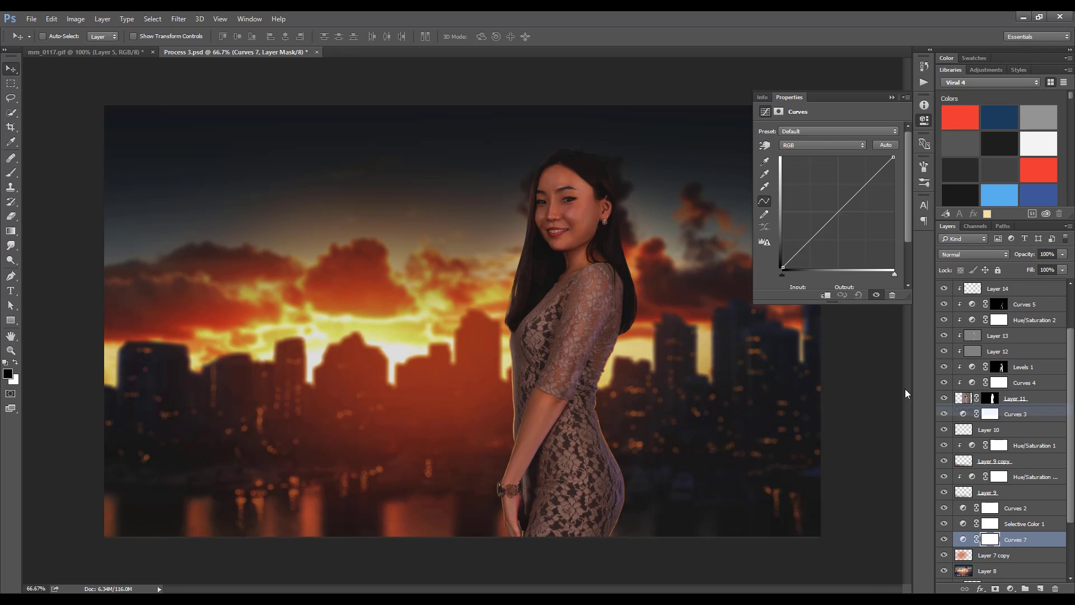
pyautogui.moveTo(783, 268); pyautogui.dragTo(815, 229)
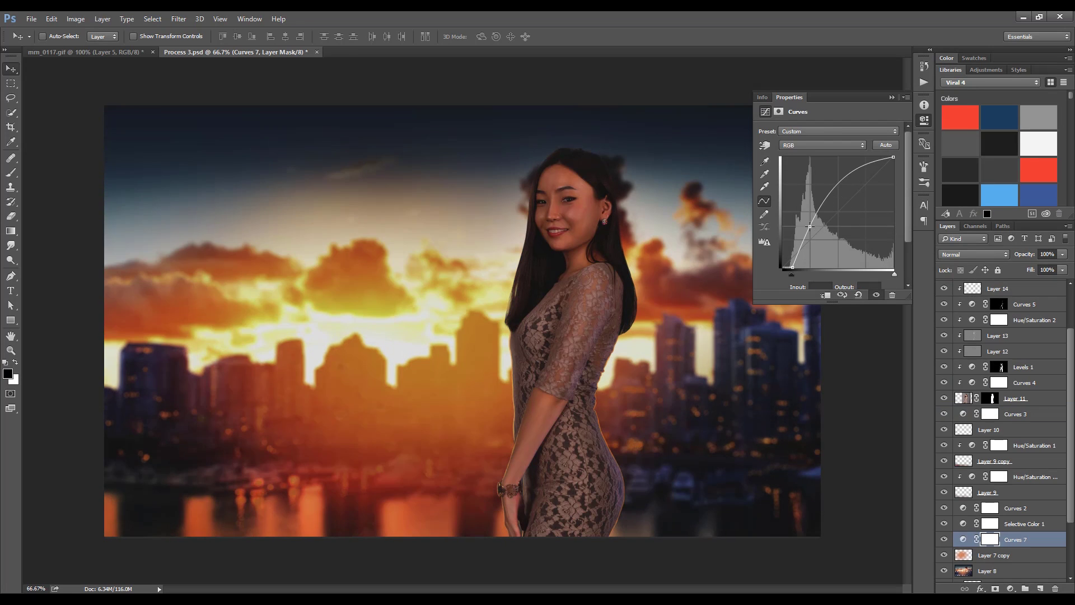
# Paint a soft yellow glow behind the woman on Layer 16, blended in Soft Light at 35% opacity
pyautogui.press('b')
pyautogui.moveTo(413, 325); pyautogui.dragTo(384, 287)
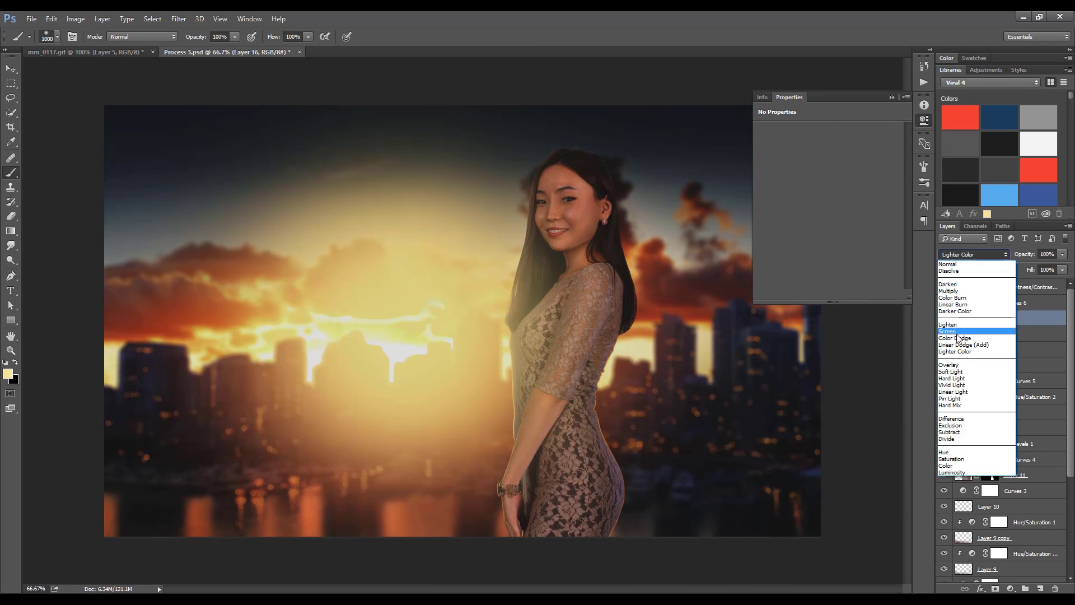
pyautogui.click(974, 255)
pyautogui.click(975, 358)
pyautogui.press('Down')
pyautogui.moveTo(1025, 254); pyautogui.dragTo(1002, 254)
# Shrink the brush, zoom out to the whole composite, and compare blend modes for the glow layer
pyautogui.press('[')
pyautogui.press('[')
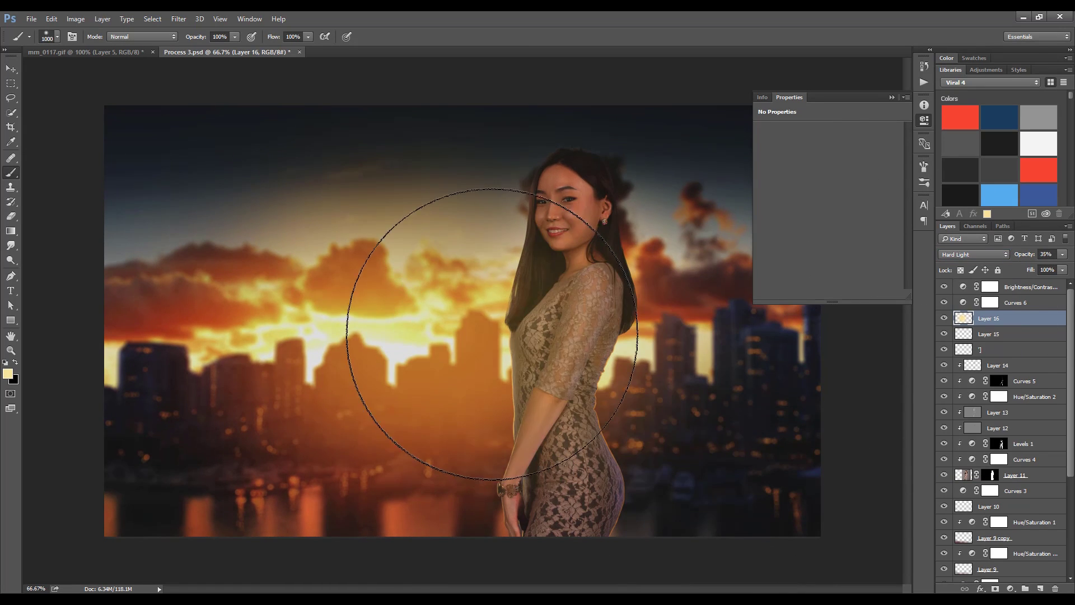
pyautogui.press('[')
pyautogui.press('[')
pyautogui.press('[')
pyautogui.hotkey('ctrl', '-')
pyautogui.press('Up')
pyautogui.press('Down')
pyautogui.scroll(-3, 1003, 426)
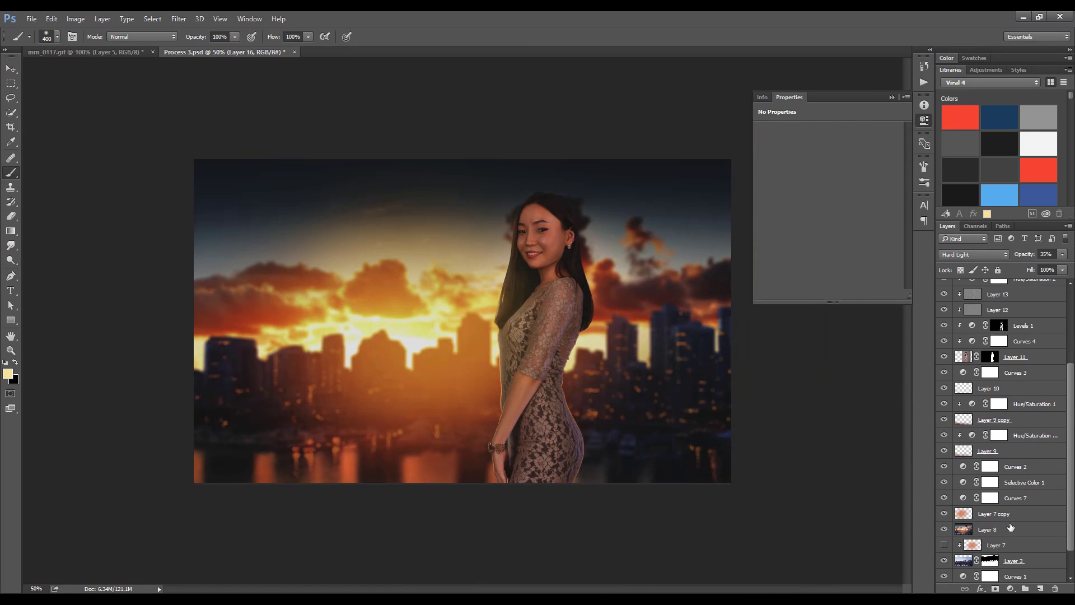
pyautogui.press('Up')
# Set Layer 7 copy to 50% opacity, re-enable Brightness/Contrast 1 and Curves 6, and nudge the woman
pyautogui.click(956, 516)
pyautogui.press('v')
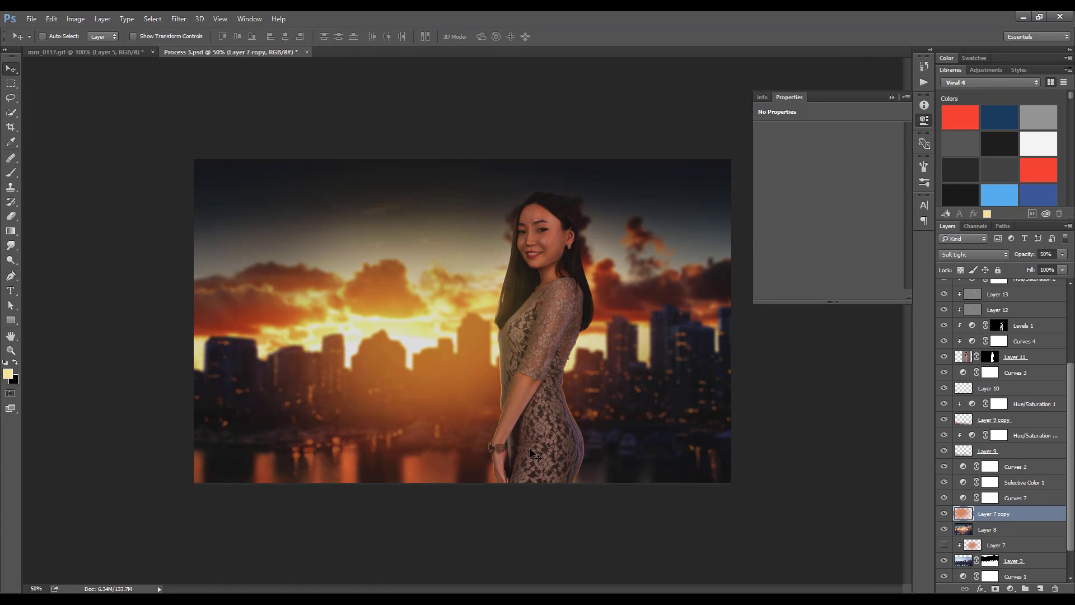
pyautogui.hotkey('alt', '.')
pyautogui.hotkey('ctrl', '+')
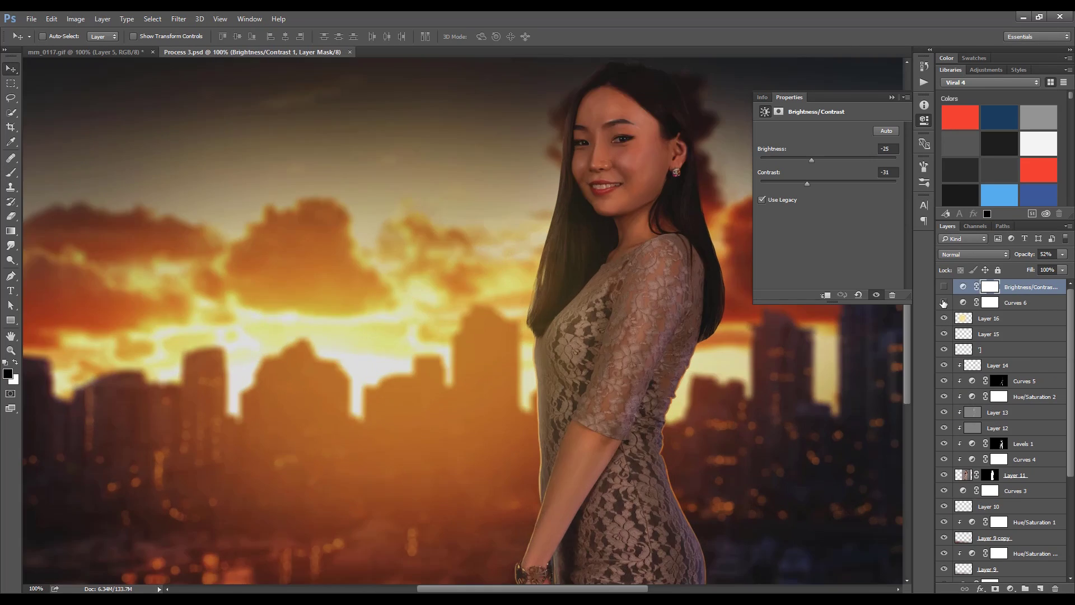
pyautogui.moveTo(944, 287); pyautogui.dragTo(945, 303)
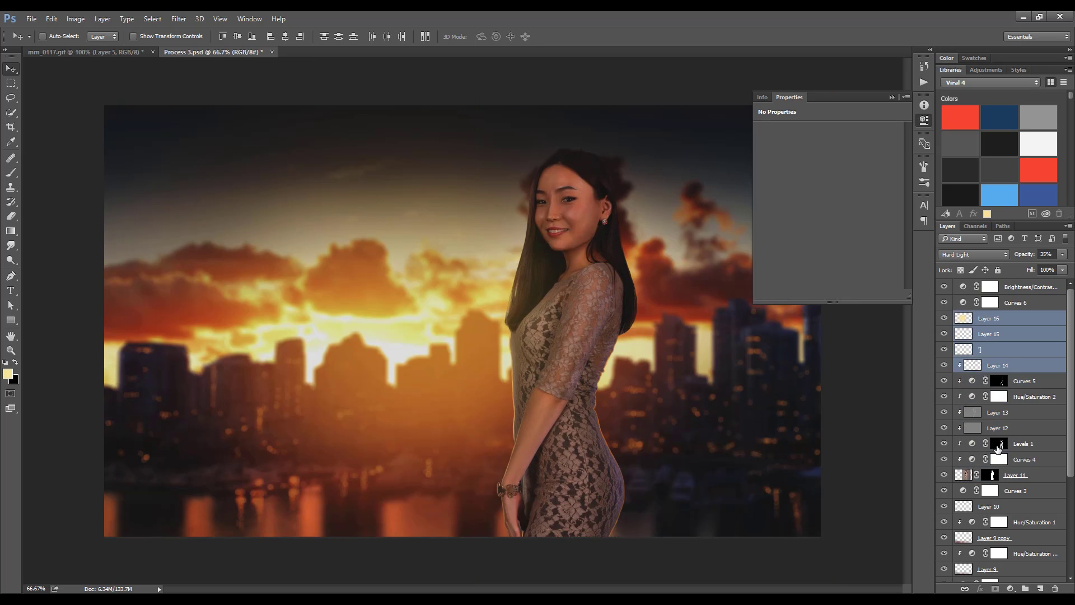
pyautogui.keyDown('shift'); pyautogui.click(1008, 475); pyautogui.keyUp('shift')
pyautogui.moveTo(569, 347); pyautogui.dragTo(571, 350)
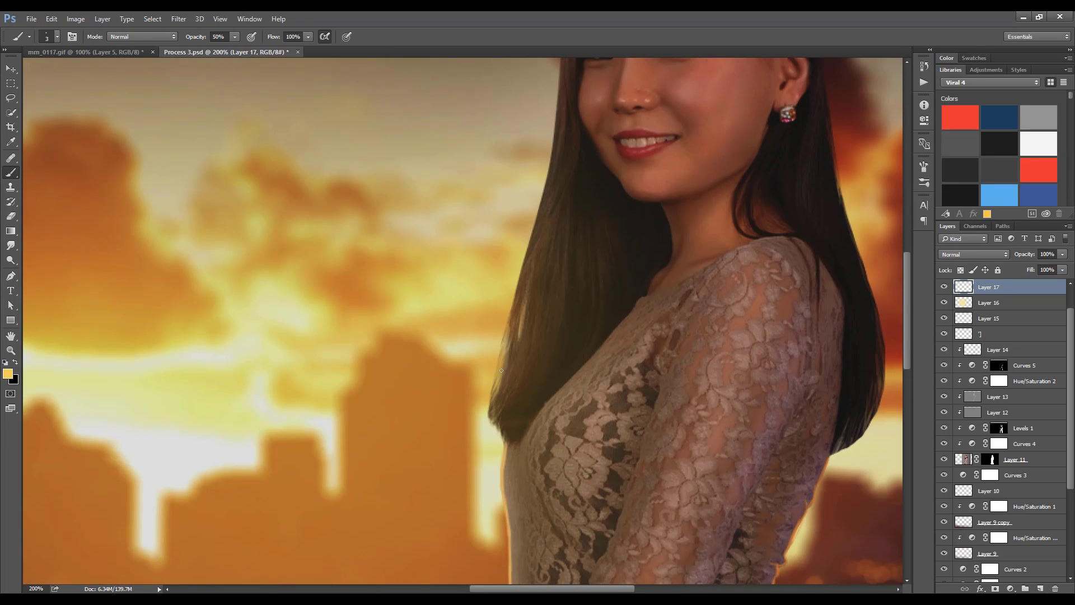
# Set the brush to full opacity and paint bright strands along the upper hair edge
pyautogui.rightClick(493, 417)
pyautogui.press('0')
pyautogui.scroll(2, 504, 347)
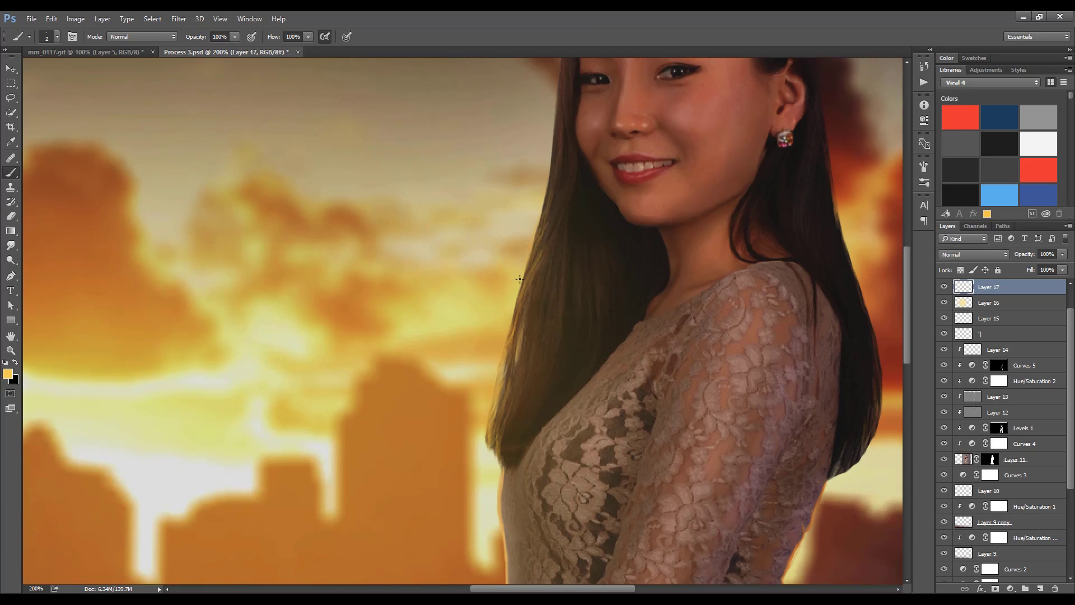
pyautogui.moveTo(552, 171); pyautogui.dragTo(535, 249)
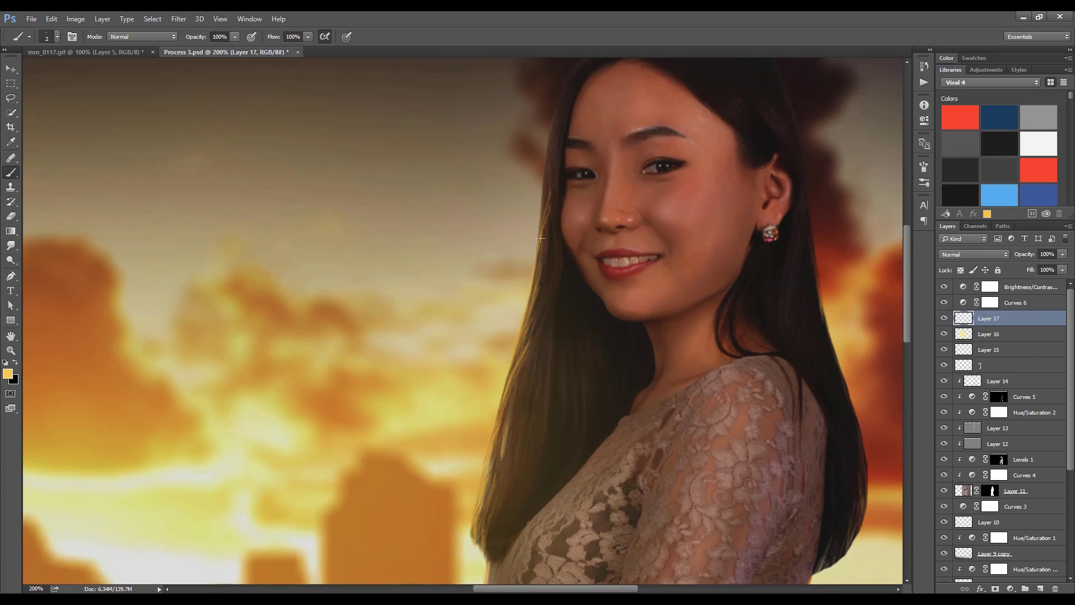
pyautogui.moveTo(541, 239)
pyautogui.mouseDown()
pyautogui.moveTo(543, 179)
pyautogui.moveTo(534, 266)
pyautogui.mouseUp()
pyautogui.scroll(-2, 480, 527)
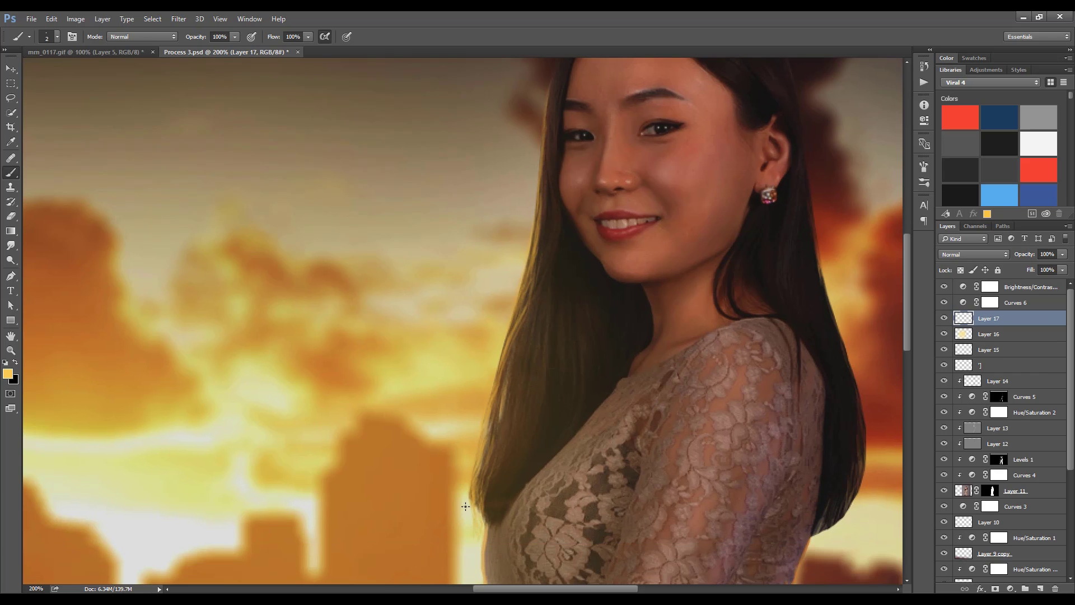
# Paint thin golden strands down the left hair edge and clean up the top highlight
pyautogui.moveTo(475, 467); pyautogui.dragTo(504, 396)
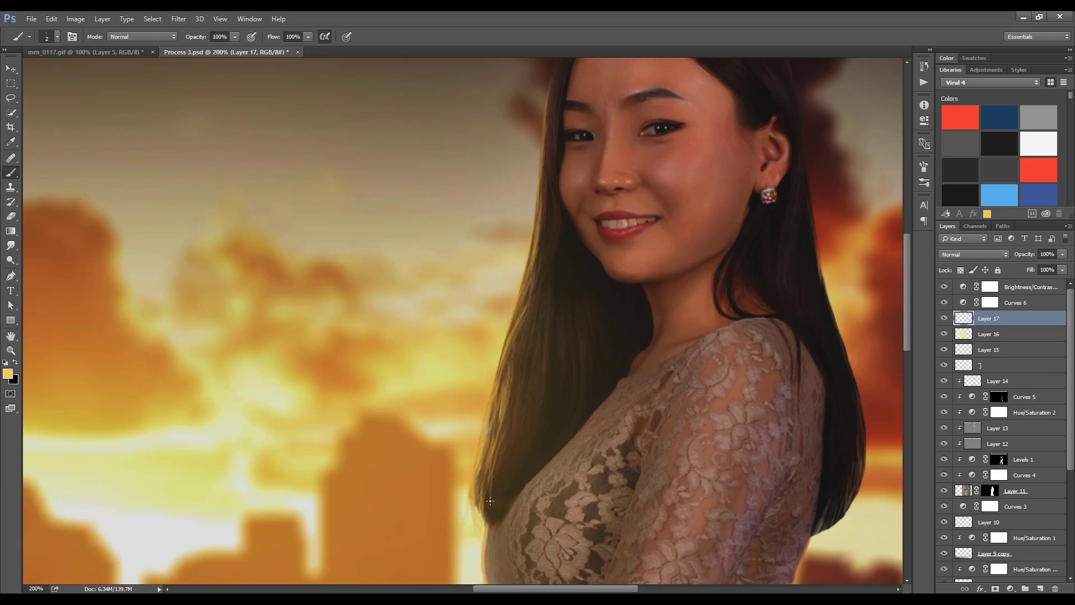
pyautogui.scroll(5, 505, 395)
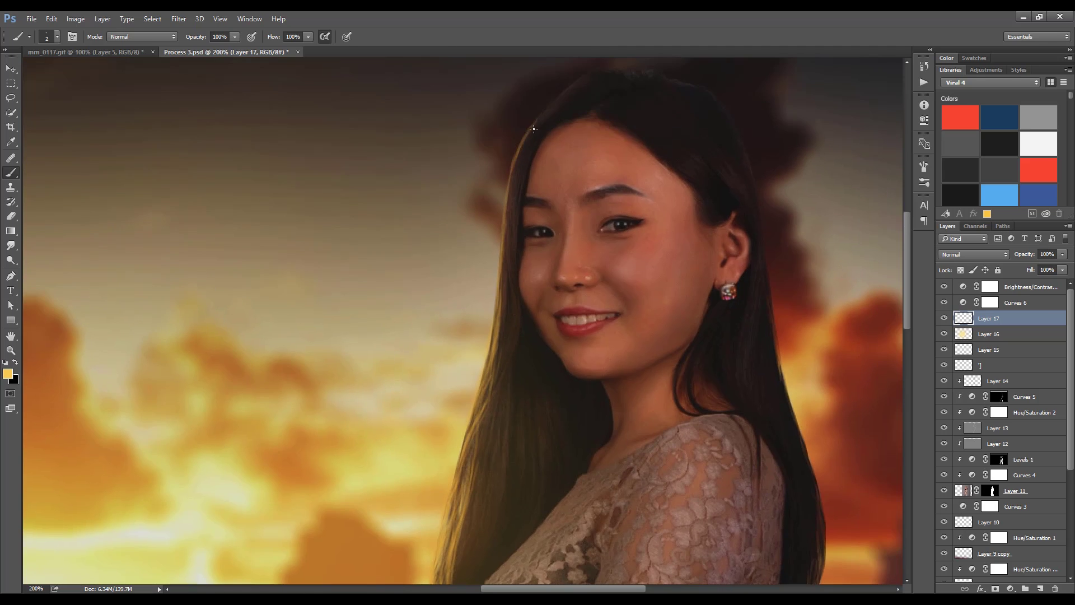
pyautogui.scroll(3, 491, 230)
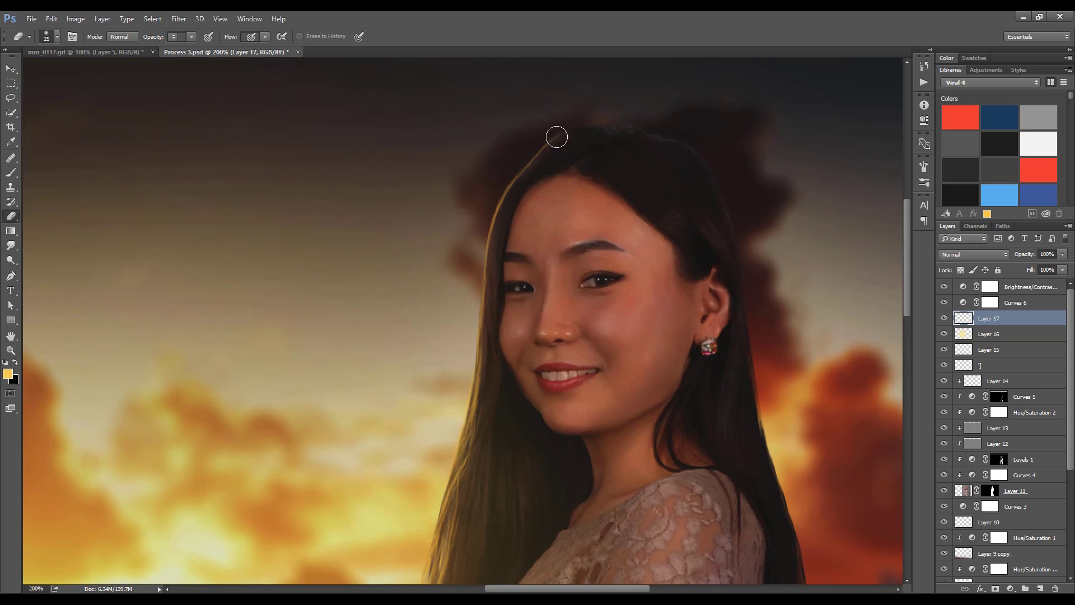
pyautogui.moveTo(539, 147); pyautogui.dragTo(554, 138)
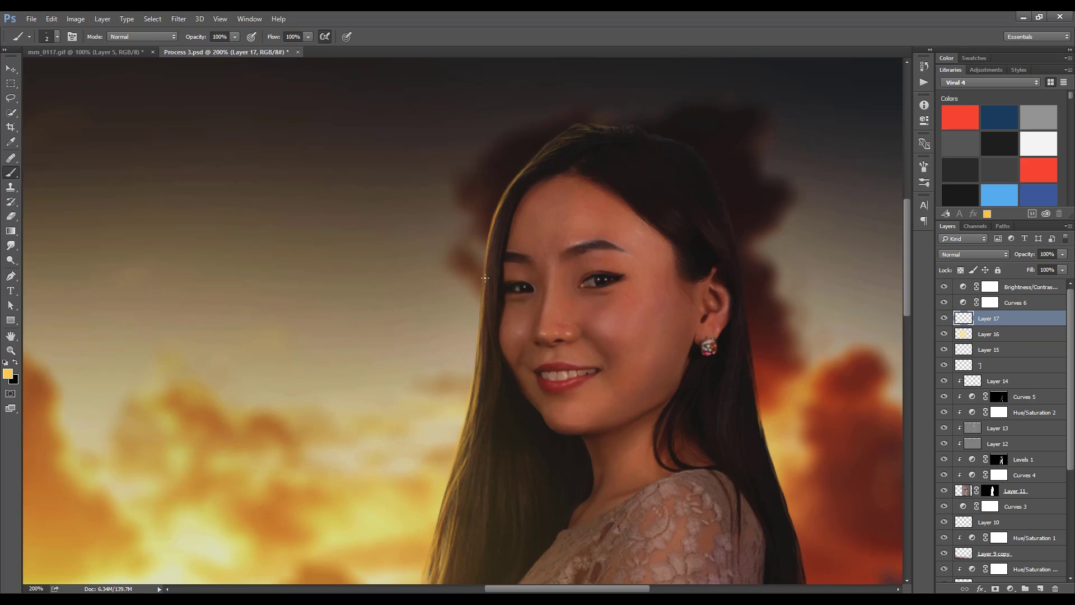
pyautogui.moveTo(485, 324); pyautogui.dragTo(500, 190)
pyautogui.moveTo(488, 235); pyautogui.dragTo(493, 361)
pyautogui.moveTo(485, 319); pyautogui.dragTo(489, 422)
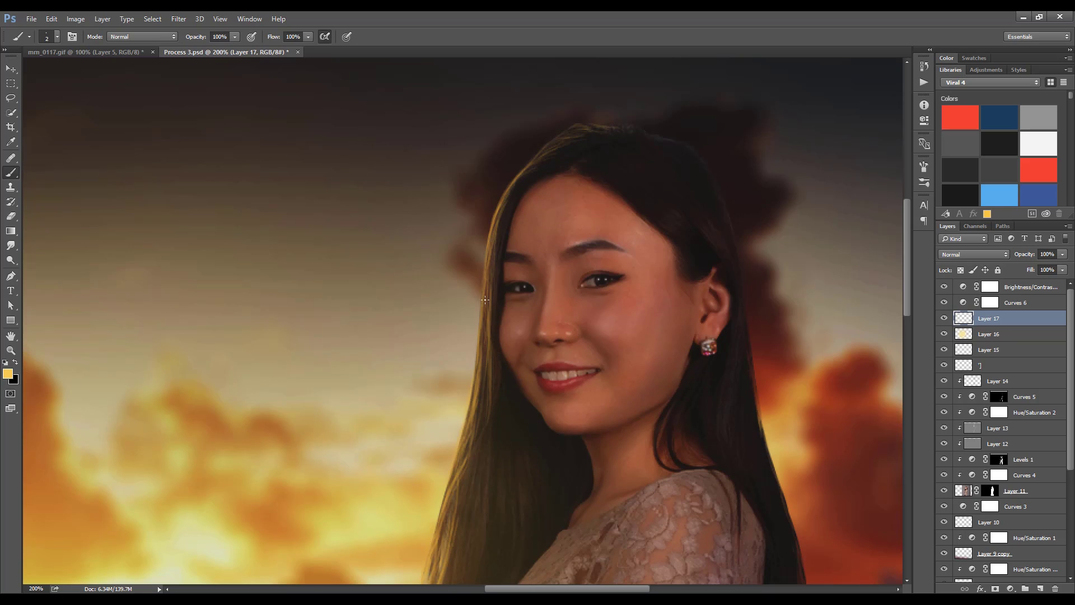
pyautogui.moveTo(485, 380); pyautogui.dragTo(494, 271)
# Compare with Brightness/Contrast toggled, then add more golden strands lower on the hair's left edge
pyautogui.click(944, 287)
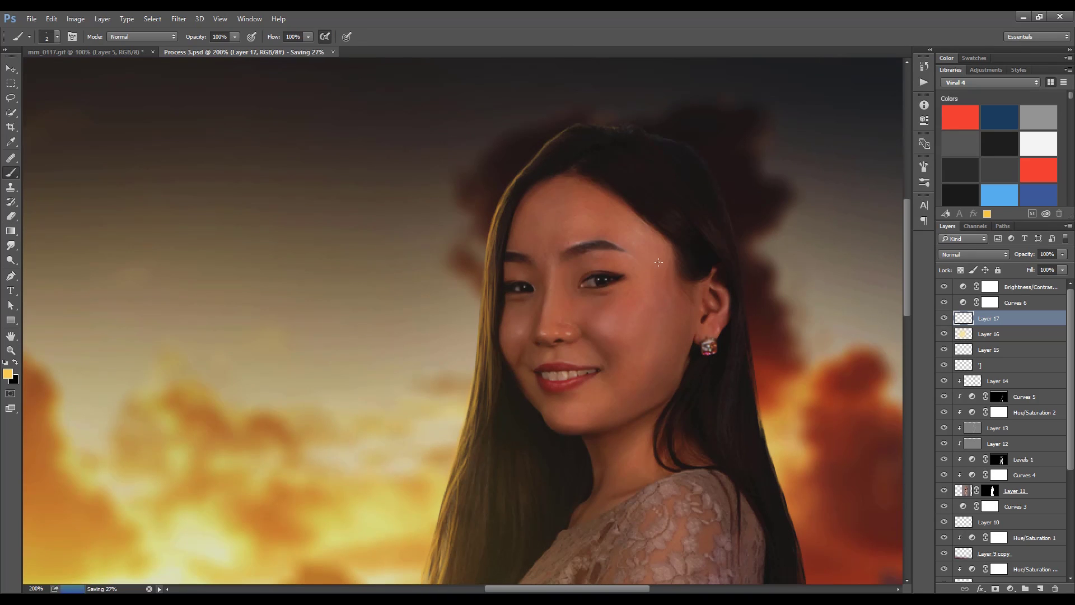
pyautogui.moveTo(518, 172)
pyautogui.mouseDown()
pyautogui.moveTo(585, 277)
pyautogui.moveTo(557, 390)
pyautogui.mouseUp()
pyautogui.moveTo(577, 300); pyautogui.dragTo(552, 443)
pyautogui.moveTo(562, 393); pyautogui.dragTo(549, 470)
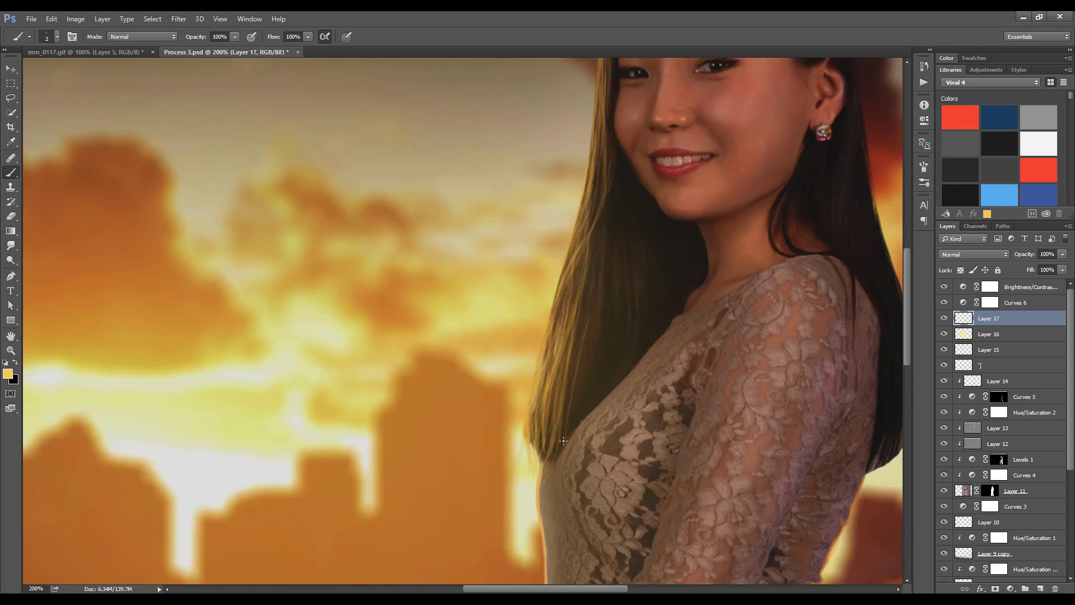
pyautogui.moveTo(596, 230); pyautogui.dragTo(515, 165)
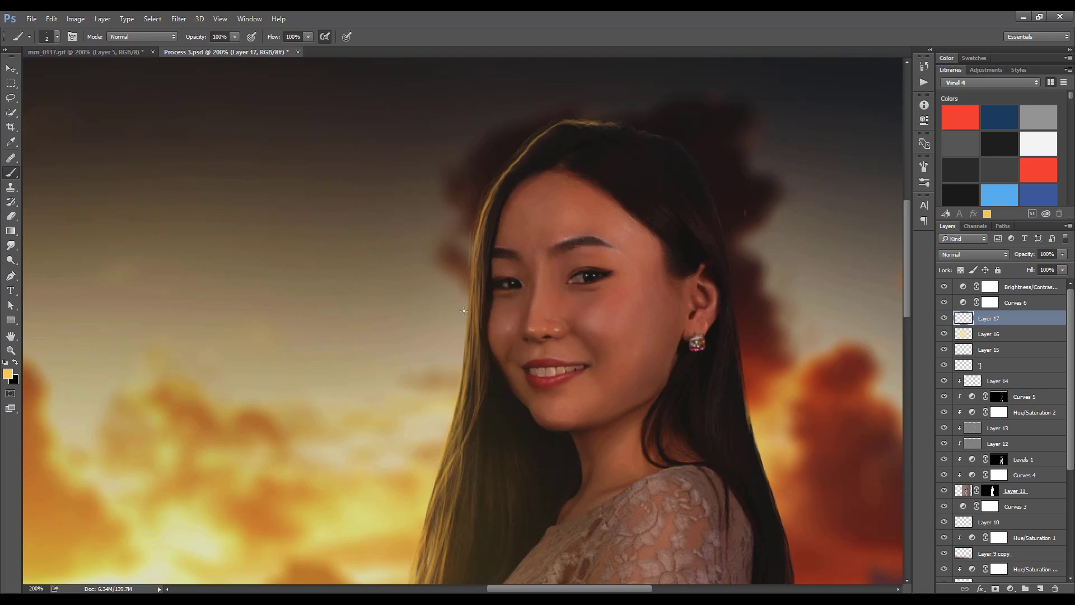
# Paint a light golden highlight along the right edge of the hair
pyautogui.hscroll(3, 591, 114)
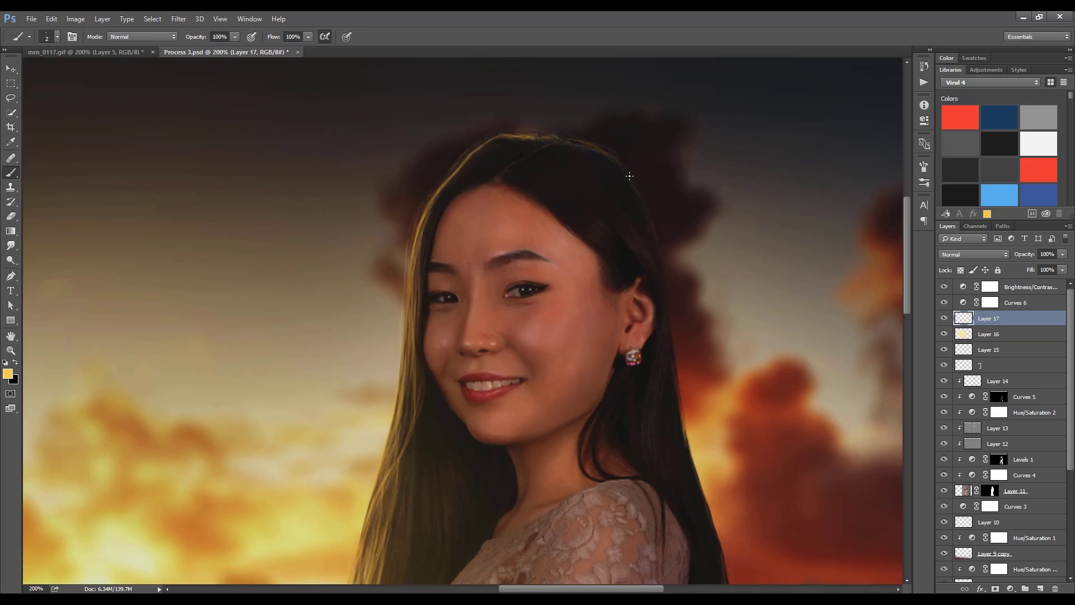
pyautogui.scroll(-2, 636, 184)
pyautogui.hscroll(2, 635, 185)
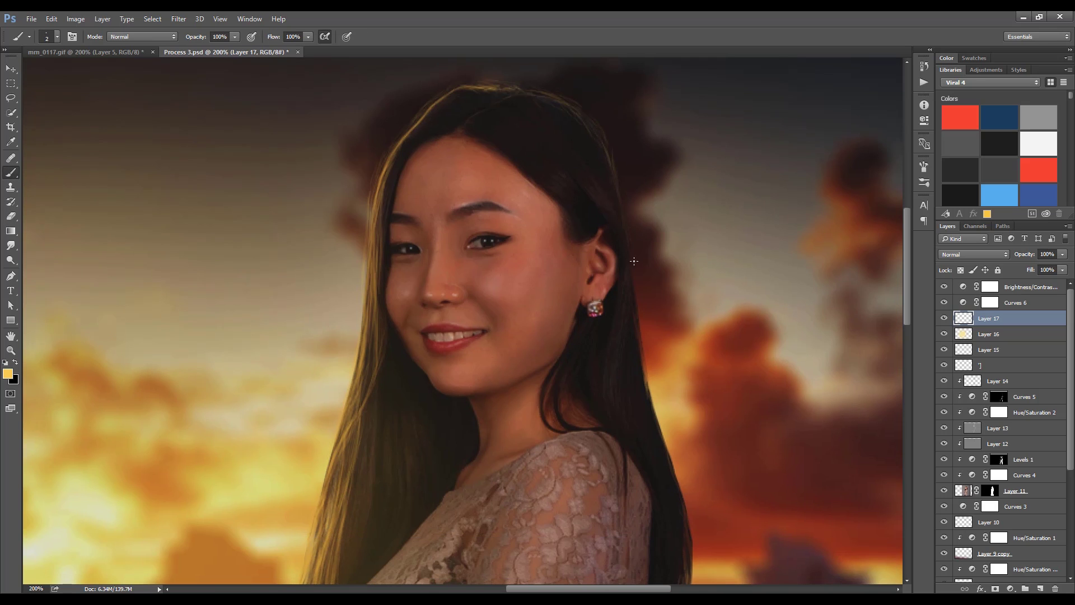
pyautogui.scroll(-2, 615, 210)
pyautogui.hscroll(1, 615, 210)
pyautogui.scroll(-2, 629, 364)
pyautogui.hscroll(1, 629, 363)
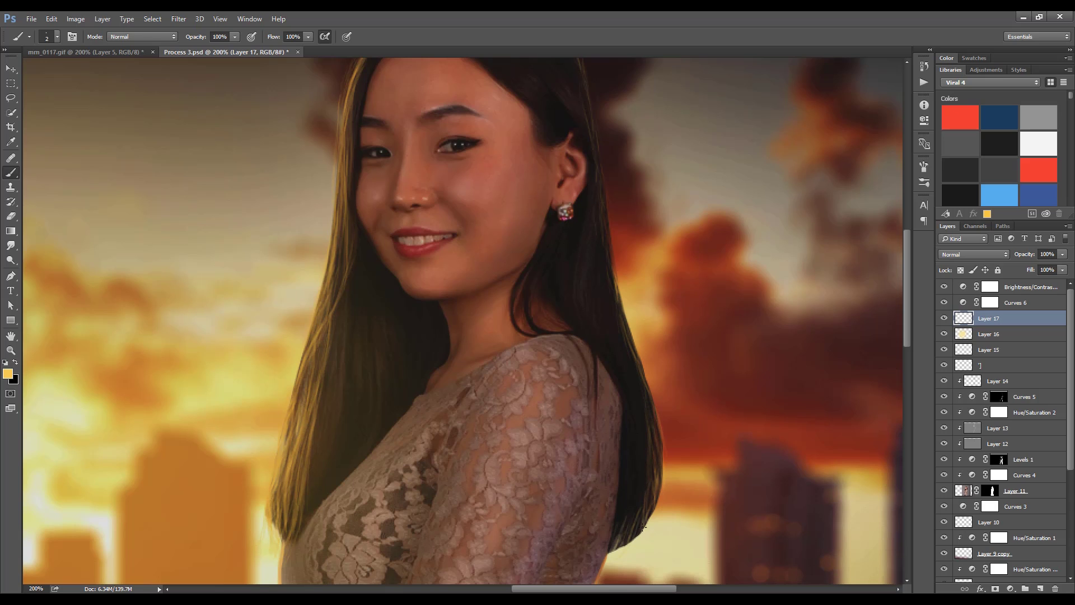
pyautogui.scroll(-2, 592, 179)
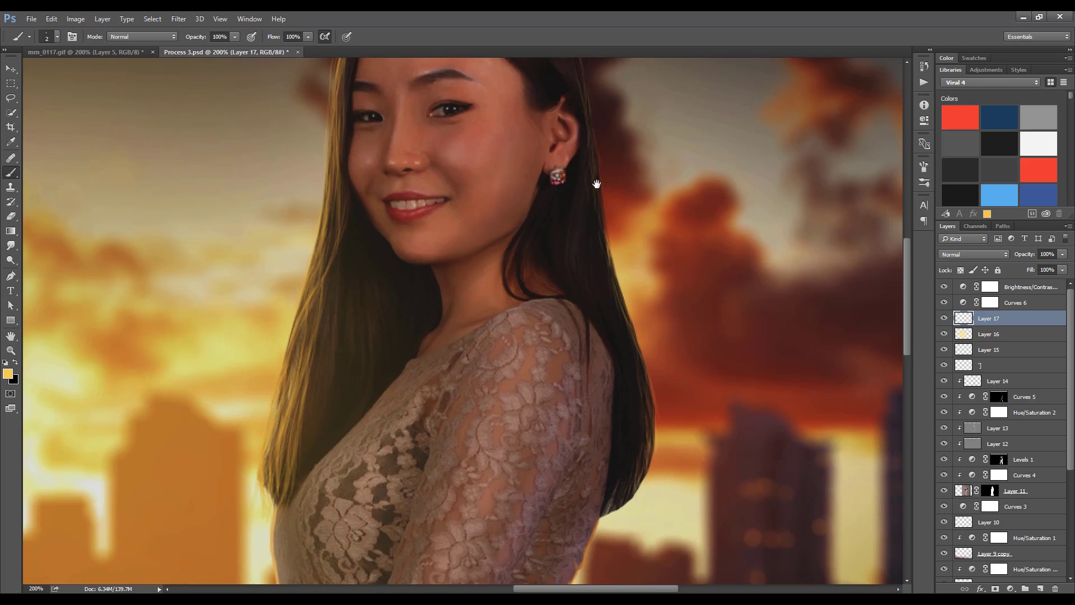
pyautogui.scroll(7, 599, 188)
pyautogui.hscroll(-2, 598, 188)
pyautogui.moveTo(584, 151); pyautogui.dragTo(644, 392)
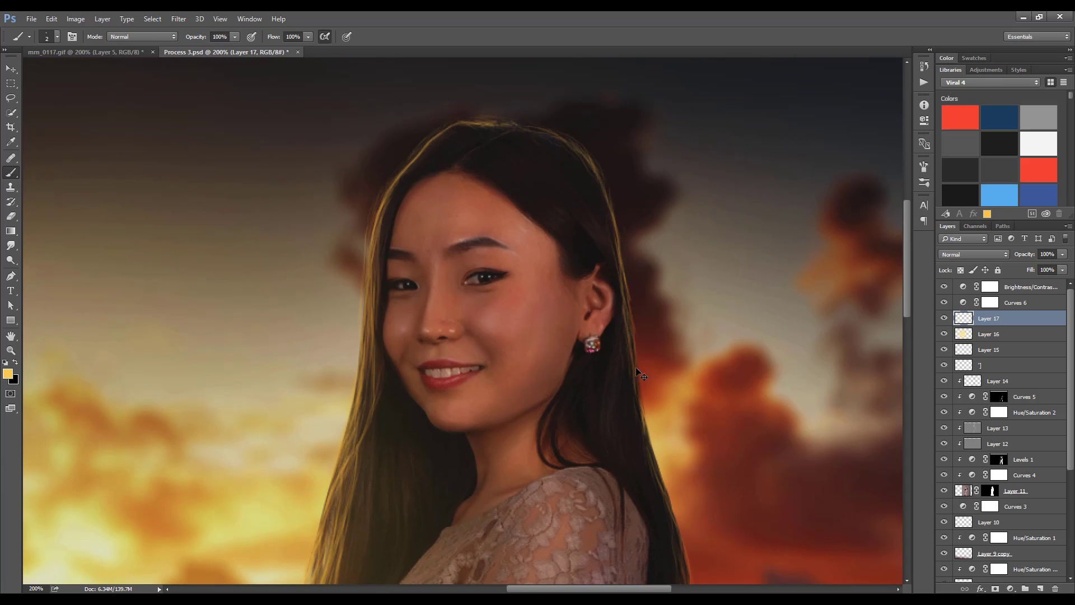
pyautogui.scroll(-4, 621, 369)
pyautogui.hscroll(1, 622, 369)
# Add a Hue/Saturation adjustment clipped to the Layer 17 hair highlights
pyautogui.press('e')
pyautogui.press('b')
pyautogui.hotkey('ctrl', '0')
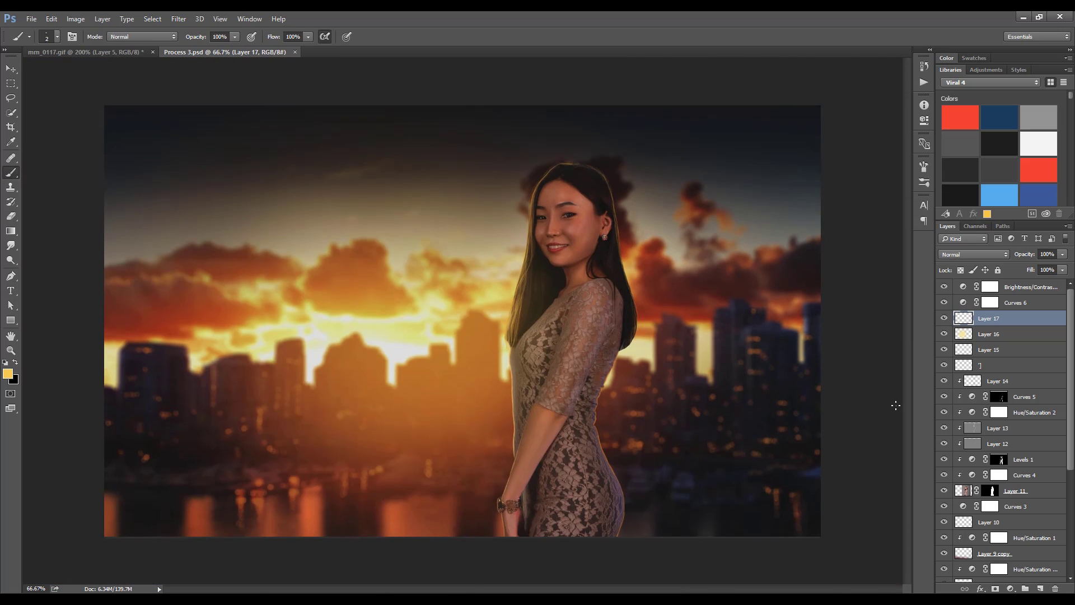
pyautogui.click(1011, 589)
pyautogui.click(975, 449)
pyautogui.hotkey('ctrl', 'alt', 'g')
# Colorize the Hue/Saturation tint with Hue 36 and Saturation 95
pyautogui.moveTo(848, 197)
pyautogui.mouseDown()
pyautogui.moveTo(871, 197)
pyautogui.moveTo(834, 175)
pyautogui.mouseUp()
pyautogui.hotkey('ctrl', '1')
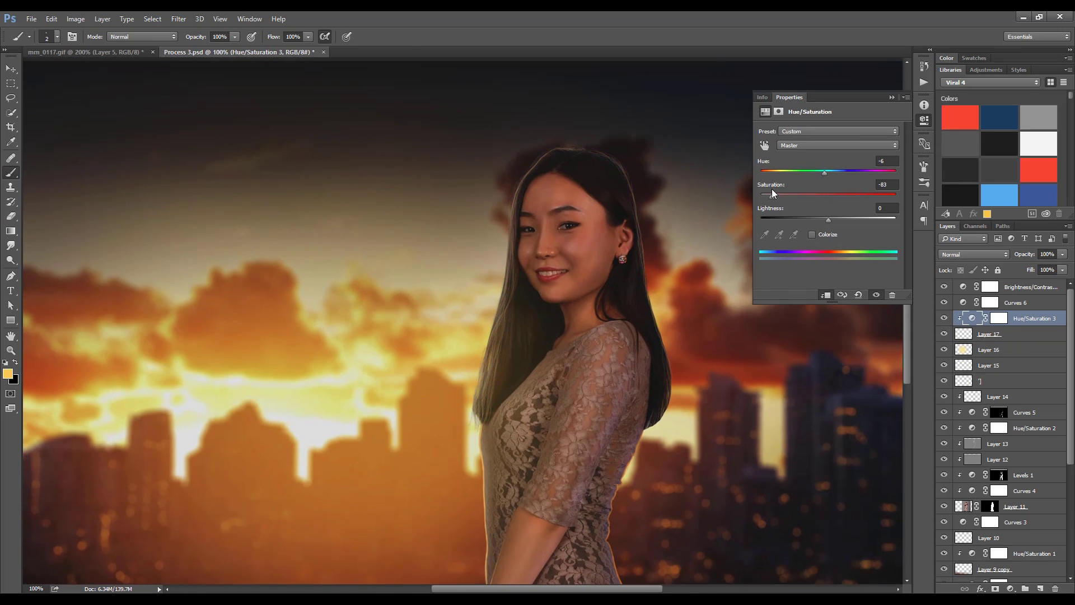
pyautogui.click(813, 234)
pyautogui.moveTo(764, 179); pyautogui.dragTo(766, 182)
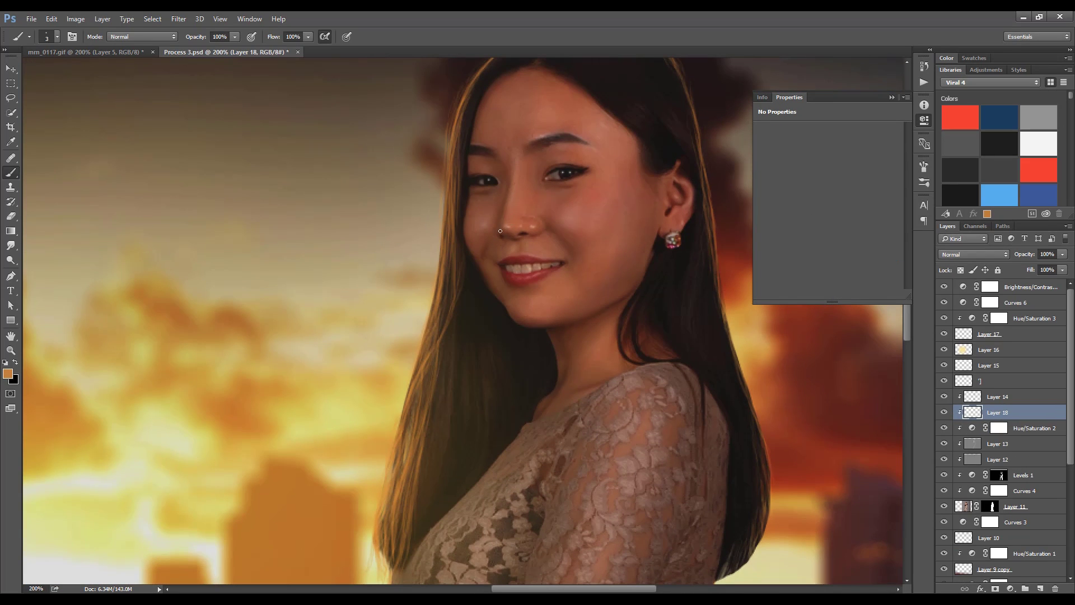
# Paint a thin light line along the jaw and shade the cheek edge, sampling skin tones
pyautogui.press(']')
pyautogui.moveTo(474, 267); pyautogui.dragTo(513, 323)
pyautogui.moveTo(467, 208); pyautogui.dragTo(467, 225)
pyautogui.keyDown('alt'); pyautogui.click(475, 106); pyautogui.keyUp('alt')
pyautogui.keyDown('alt'); pyautogui.click(473, 186); pyautogui.keyUp('alt')
pyautogui.keyDown('alt'); pyautogui.click(509, 269); pyautogui.keyUp('alt')
# Sample skin tones from the nose, lips, ear and face to refine the face edges
pyautogui.keyDown('alt'); pyautogui.click(533, 224); pyautogui.keyUp('alt')
pyautogui.keyDown('alt'); pyautogui.click(516, 252); pyautogui.keyUp('alt')
pyautogui.keyDown('alt'); pyautogui.click(505, 243); pyautogui.keyUp('alt')
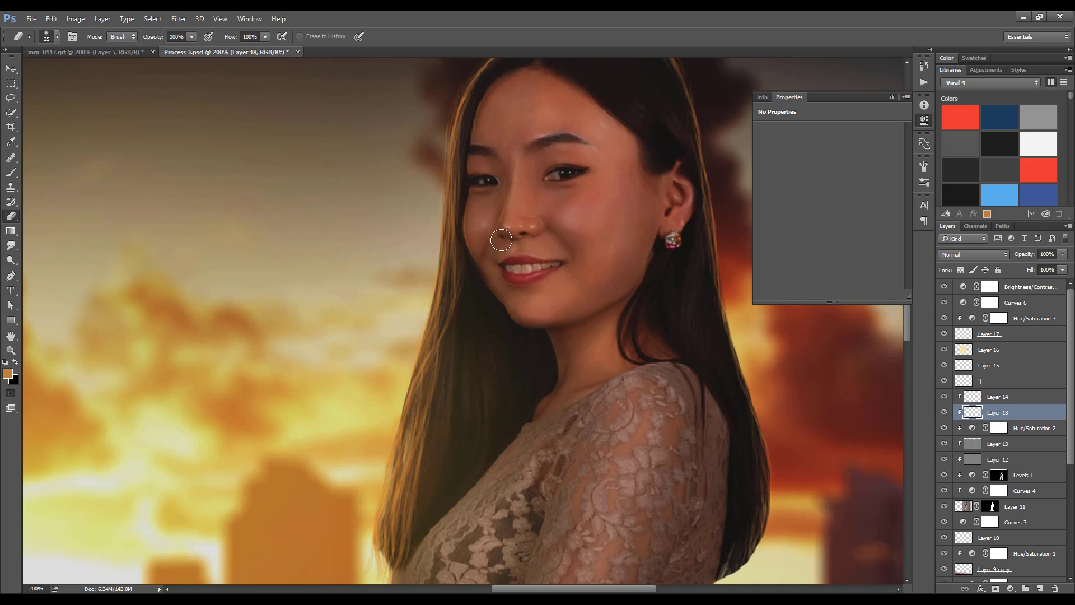
pyautogui.keyDown('alt'); pyautogui.click(672, 178); pyautogui.keyUp('alt')
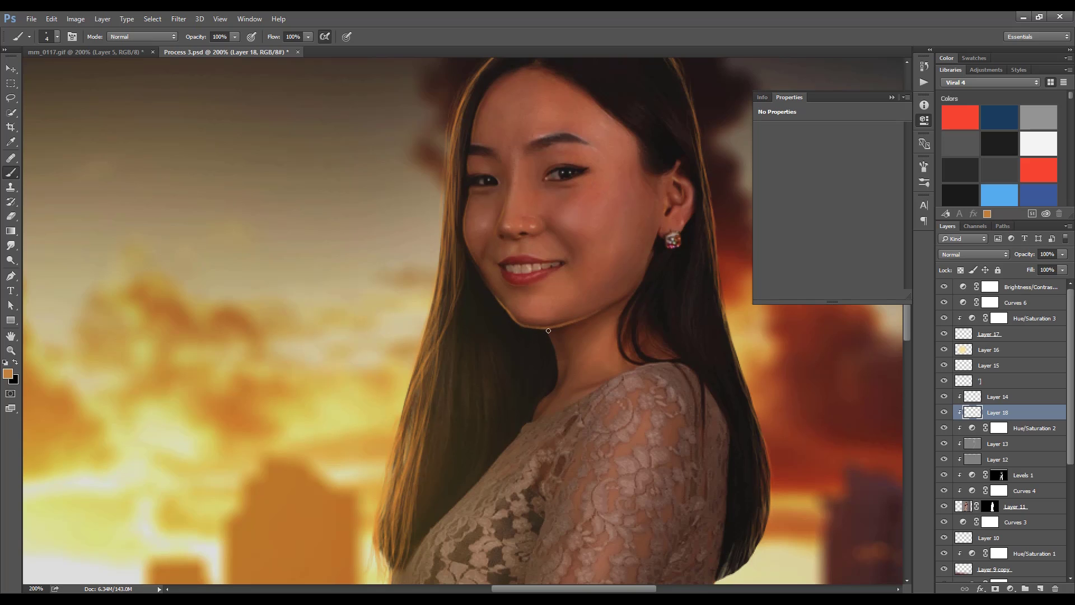
pyautogui.keyDown('alt'); pyautogui.click(511, 334); pyautogui.keyUp('alt')
pyautogui.keyDown('alt'); pyautogui.click(548, 342); pyautogui.keyUp('alt')
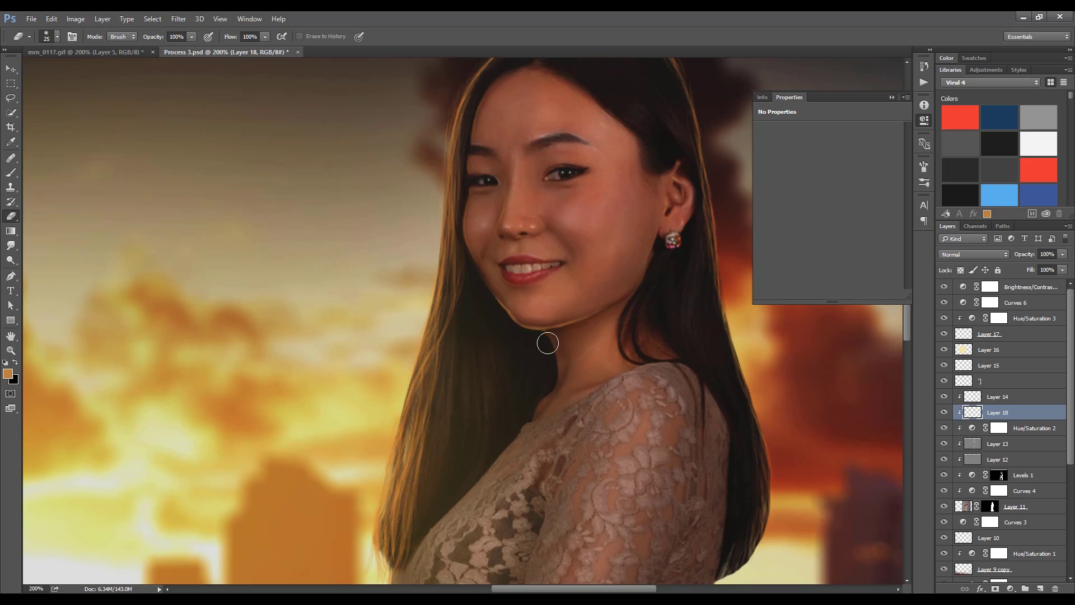
# Undo the stray orange stroke under the chin and shade along the neck with sampled skin tones
pyautogui.hotkey('ctrl', 'z')
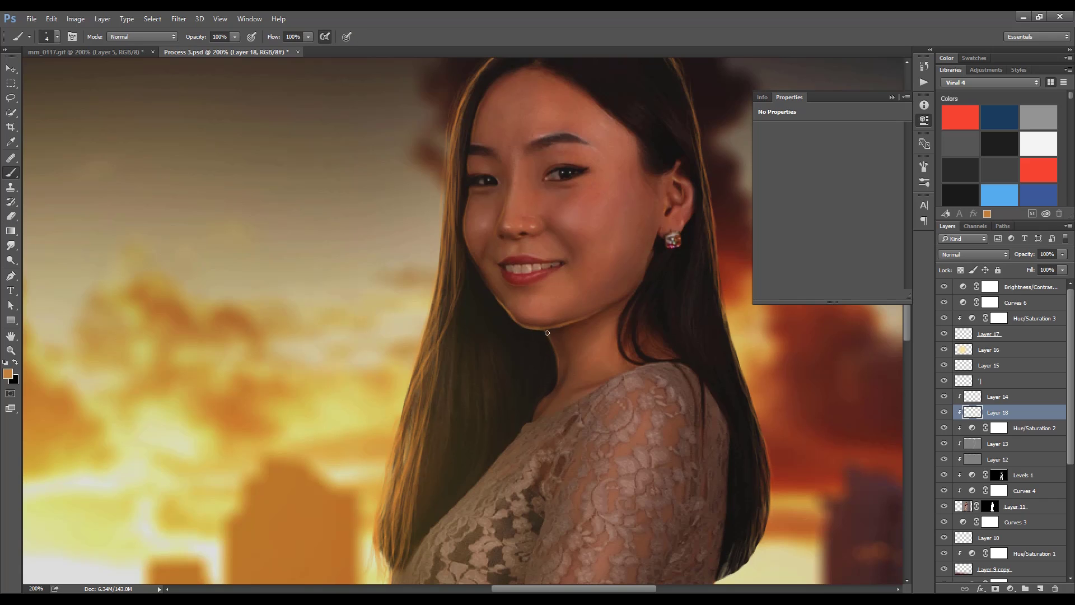
pyautogui.keyDown('alt'); pyautogui.click(547, 368); pyautogui.keyUp('alt')
pyautogui.keyDown('alt'); pyautogui.click(560, 354); pyautogui.keyUp('alt')
pyautogui.scroll(-3, 462, 316)
pyautogui.hscroll(-2, 460, 461)
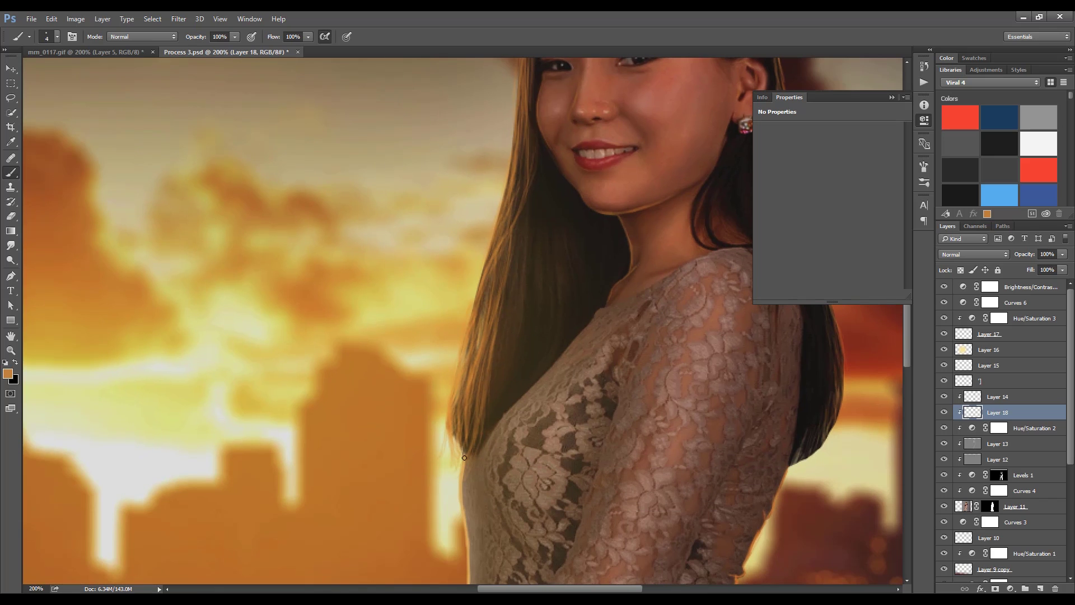
pyautogui.scroll(1, 641, 288)
pyautogui.hscroll(1, 641, 287)
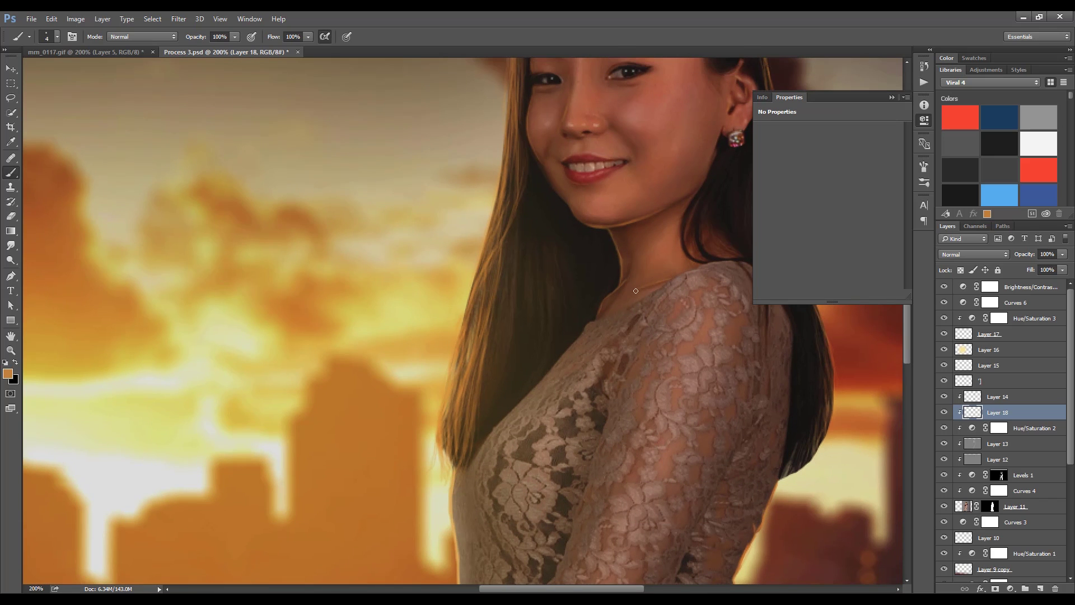
pyautogui.scroll(2, 695, 249)
pyautogui.hscroll(1, 694, 249)
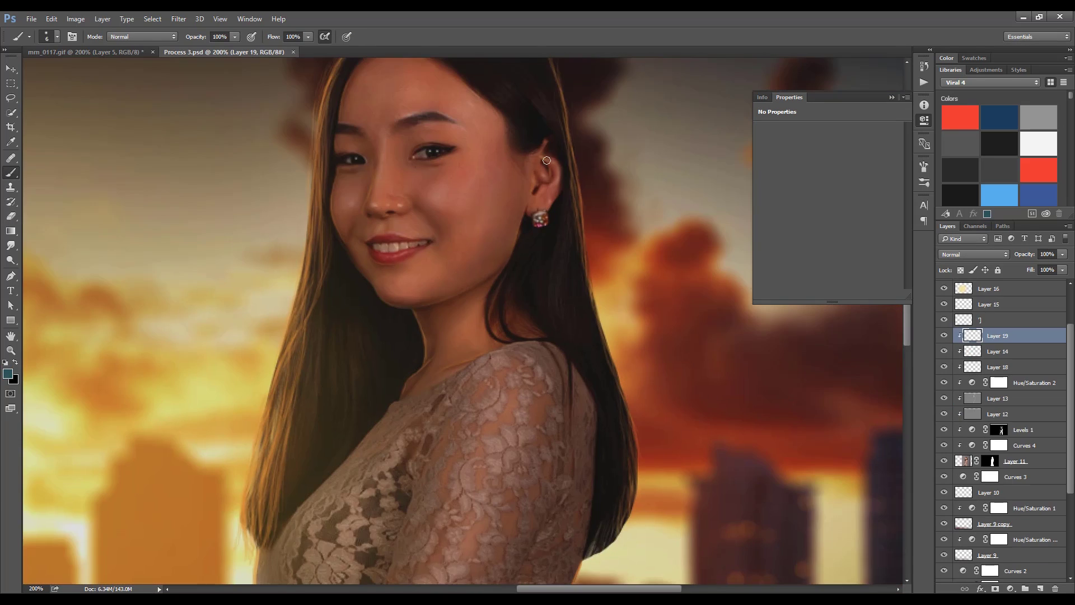
# Adjust the brush Transfer settings, enlarge the brush and sample the cheek's brown skin tone
pyautogui.click(924, 167)
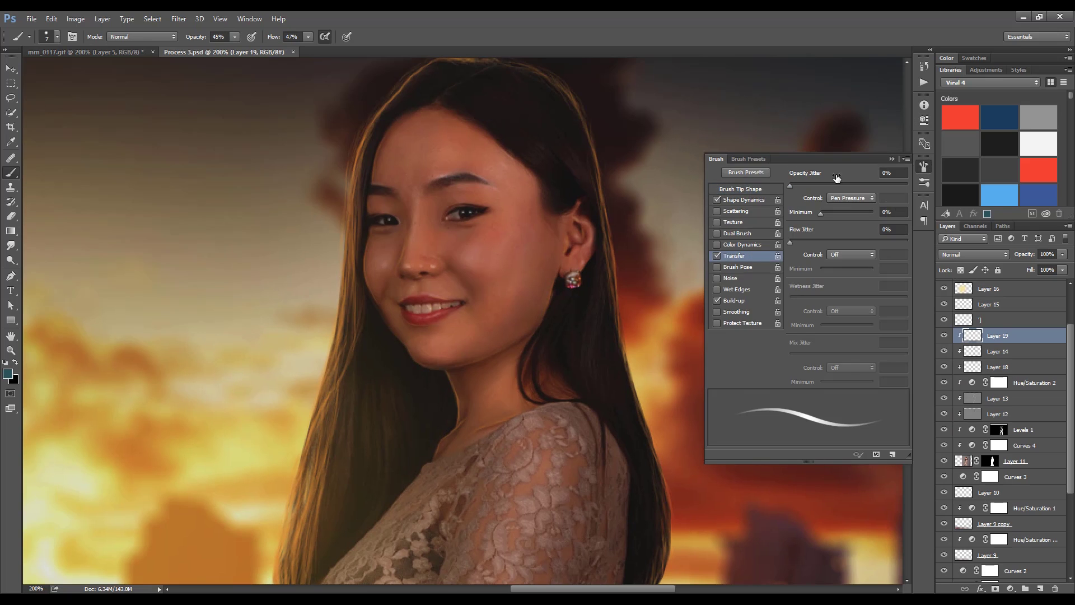
pyautogui.click(407, 253)
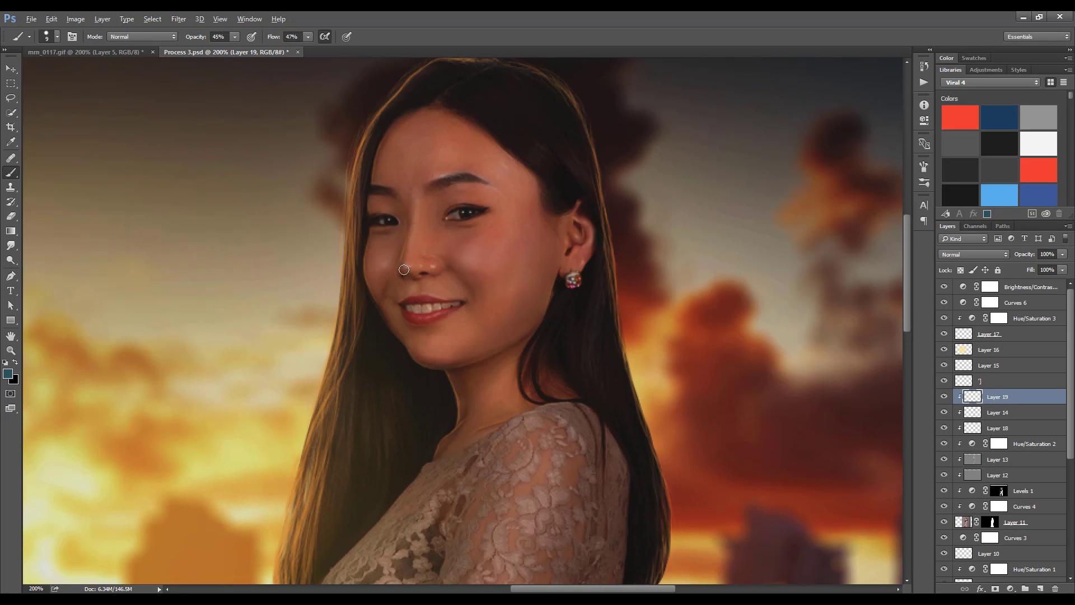
pyautogui.press(']')
pyautogui.press(']')
pyautogui.press('e')
pyautogui.press('b')
pyautogui.keyDown('alt'); pyautogui.click(529, 302); pyautogui.keyUp('alt')
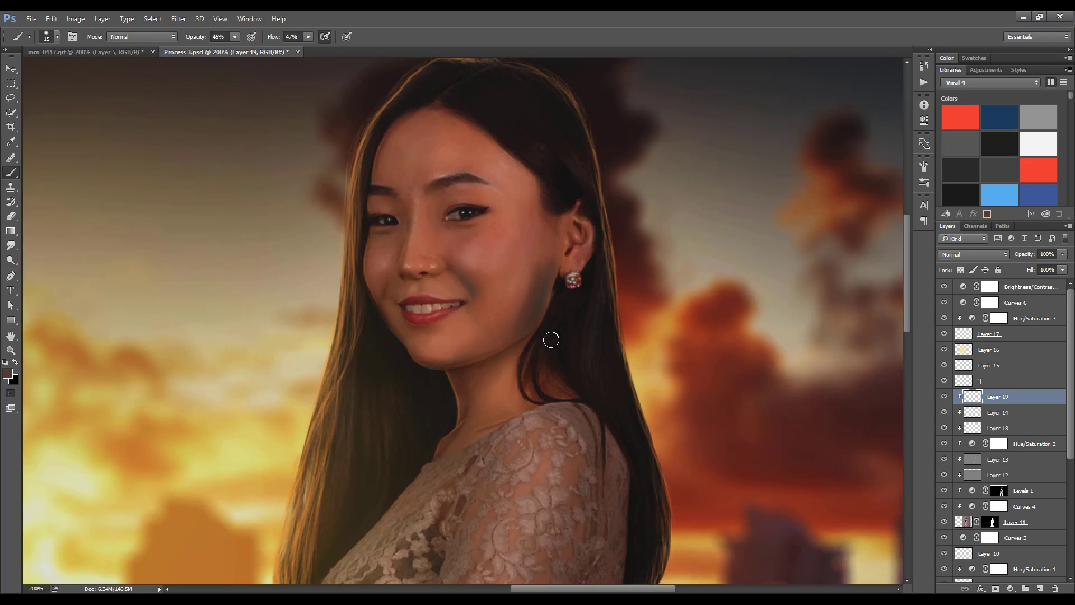
pyautogui.press(']')
pyautogui.press(']')
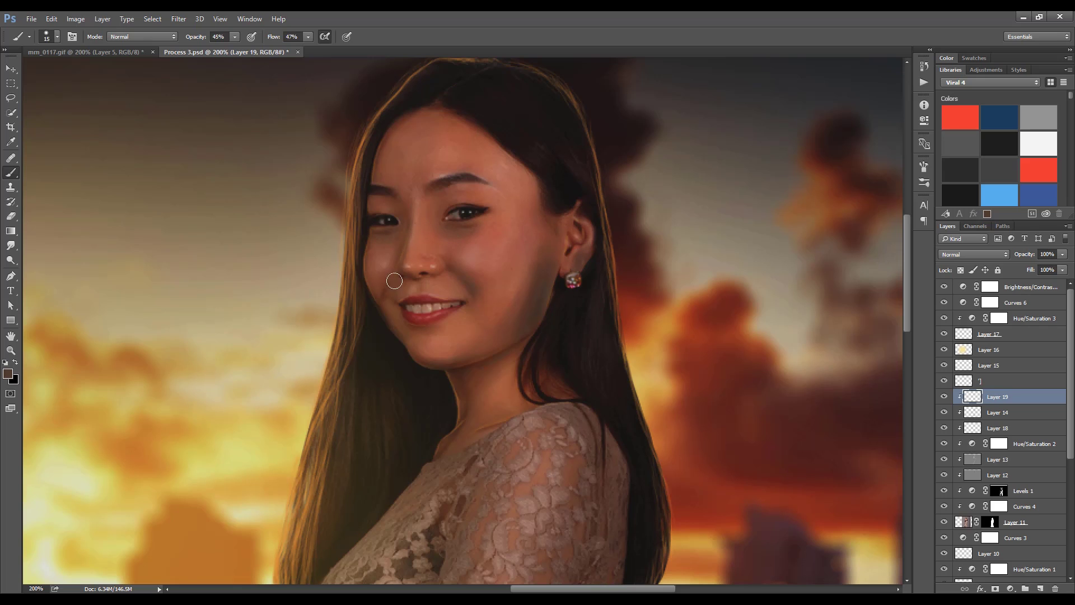
# Paint a cool bluish edge light along the sleeve and forearm on Layer 19
pyautogui.scroll(-3, 454, 380)
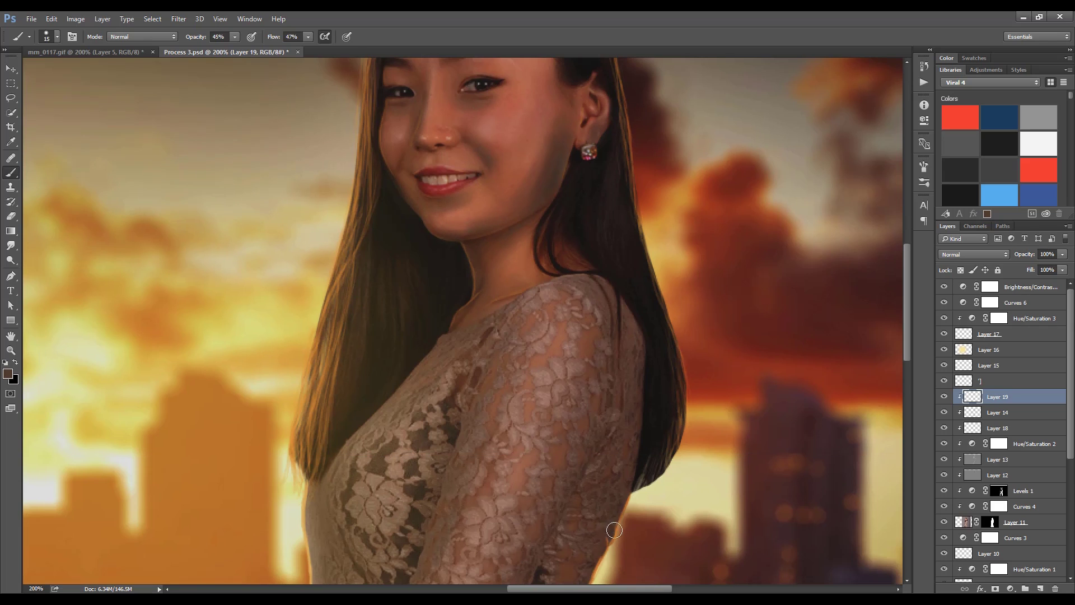
pyautogui.scroll(-3, 561, 358)
pyautogui.moveTo(606, 396); pyautogui.dragTo(632, 318)
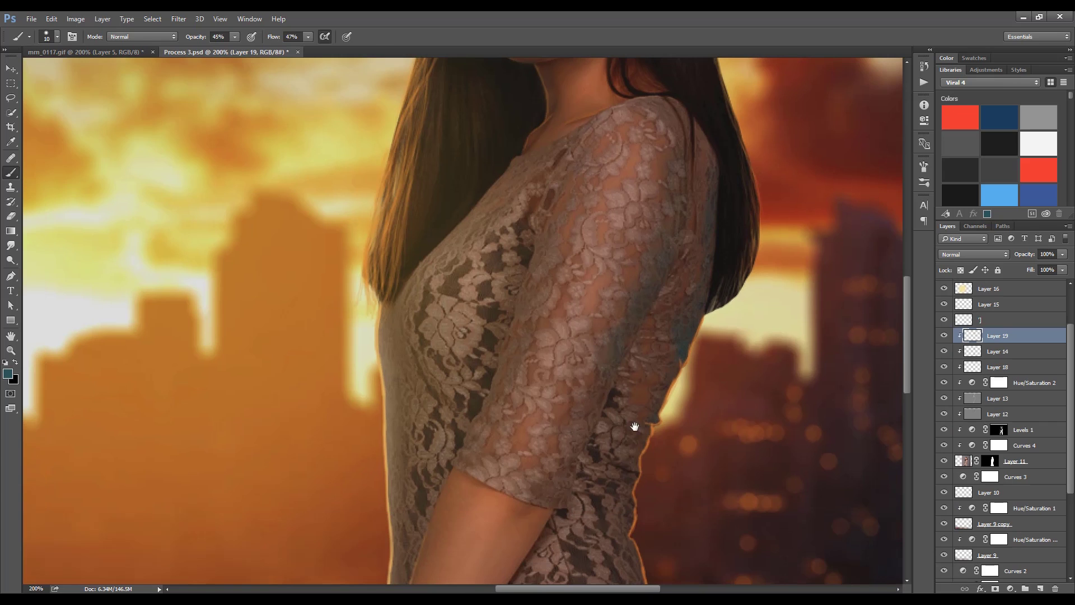
pyautogui.scroll(-2, 639, 432)
pyautogui.scroll(-5, 633, 504)
pyautogui.press(']')
pyautogui.moveTo(618, 281); pyautogui.dragTo(527, 426)
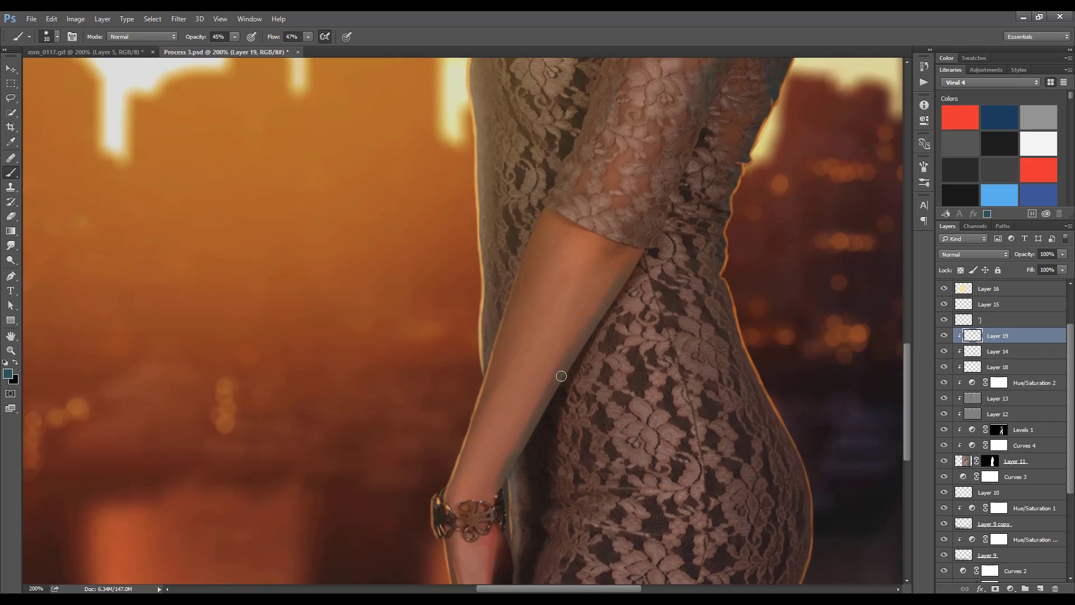
pyautogui.moveTo(561, 372); pyautogui.dragTo(622, 257)
pyautogui.scroll(-2, 484, 442)
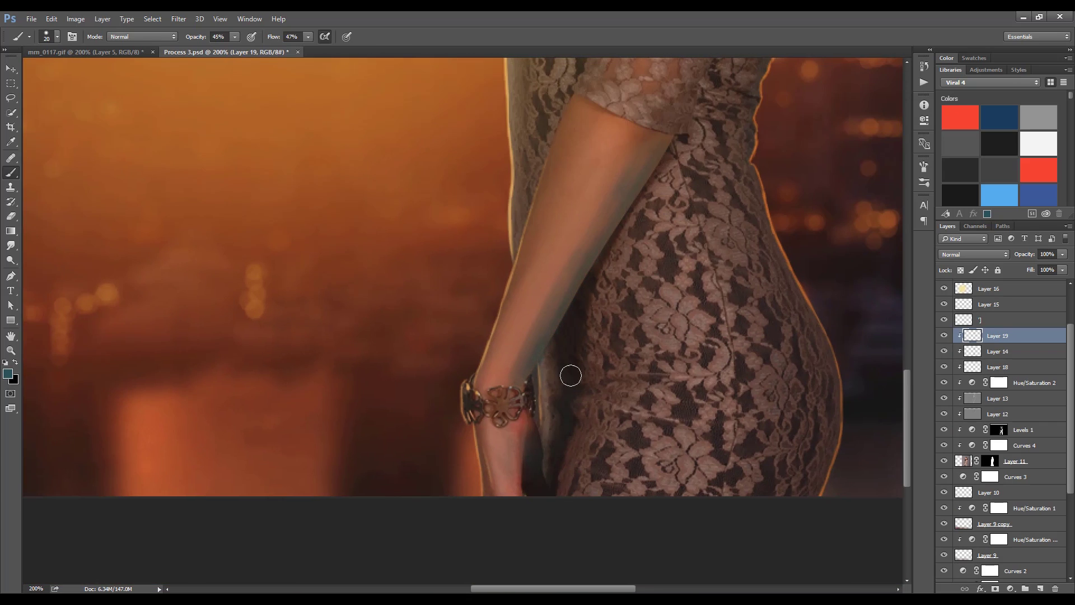
# Paint a bluish edge light along the right hip, then zoom out to view the whole figure
pyautogui.moveTo(810, 482); pyautogui.dragTo(836, 415)
pyautogui.scroll(1, 831, 389)
pyautogui.scroll(2, 796, 224)
pyautogui.scroll(4, 769, 101)
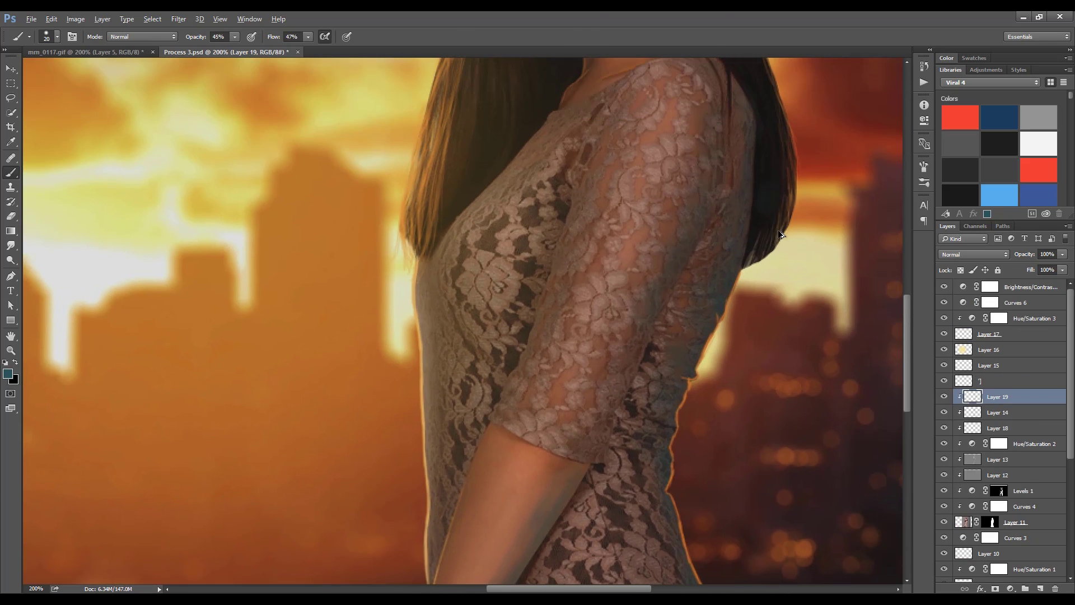
pyautogui.scroll(2, 779, 163)
pyautogui.press('[')
pyautogui.scroll(2, 753, 321)
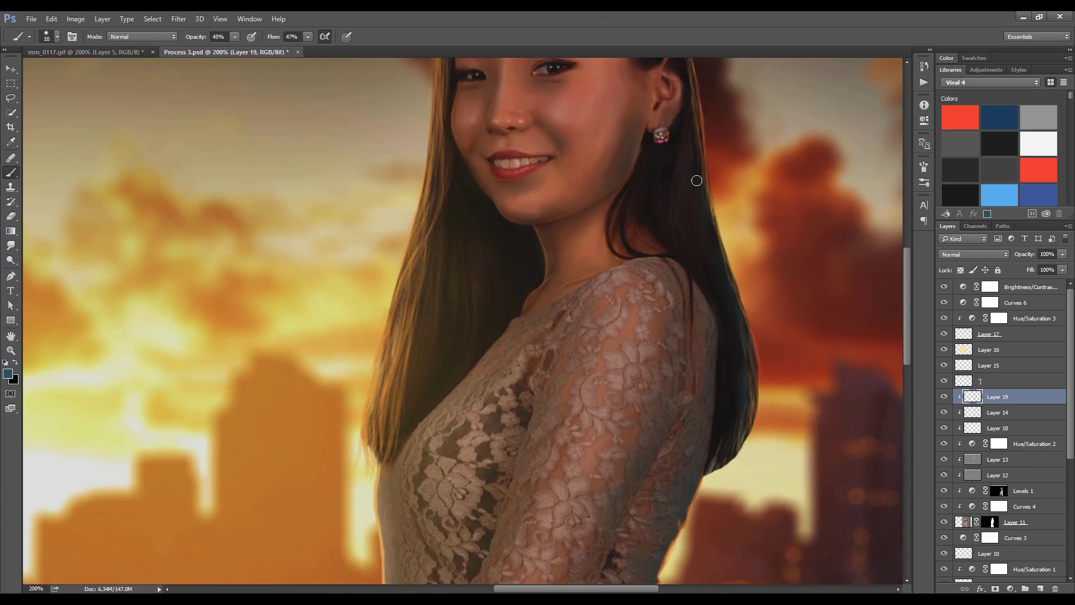
pyautogui.scroll(2, 707, 256)
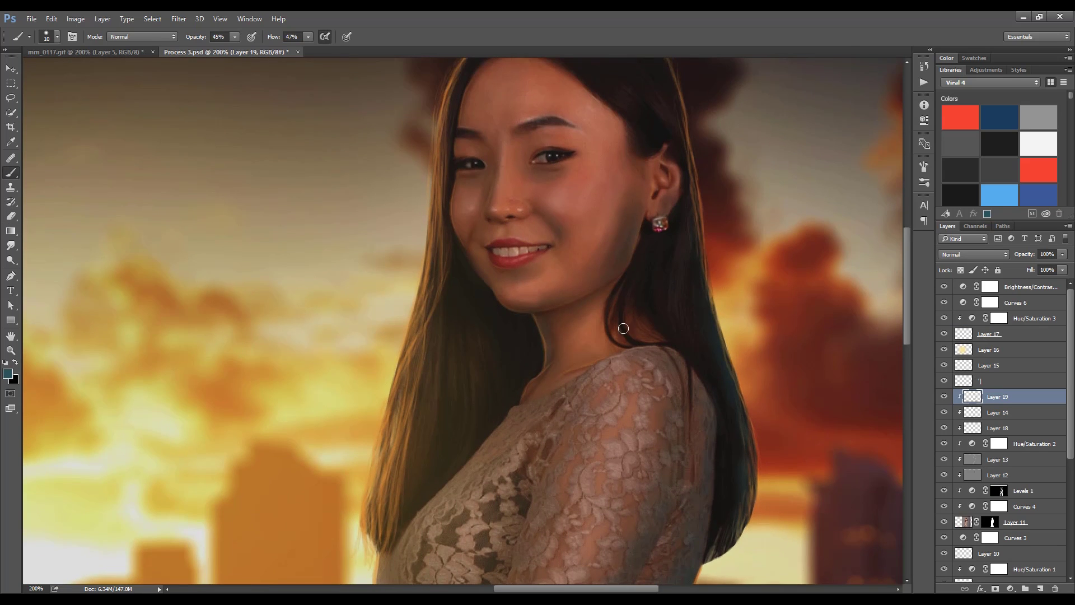
pyautogui.scroll(1, 664, 225)
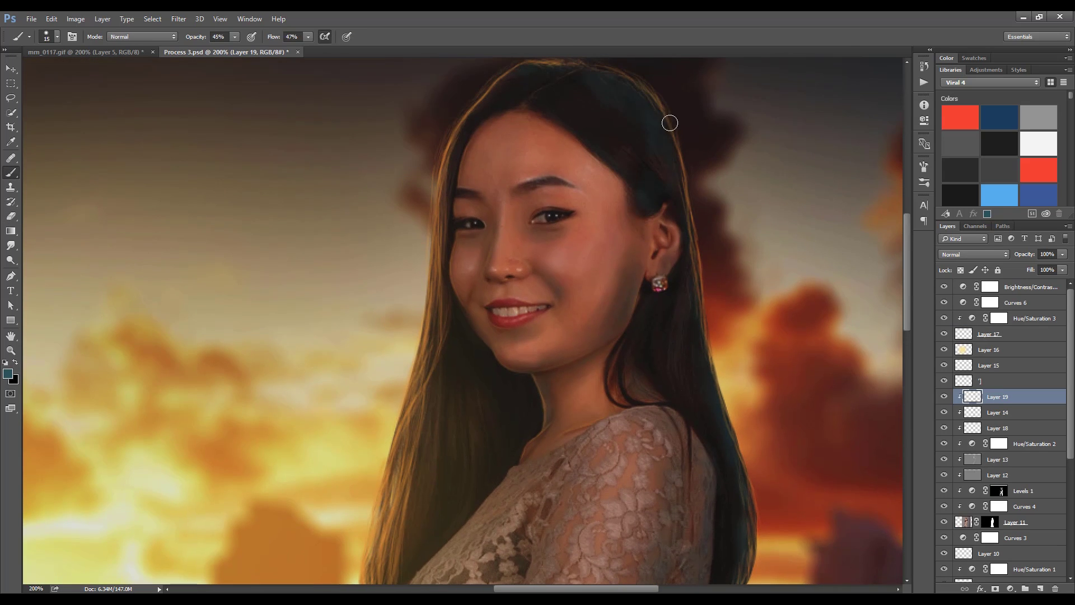
pyautogui.hotkey('ctrl', '-')
# Set Layer 19 to 70% opacity and Lighten blending
pyautogui.press('v')
pyautogui.press('3')
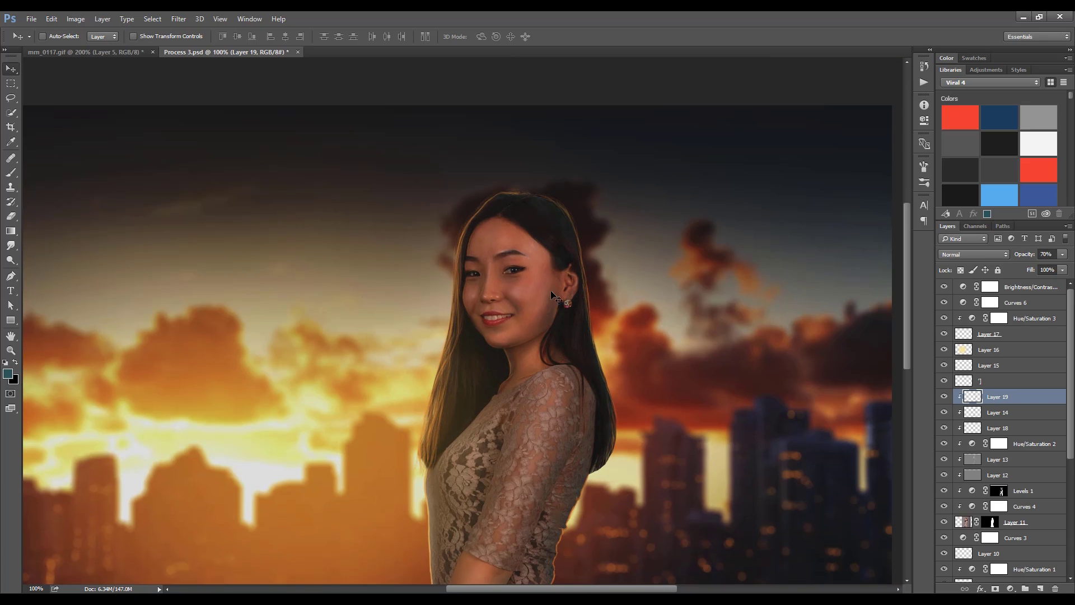
pyautogui.press('e')
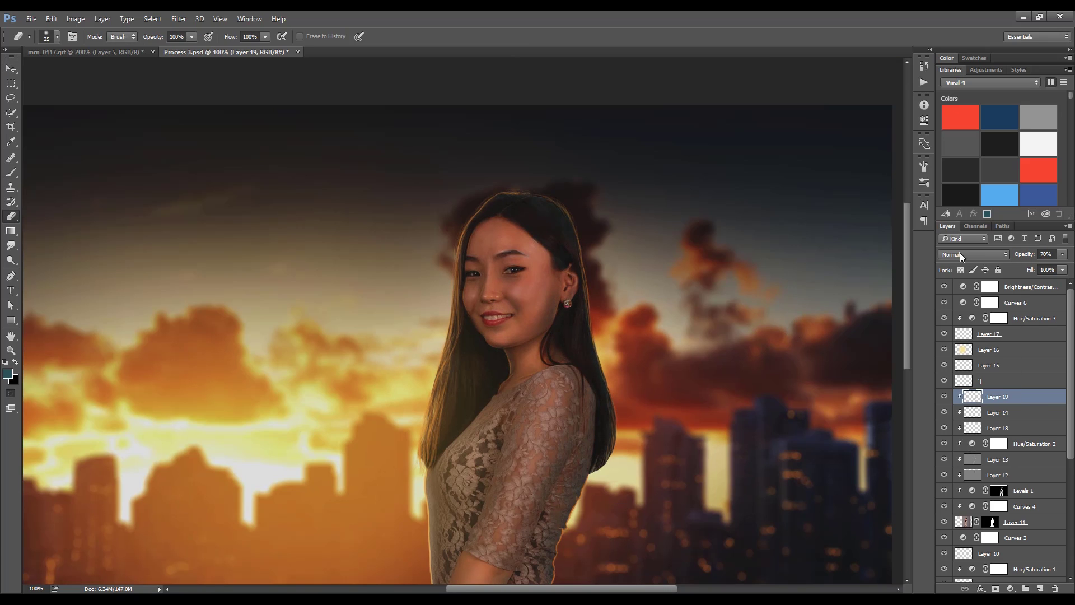
pyautogui.hotkey('alt', 'shift', 'd')
pyautogui.click(975, 254)
pyautogui.click(969, 336)
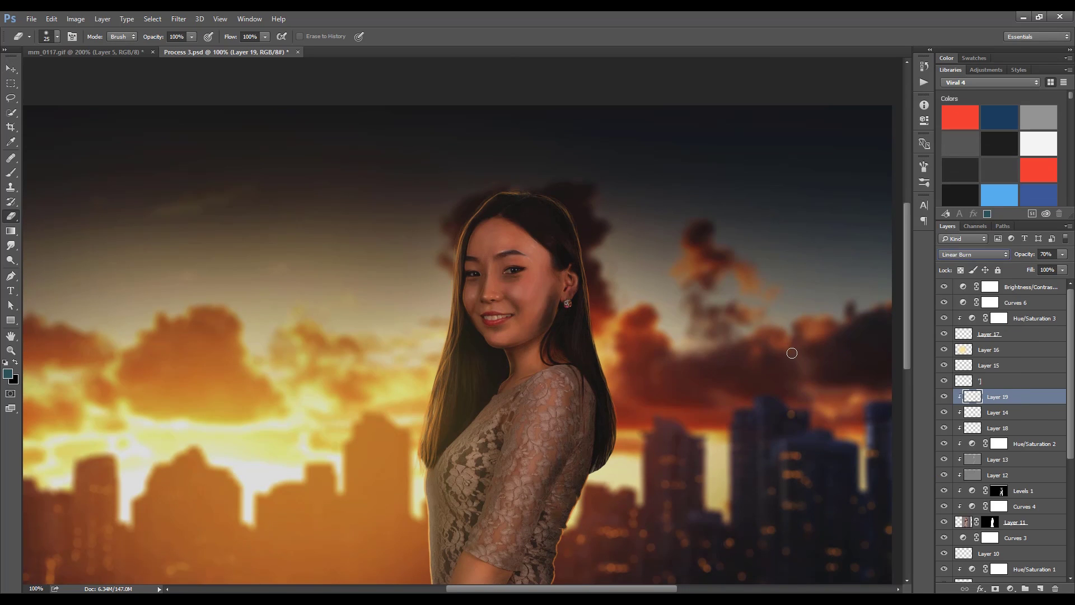
pyautogui.hotkey('ctrl', '-')
pyautogui.hotkey('ctrl', '+')
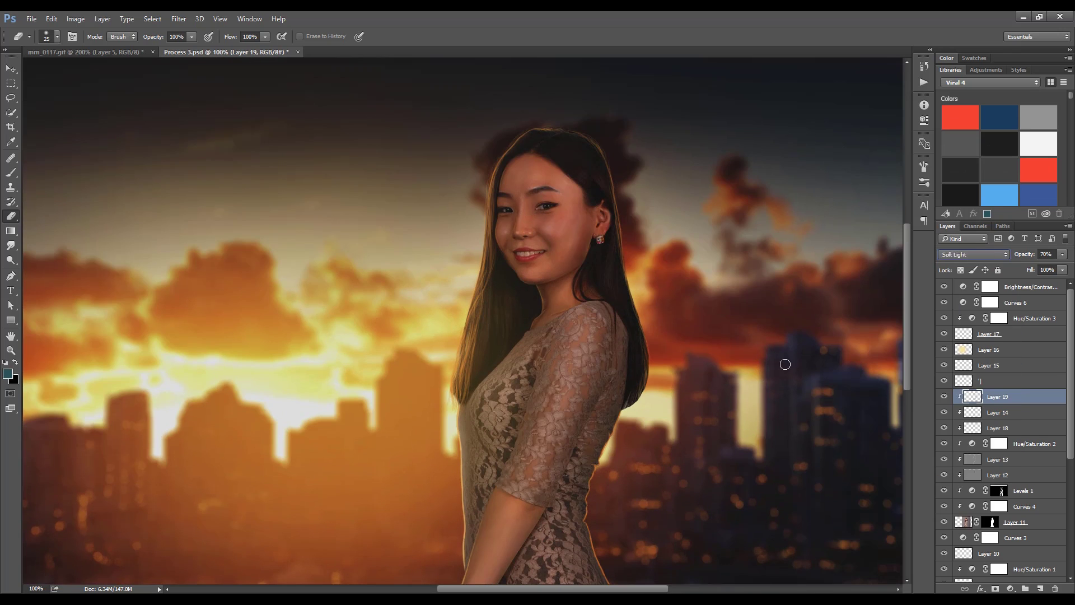
# Move Layer 19 below Layer 14 and set its opacity to 96%
pyautogui.click(974, 254)
pyautogui.press('Escape')
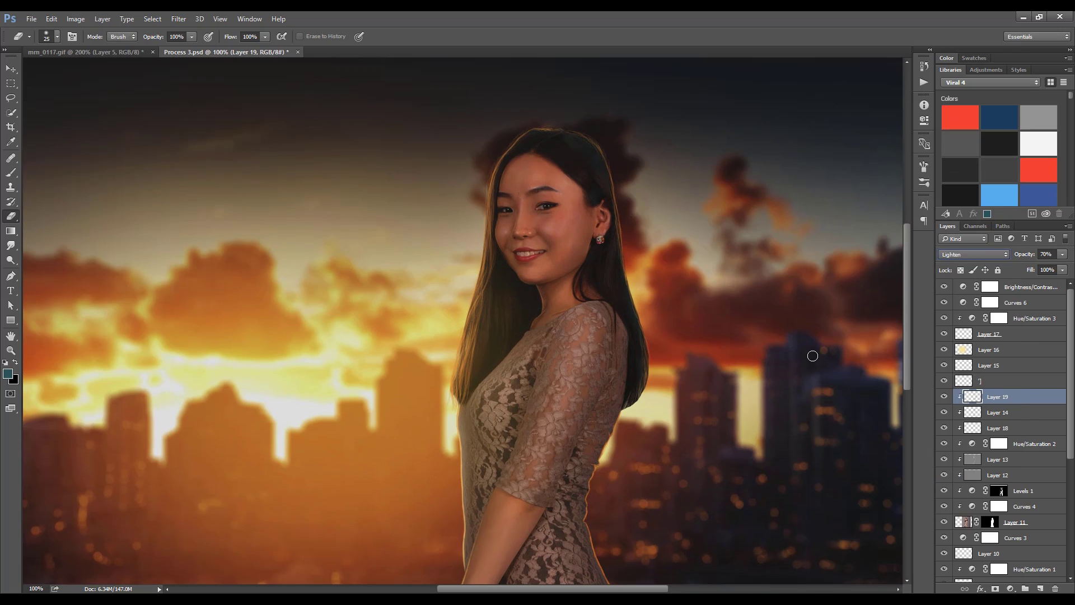
pyautogui.hotkey('ctrl', '[')
pyautogui.moveTo(1026, 262); pyautogui.dragTo(1024, 262)
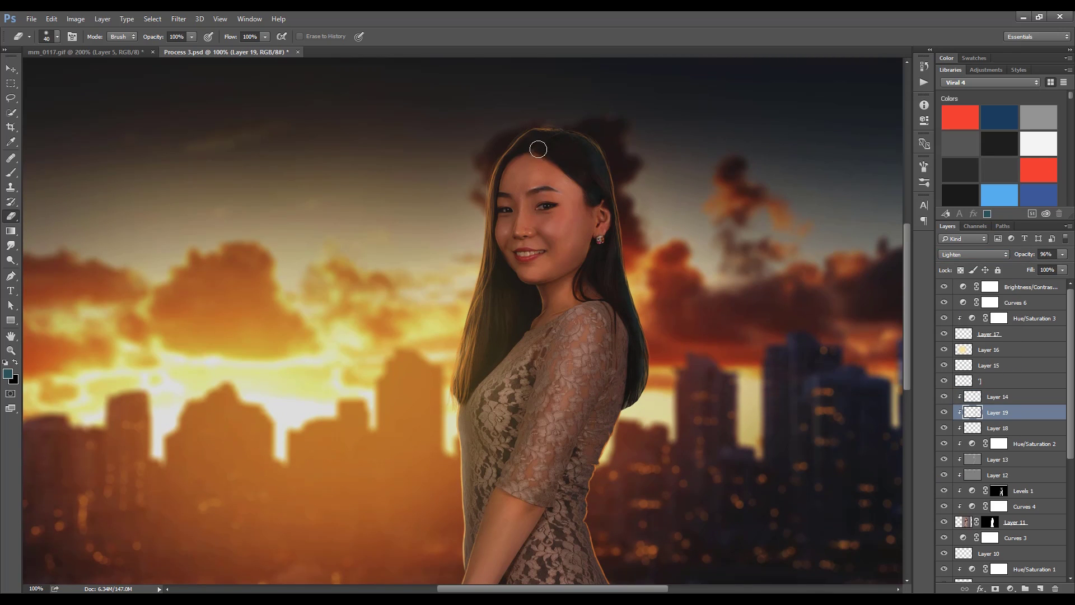
# Add a new empty Layer 20 above Layer 19 and zoom to 200% on the face
pyautogui.scroll(-3, 457, 530)
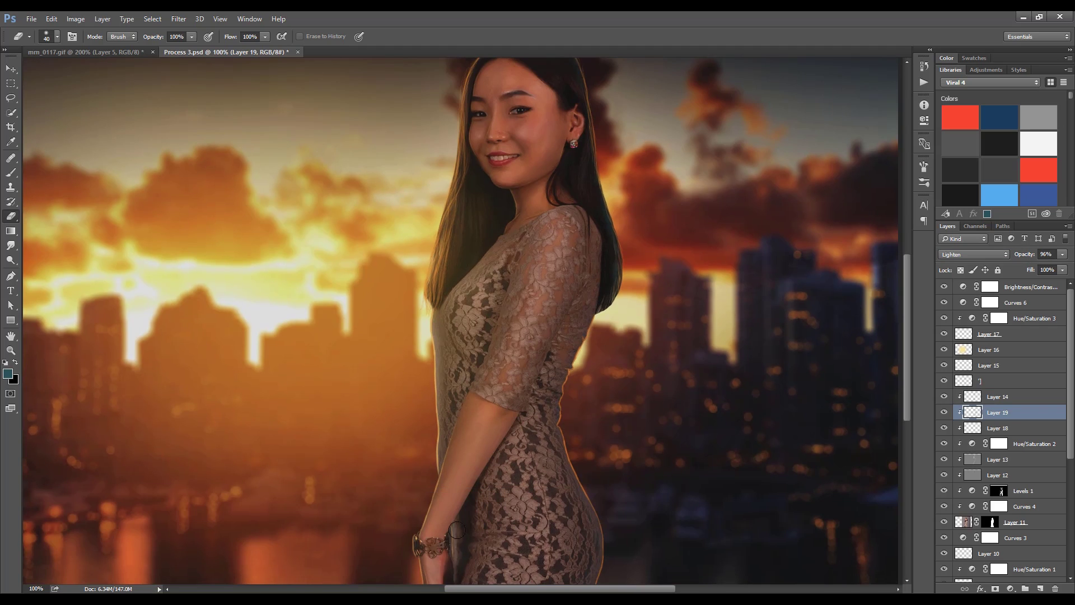
pyautogui.hotkey('ctrl', 'shift', 'n')
pyautogui.press('Return')
pyautogui.press('b')
pyautogui.hotkey('ctrl', '+')
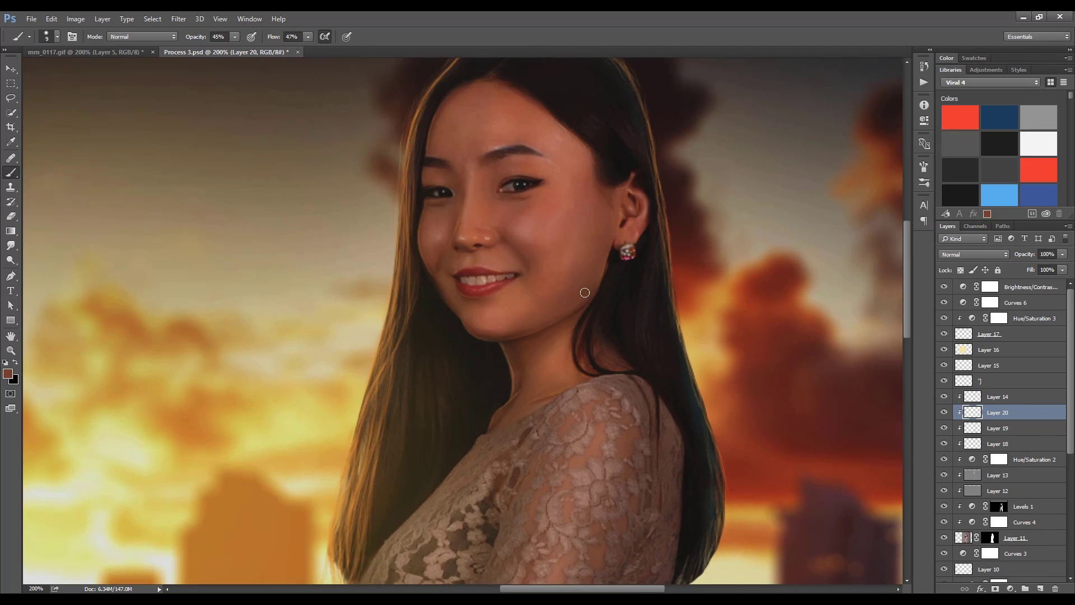
# Paint a faint shadow stroke along the woman's nose bridge on Layer 20
pyautogui.moveTo(469, 205); pyautogui.dragTo(468, 180)
pyautogui.hotkey('ctrl', '-')
pyautogui.hotkey('ctrl', '-')
pyautogui.hotkey('alt', '[')
# Smudge the hair-tip edges of Layer 11's cutout mask with a size 2 Smudge brush
pyautogui.press('e')
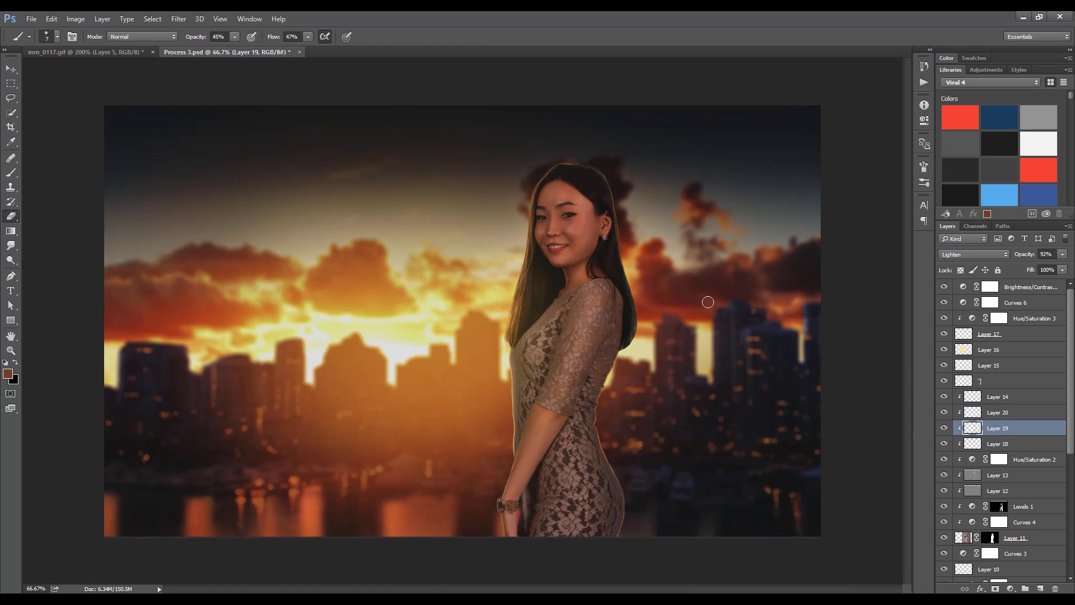
pyautogui.press('r')
pyautogui.hotkey('ctrl', '+')
pyautogui.click(992, 538)
pyautogui.rightClick(10, 246)
pyautogui.click(51, 266)
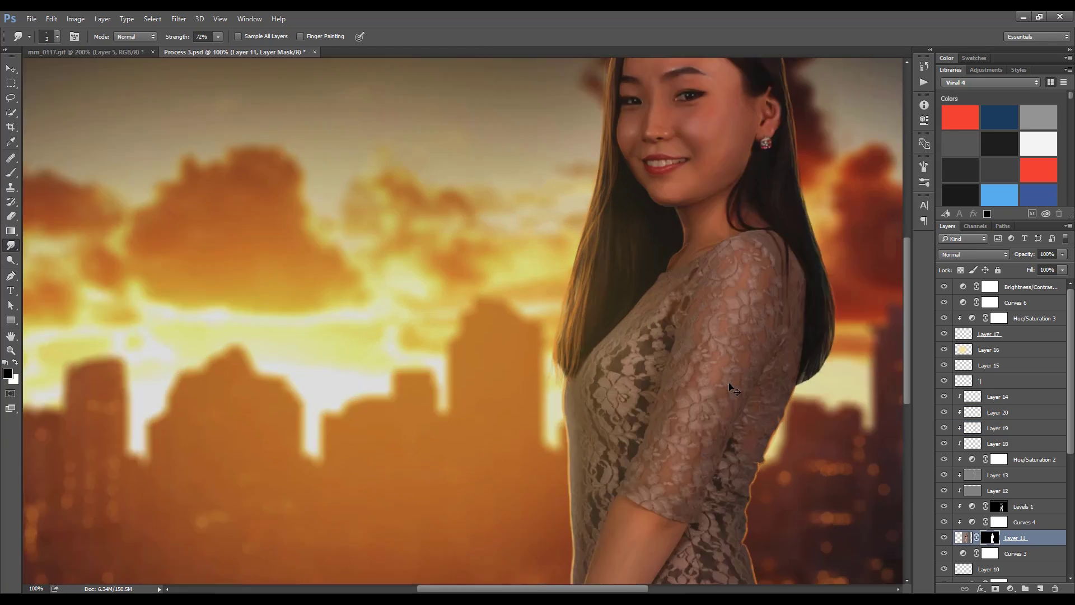
pyautogui.hotkey('ctrl', '+')
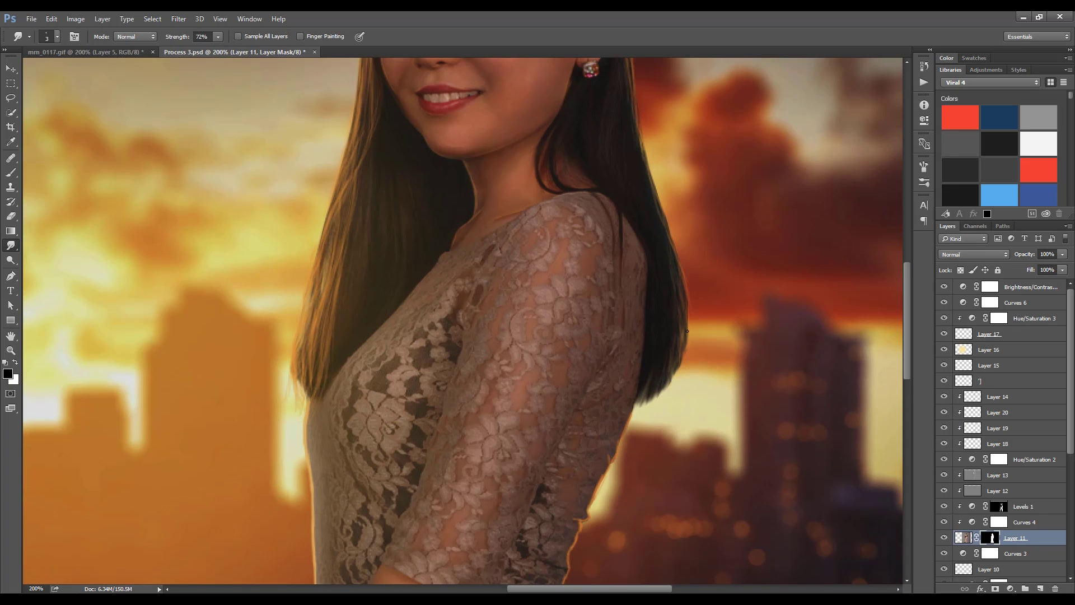
pyautogui.press('[')
# Compare the Curves 6 darkening on the full composite and duplicate Curves 6
pyautogui.hotkey('ctrl', '0')
pyautogui.hotkey('ctrl', '-')
pyautogui.press('v')
pyautogui.click(945, 303)
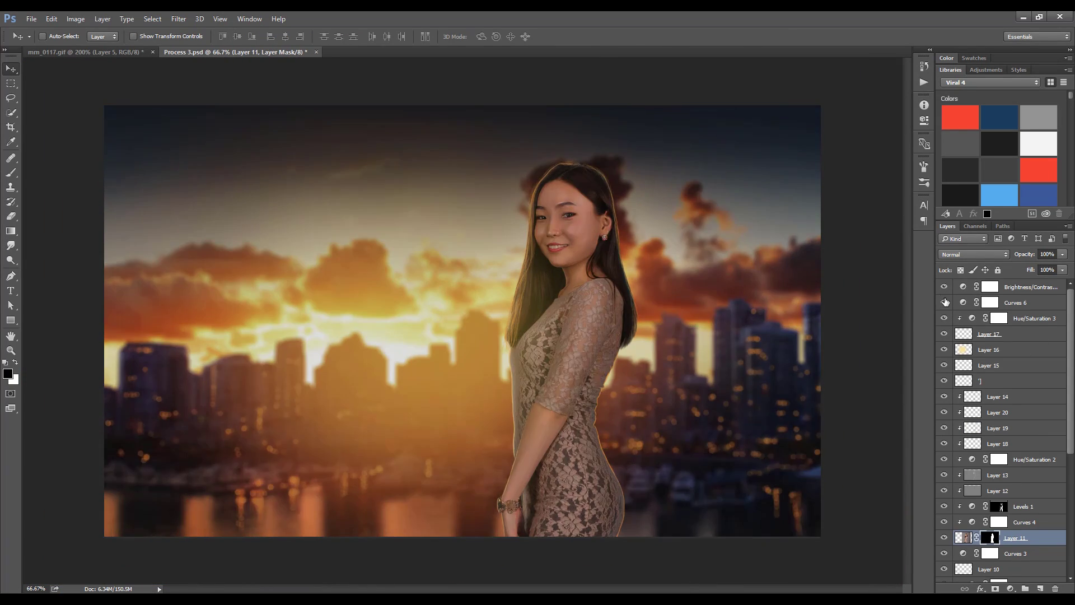
pyautogui.hotkey('ctrl', 'j')
# Nudge the Curves 6 copy curve point to fine-tune the darkening
pyautogui.doubleClick(986, 303)
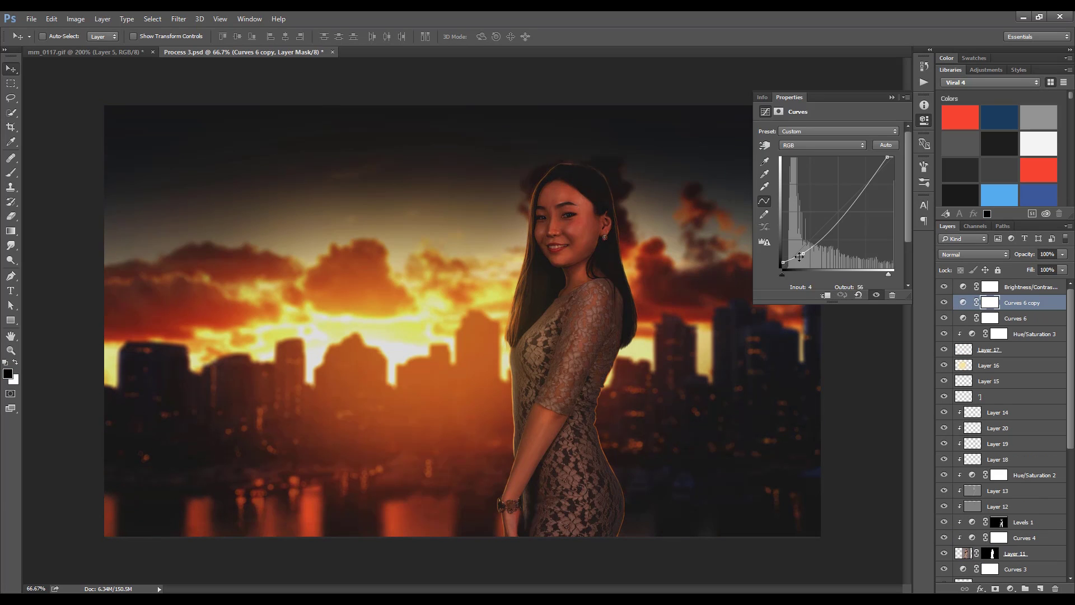
pyautogui.moveTo(802, 254); pyautogui.dragTo(798, 255)
pyautogui.click(945, 302)
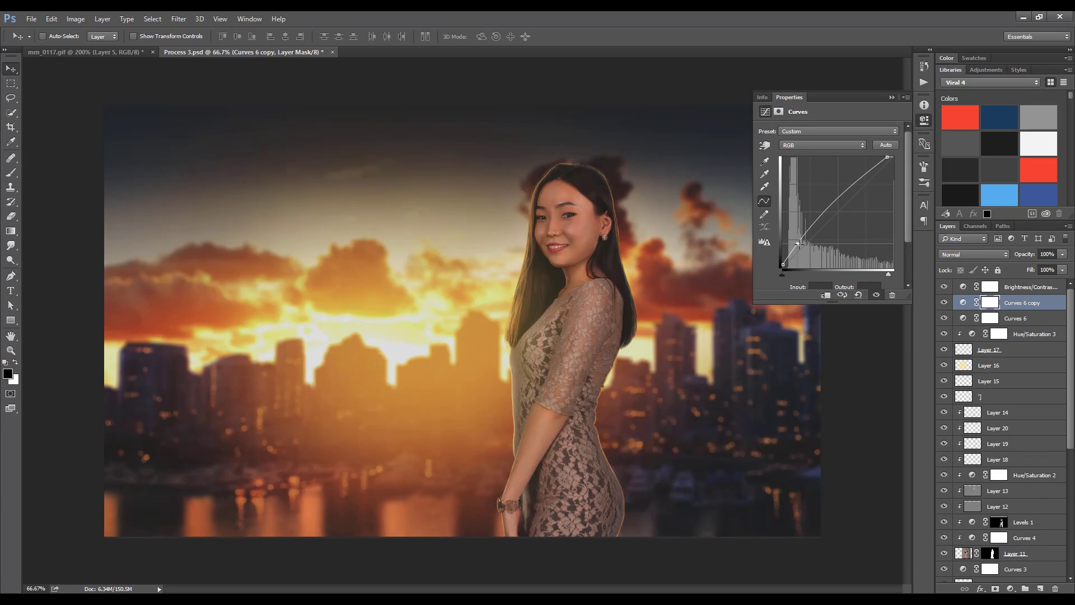
# Straighten the Curves 3 curve in the Properties panel to flatten it
pyautogui.click(945, 302)
pyautogui.click(945, 303)
pyautogui.scroll(-3, 1003, 426)
pyautogui.click(1014, 425)
pyautogui.click(945, 426)
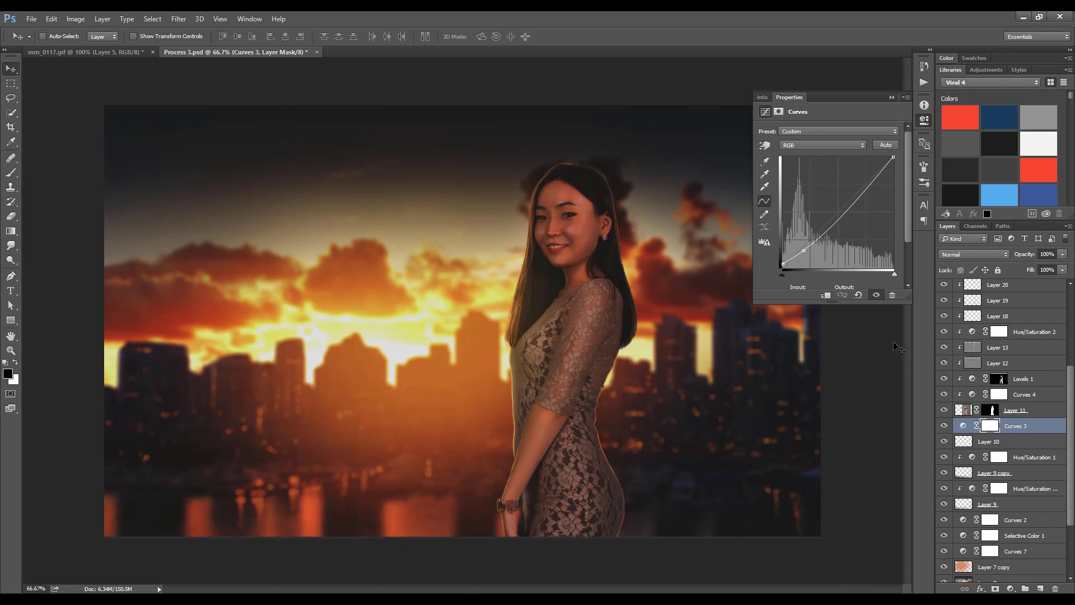
pyautogui.moveTo(887, 158); pyautogui.dragTo(893, 157)
pyautogui.moveTo(804, 250); pyautogui.dragTo(799, 246)
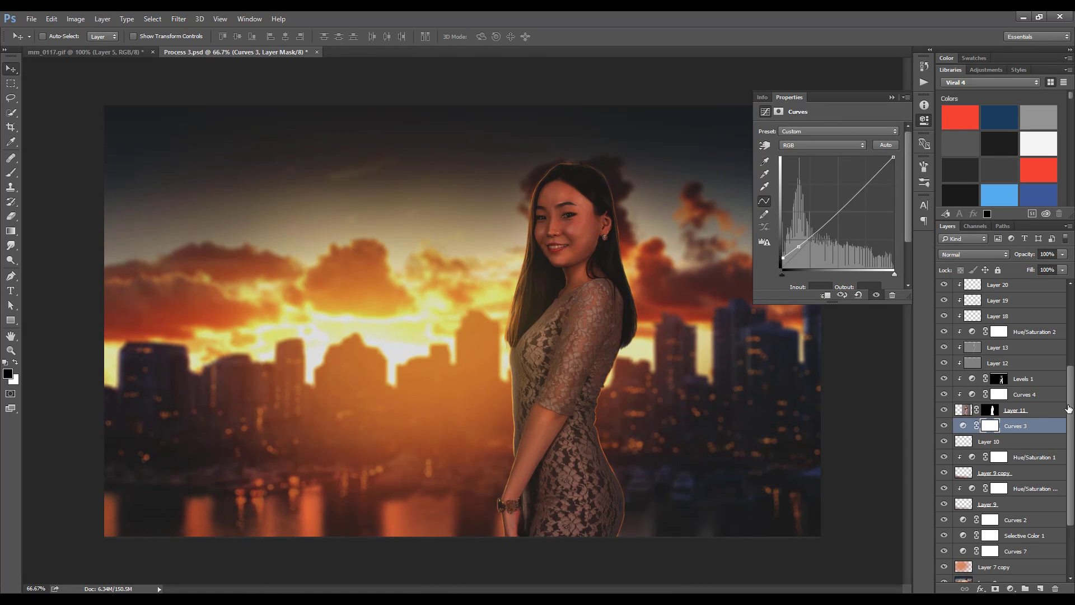
# Duplicate Layer 16 and hide the new Layer 16 copy
pyautogui.click(1014, 410)
pyautogui.scroll(3, 986, 392)
pyautogui.click(989, 358)
pyautogui.hotkey('ctrl', 'j')
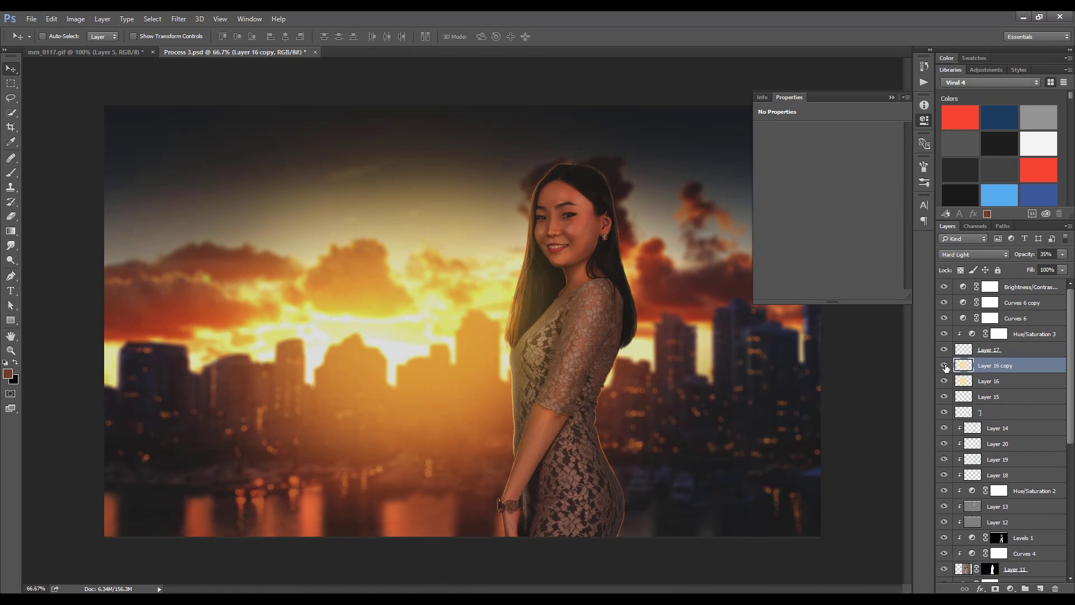
pyautogui.click(945, 365)
# Add empty Layer 21 above Layer 17 and set the brush size to 500
pyautogui.press('b')
pyautogui.click(1002, 349)
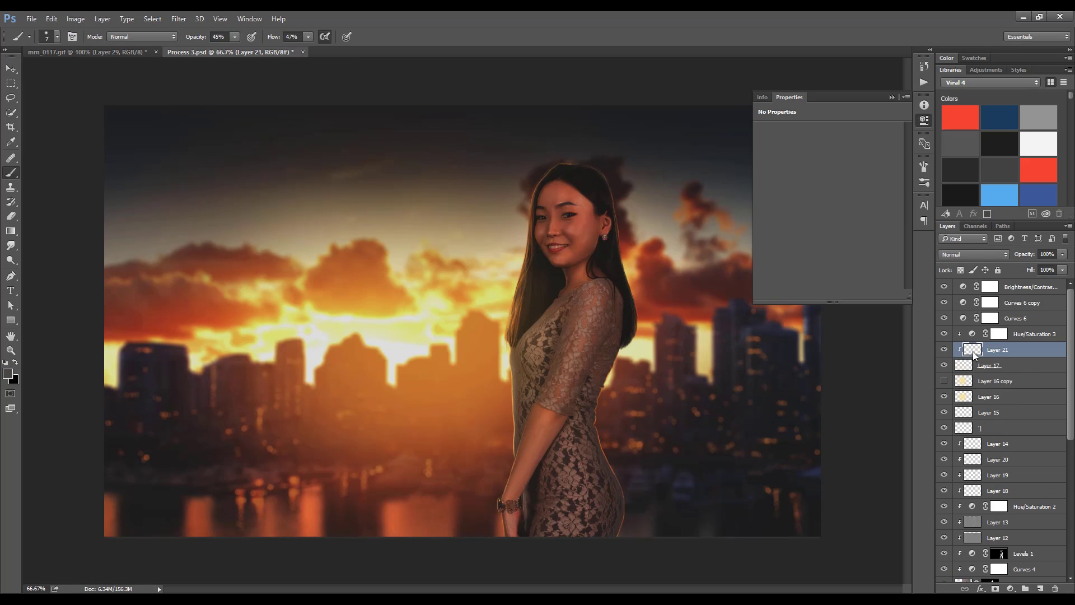
pyautogui.hotkey('ctrl', 'shift', 'alt', 'n')
pyautogui.rightClick(616, 470)
pyautogui.write('500')
pyautogui.press('Return')
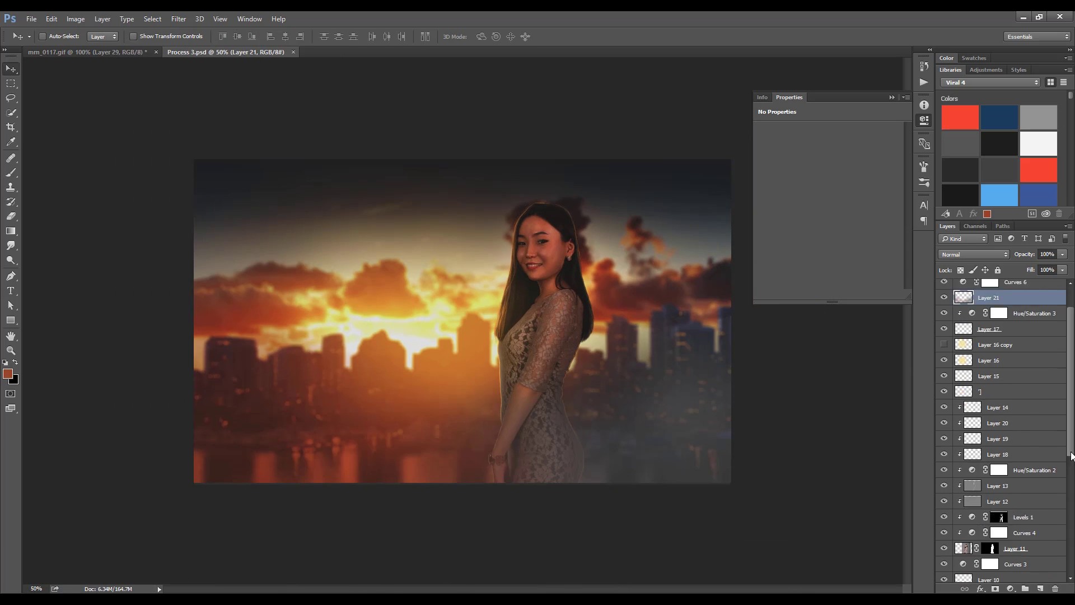
# Hide Layer 8 and Curves 1 to reveal the sharp city background for blurring
pyautogui.moveTo(1071, 455); pyautogui.dragTo(1071, 572)
pyautogui.click(945, 496)
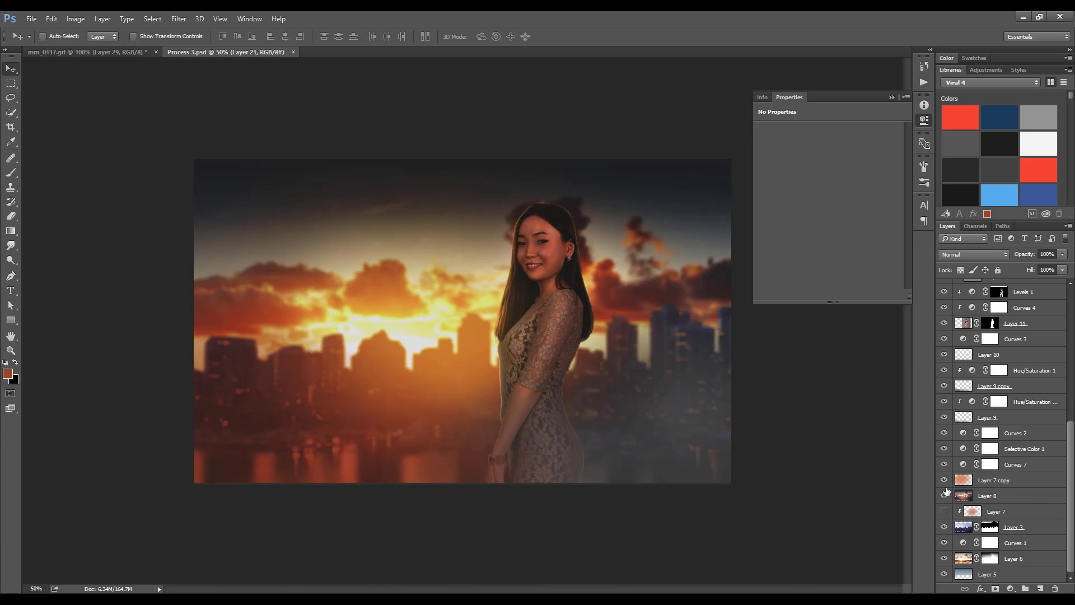
pyautogui.click(991, 543)
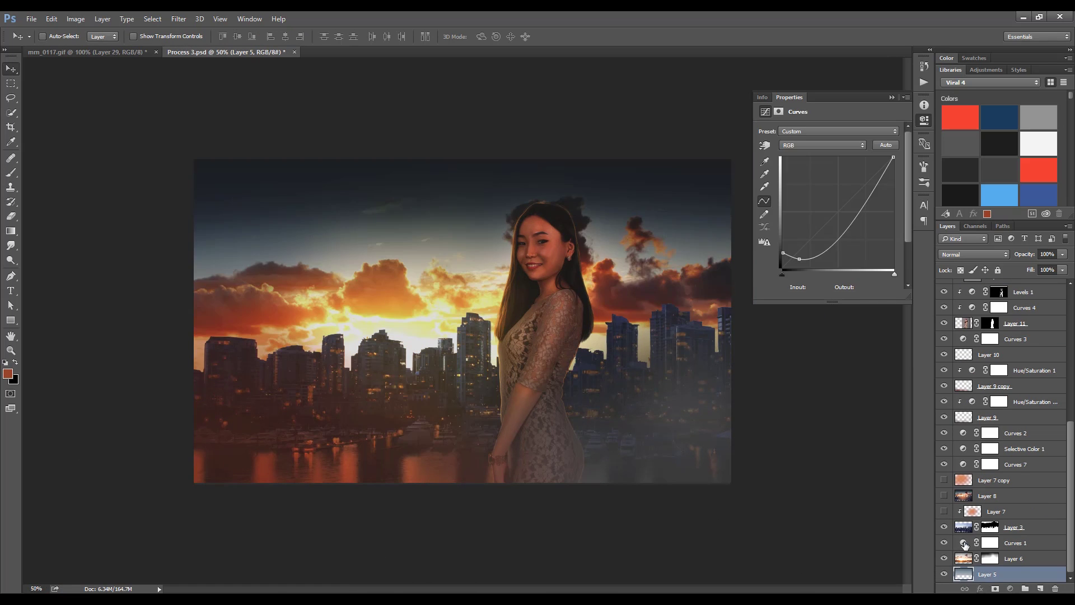
pyautogui.scroll(1, 997, 543)
pyautogui.click(945, 542)
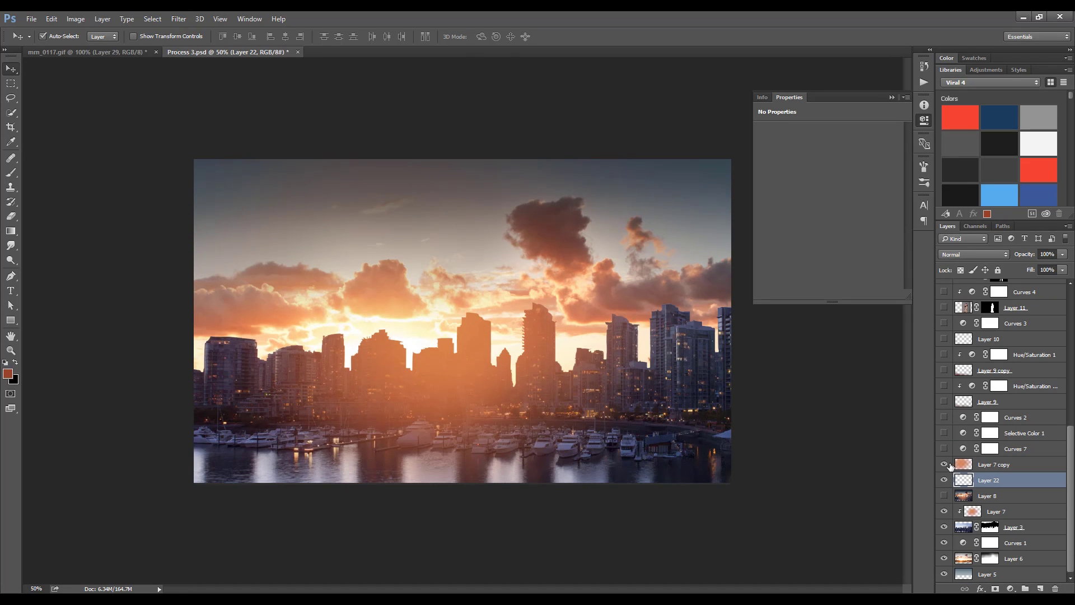
pyautogui.click(179, 19)
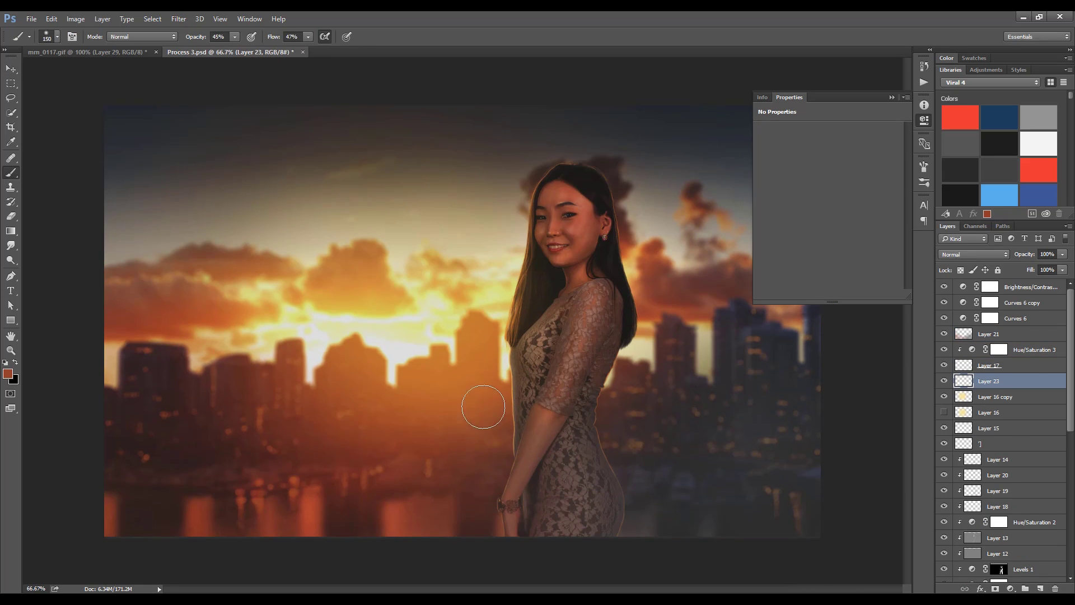
# Paint face-sampled skin tone onto Layer 23 with a size 8 brush
pyautogui.keyDown('alt'); pyautogui.click(574, 224); pyautogui.keyUp('alt')
pyautogui.keyDown('alt'); pyautogui.click(580, 211); pyautogui.keyUp('alt')
pyautogui.scroll(2, 571, 256)
pyautogui.keyDown('alt'); pyautogui.click(539, 179); pyautogui.keyUp('alt')
pyautogui.press('[')
pyautogui.press('[')
pyautogui.press('[')
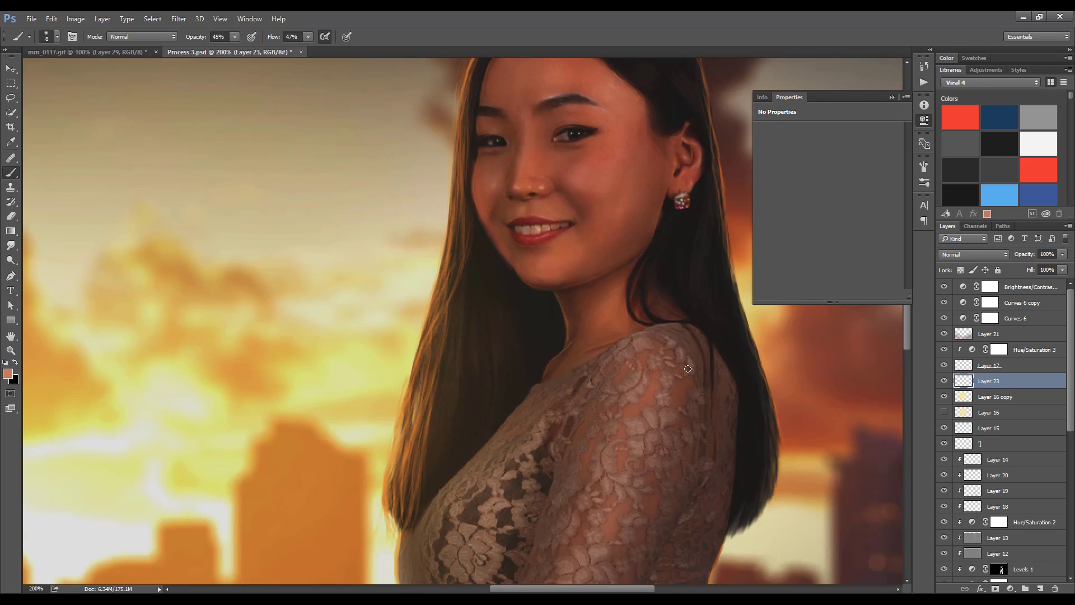
pyautogui.scroll(-1, 672, 295)
pyautogui.scroll(-2, 673, 296)
pyautogui.hotkey('alt', '[')
pyautogui.scroll(-3, 1071, 480)
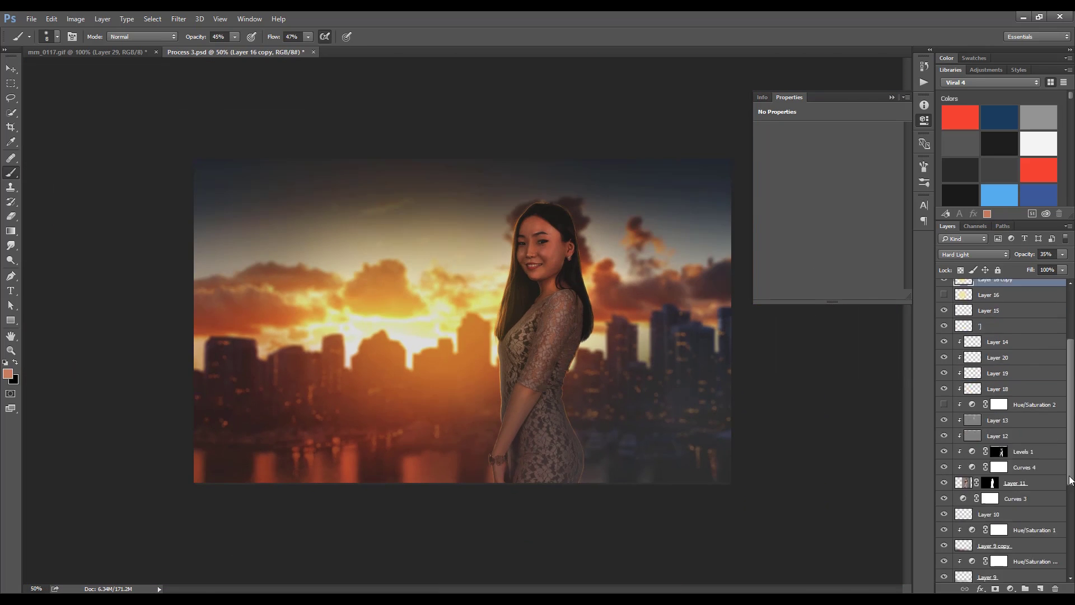
pyautogui.scroll(-1, 1071, 480)
# Raise the Curves 4 adjustment's opacity to 90%
pyautogui.hotkey('ctrl', '+')
pyautogui.click(999, 424)
pyautogui.press('v')
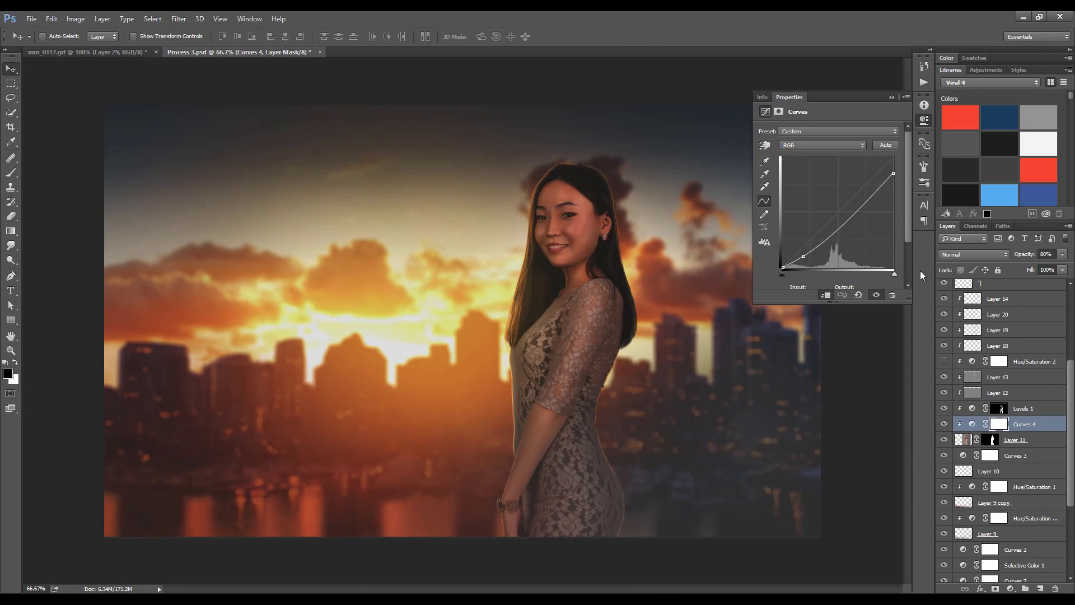
pyautogui.hotkey('ctrl', '-')
pyautogui.press('9')
pyautogui.scroll(-3, 943, 433)
pyautogui.scroll(-2, 942, 433)
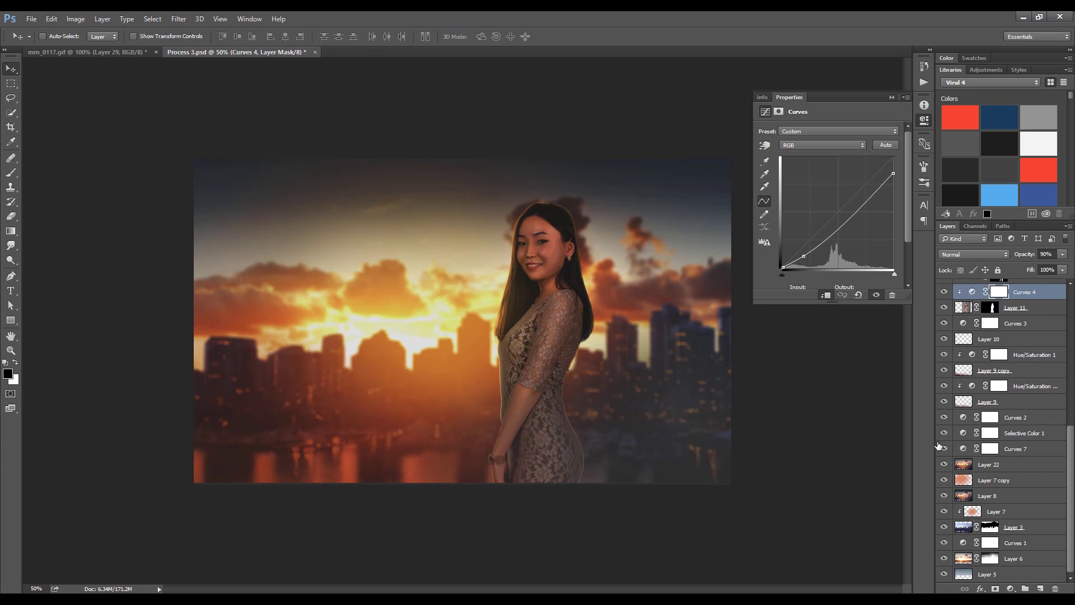
# Duplicate Layer 10 into Layer 10 copy and return to the Brush tool
pyautogui.hotkey('alt', '[')
pyautogui.hotkey('alt', '[')
pyautogui.hotkey('alt', '[')
pyautogui.hotkey('ctrl', 'j')
pyautogui.press('b')
pyautogui.press('F5')
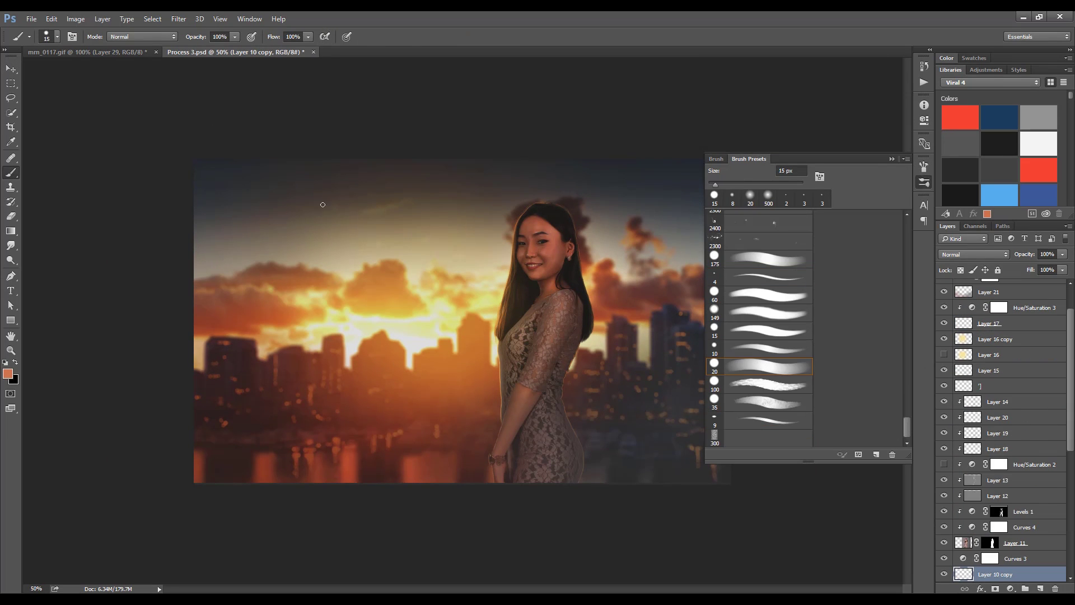
# Zoom the view in to 66.7% before setting up the 15 px brush
pyautogui.hotkey('ctrl', '+')
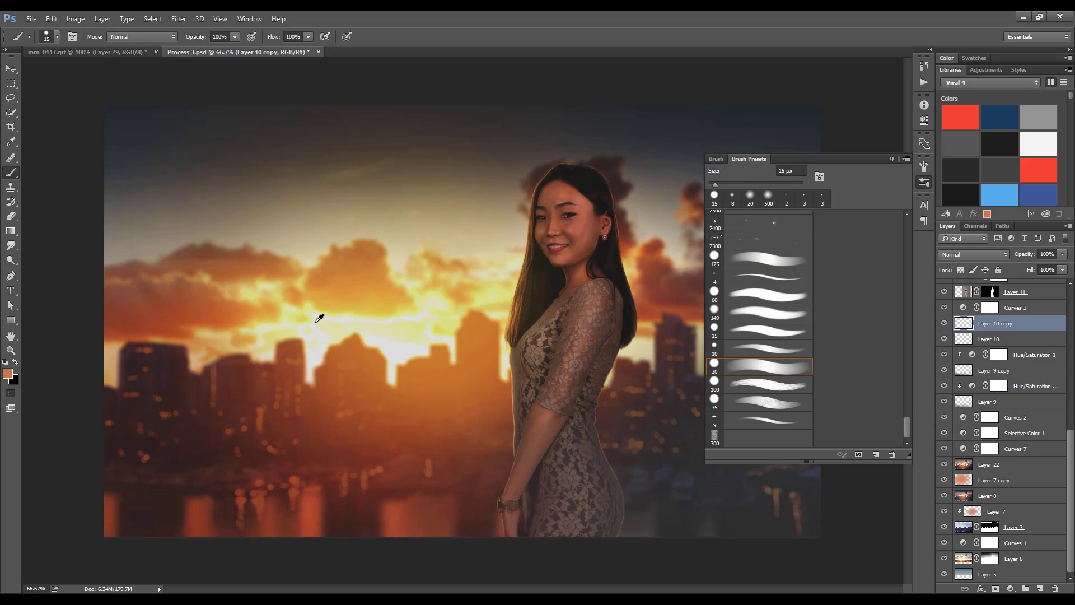